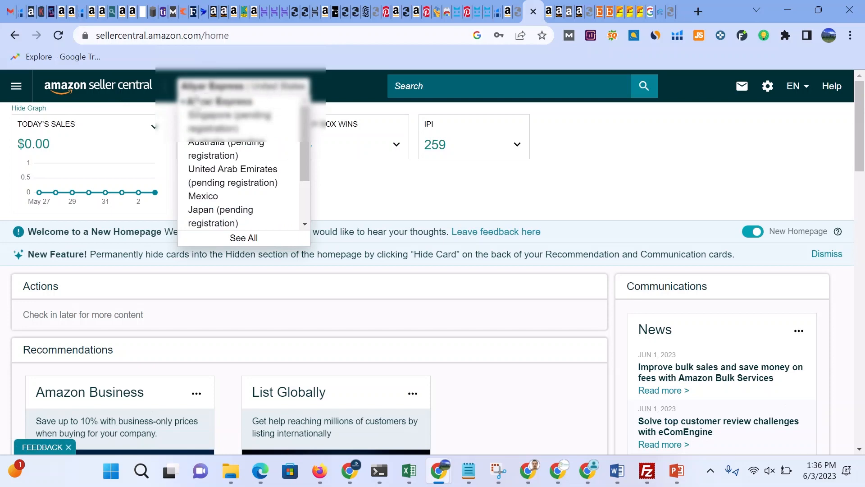
# Step: Switch to the store's marketplace and open the Add Products page from the Catalog menu
pyautogui.click(183, 103)
pyautogui.click(17, 86)
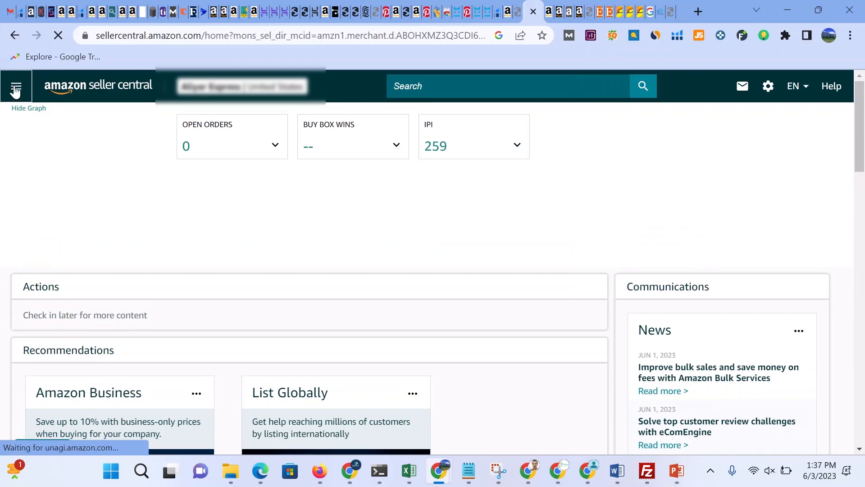
pyautogui.click(17, 87)
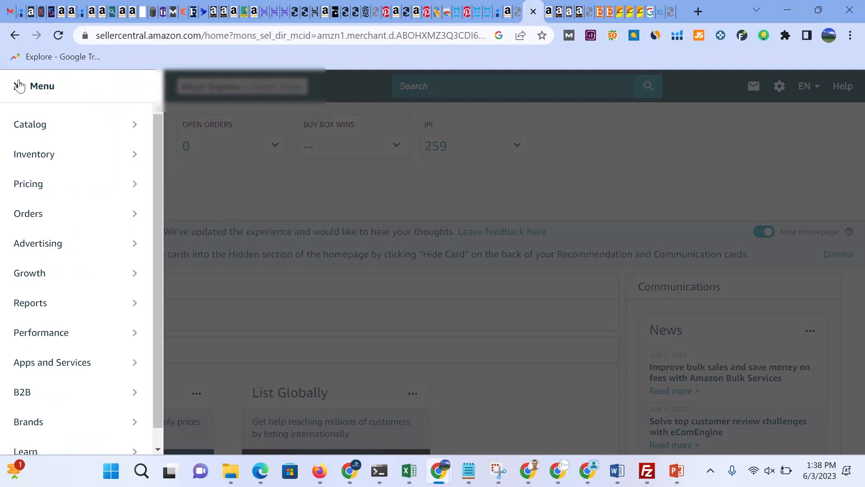
pyautogui.moveTo(35, 127)
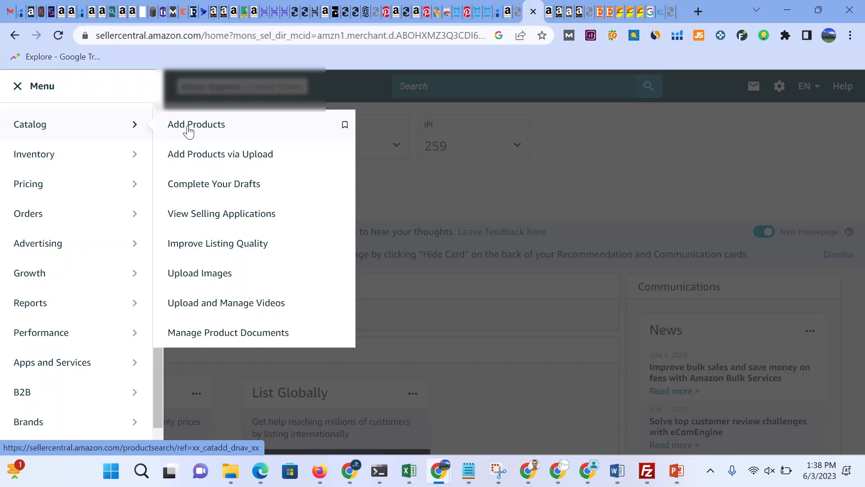
pyautogui.click(188, 130)
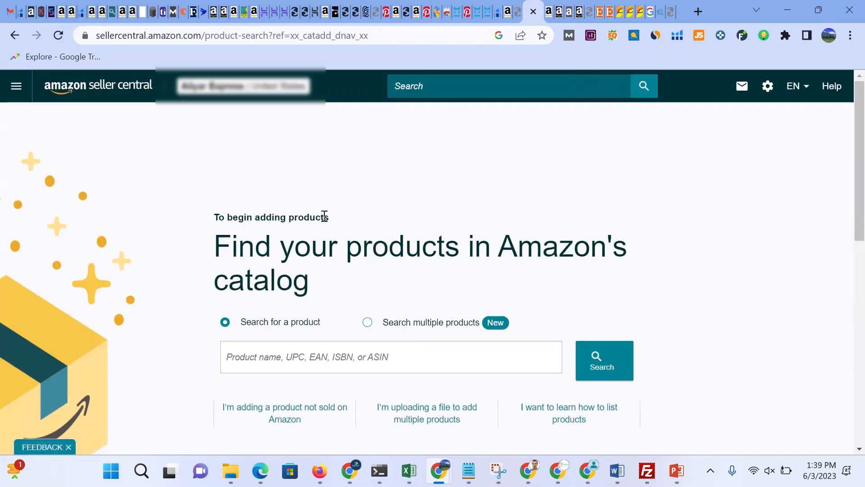
pyautogui.scroll(-2, 353, 306)
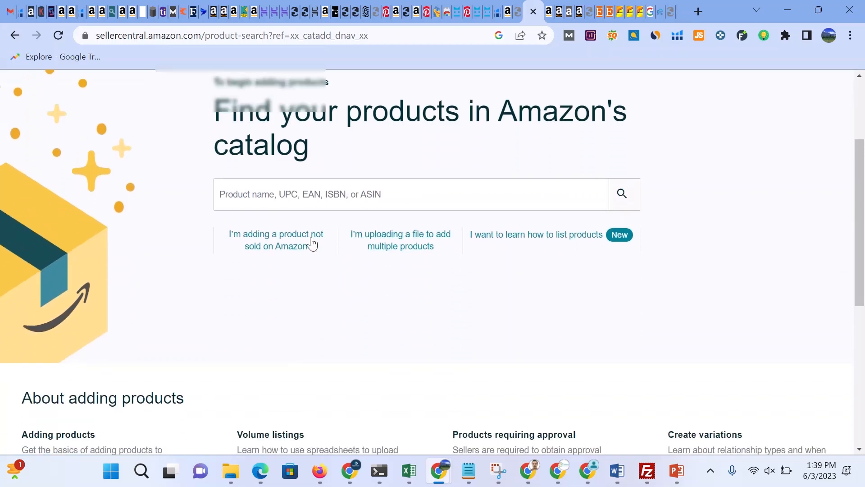
pyautogui.click(279, 208)
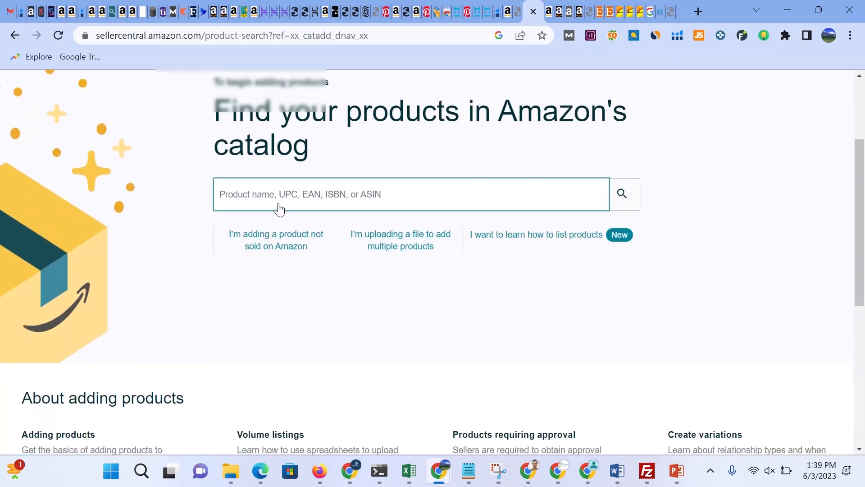
pyautogui.click(238, 200)
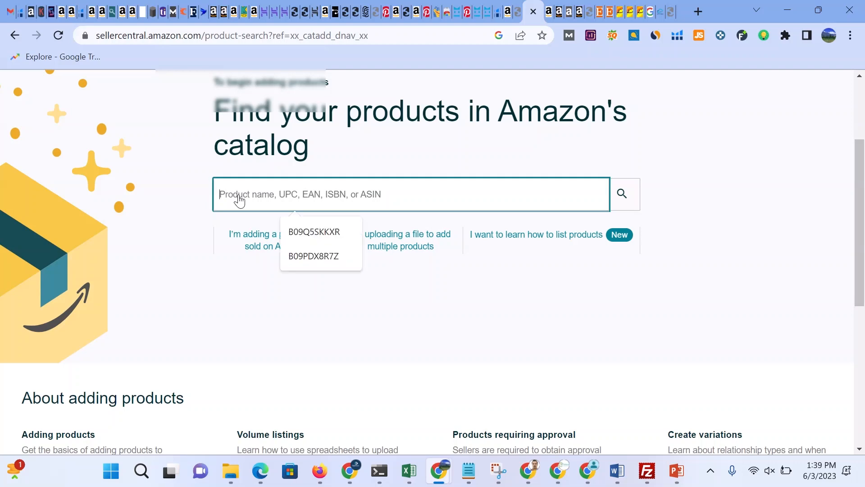
pyautogui.click(197, 273)
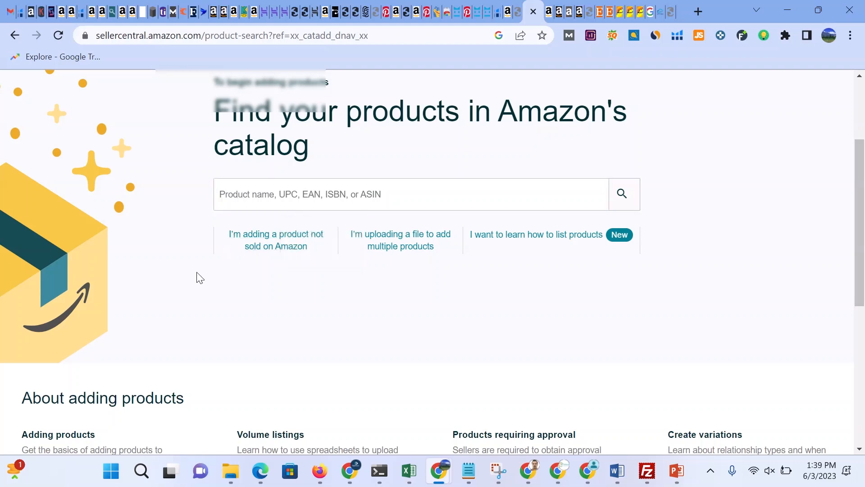
pyautogui.click(234, 201)
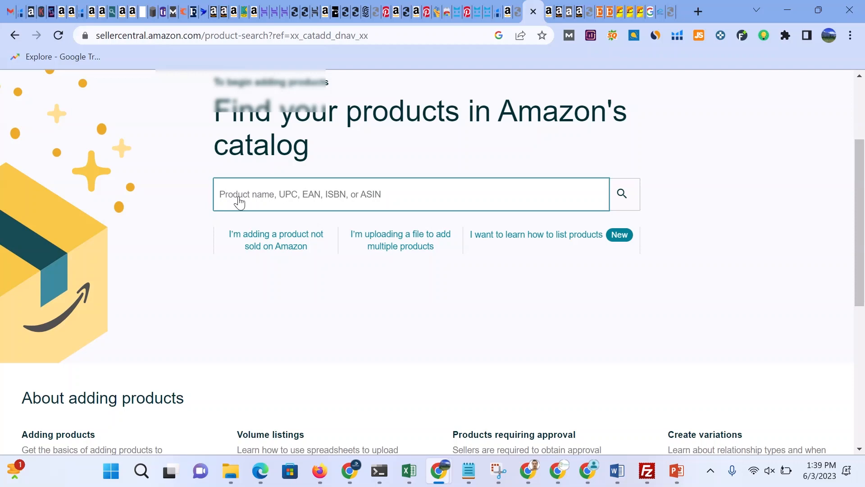
pyautogui.click(241, 203)
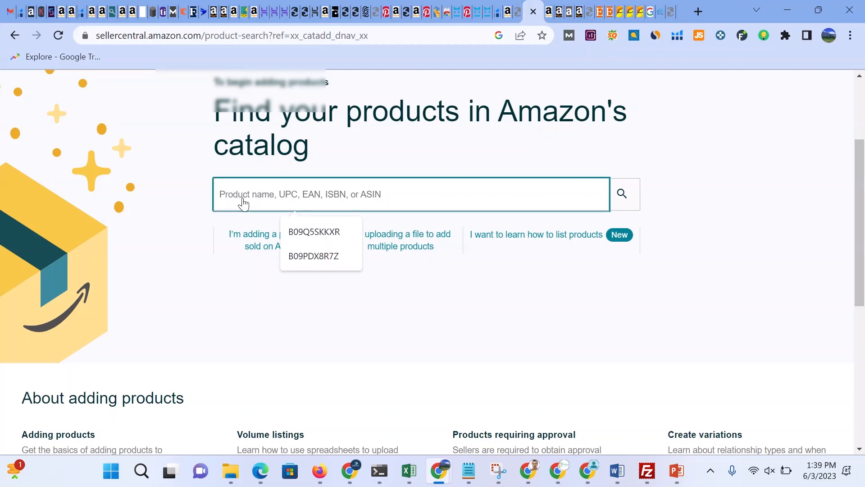
pyautogui.write('434343564565')
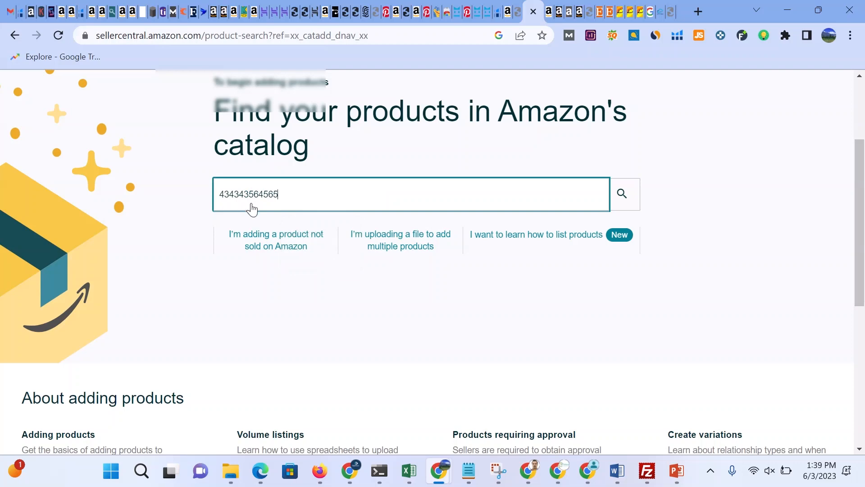
pyautogui.scroll(-5, 417, 276)
pyautogui.scroll(7, 418, 276)
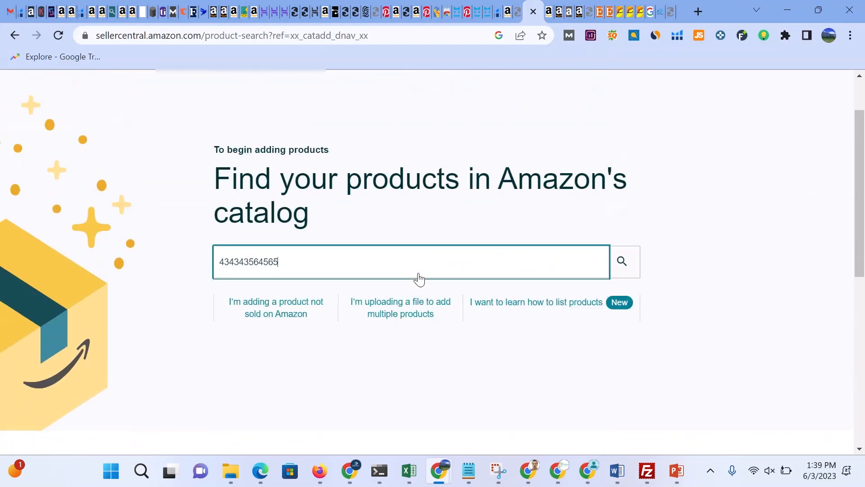
pyautogui.write('ty')
pyautogui.press('BackSpace')
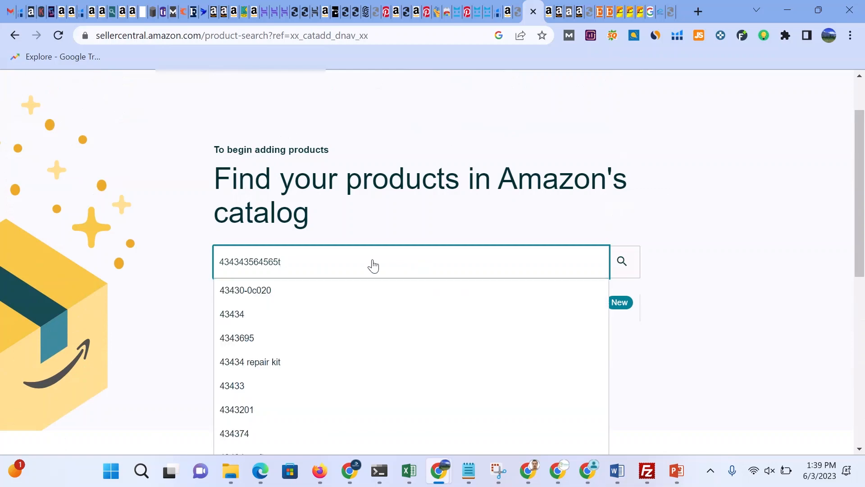
pyautogui.press('BackSpace')
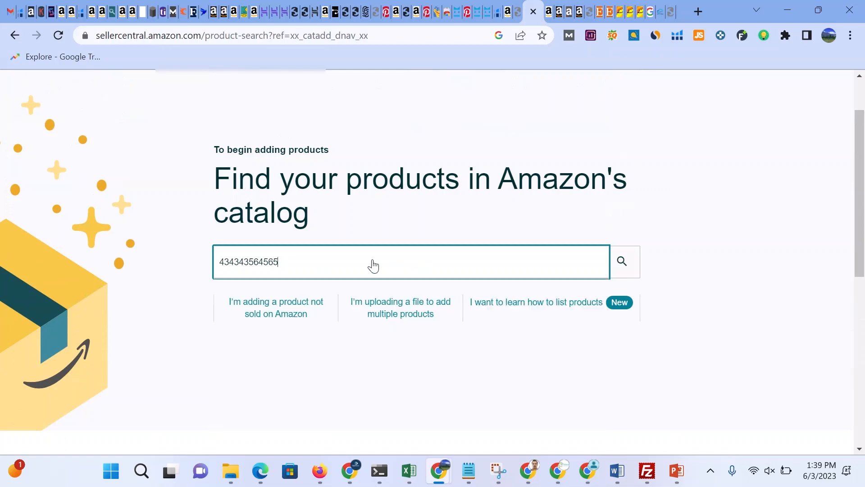
pyautogui.click(622, 263)
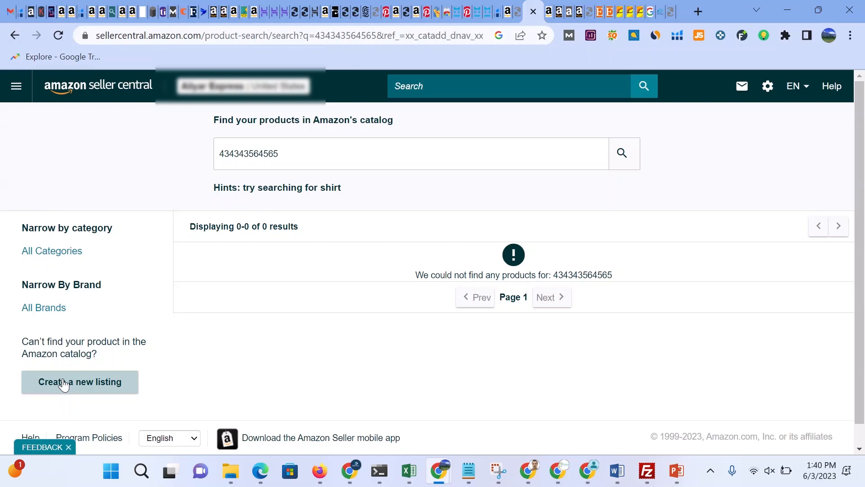
# Step: Go back and start adding a product not sold on Amazon, dismissing the unfinished-listing prompt
pyautogui.click(16, 34)
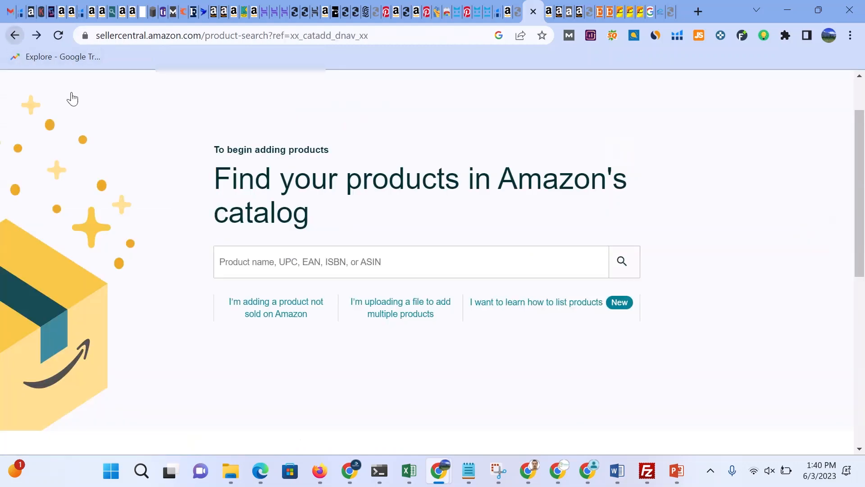
pyautogui.click(269, 316)
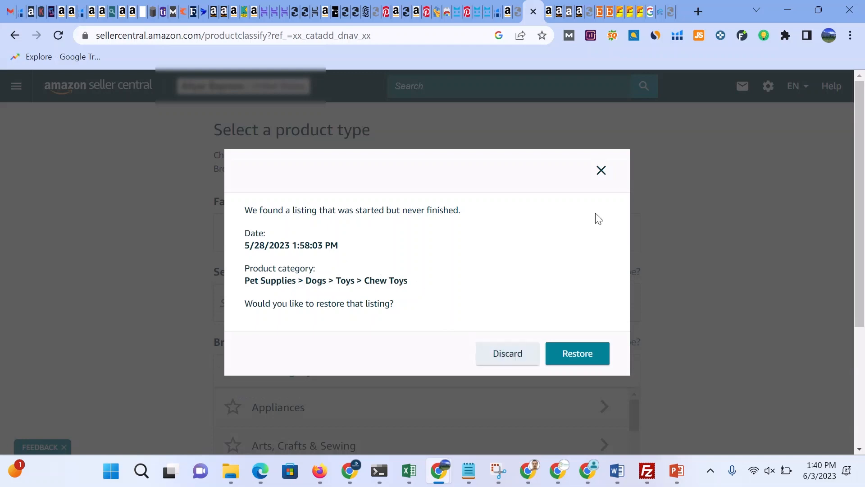
pyautogui.click(601, 171)
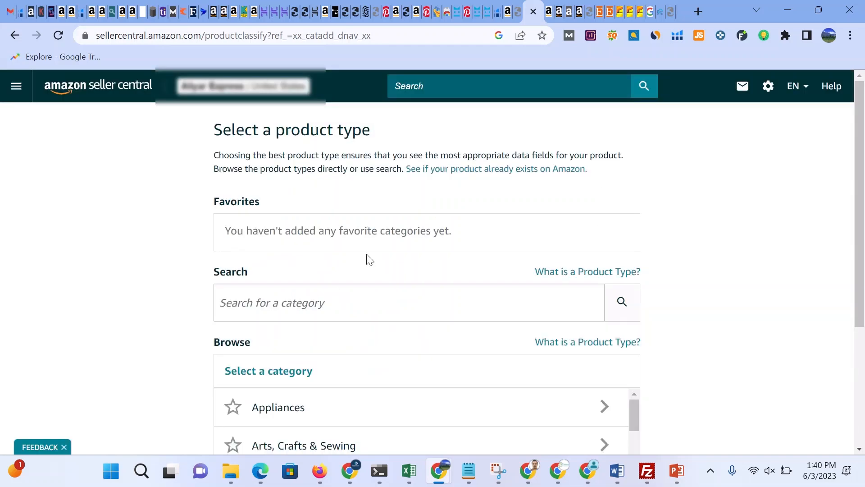
# Step: Search the product types for cat and choose the Catnip Toys category
pyautogui.scroll(-5, 366, 261)
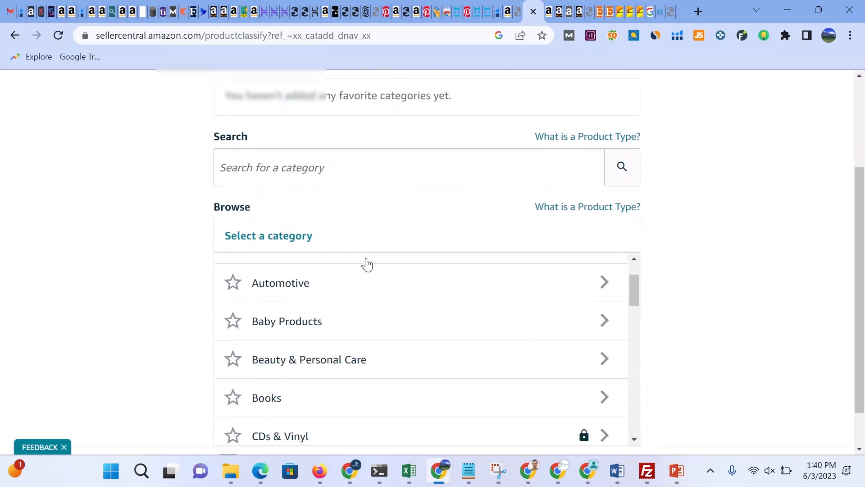
pyautogui.scroll(2, 367, 263)
pyautogui.click(266, 173)
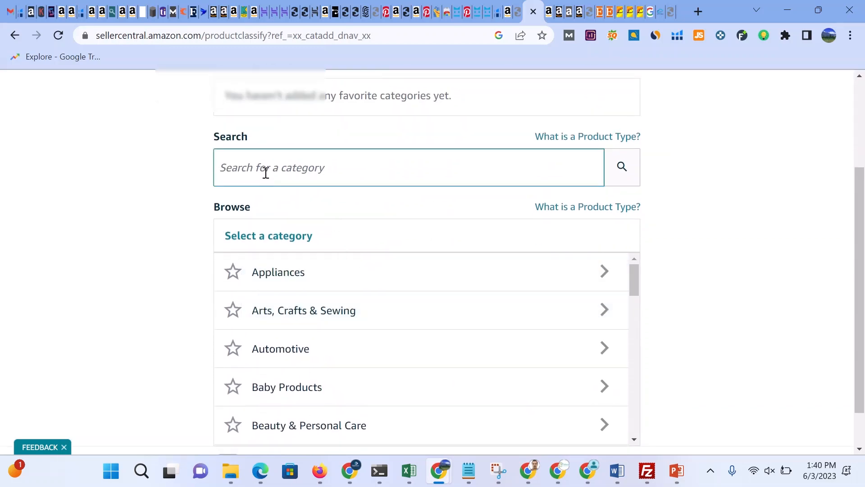
pyautogui.click(265, 171)
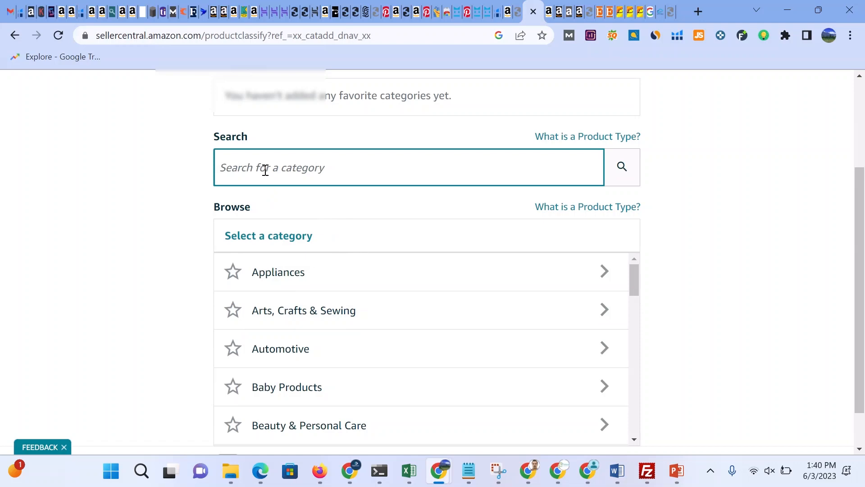
pyautogui.scroll(3, 267, 173)
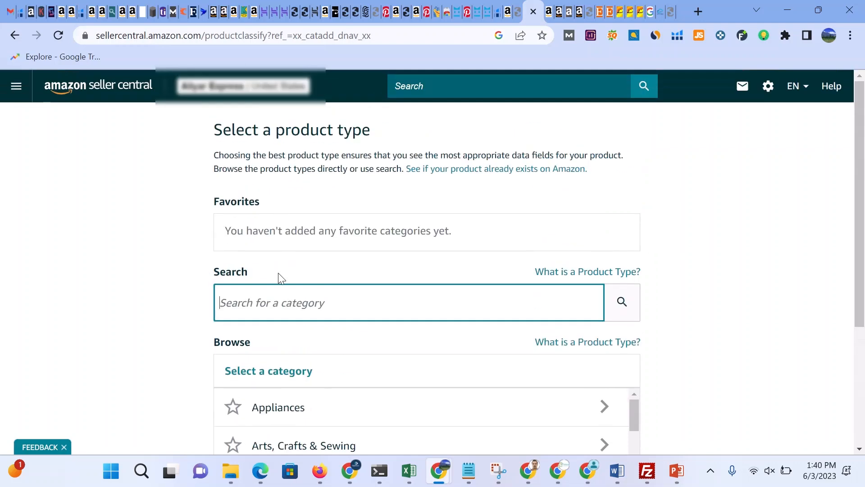
pyautogui.write('cat')
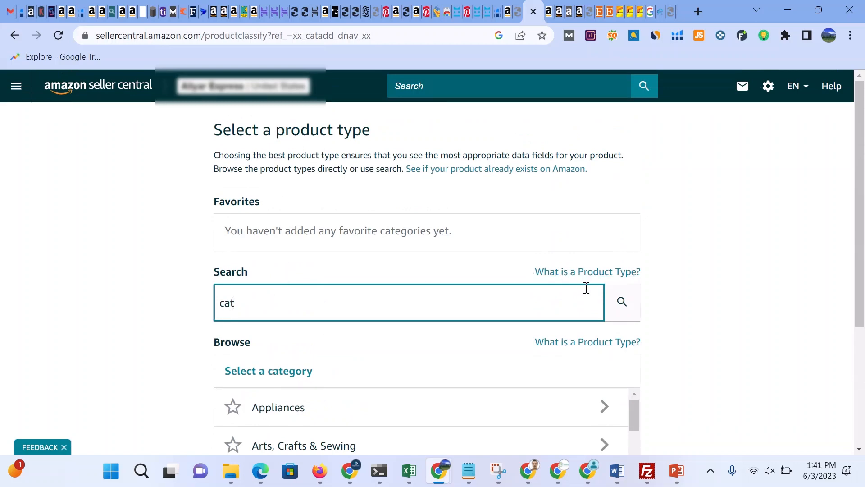
pyautogui.click(622, 303)
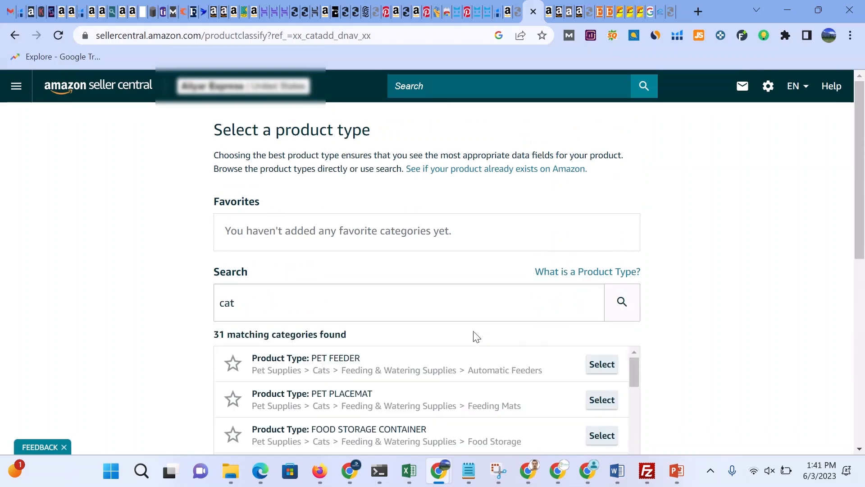
pyautogui.scroll(-1, 435, 309)
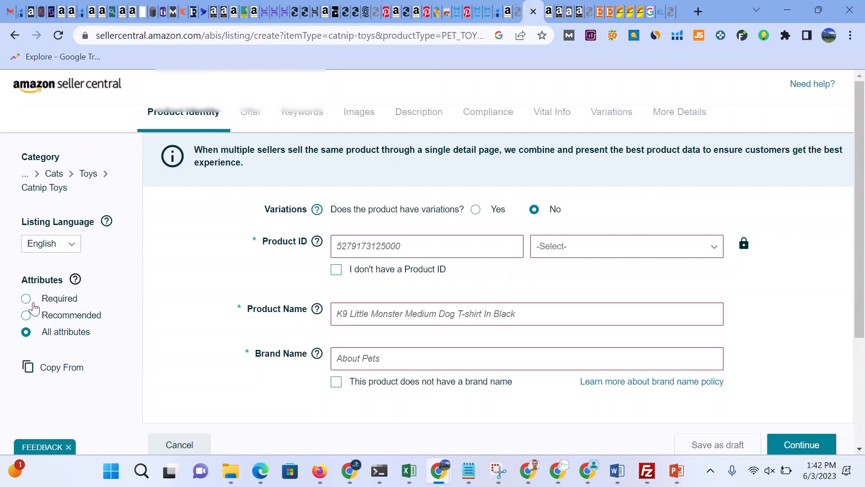
# Step: Switch the attribute filter through Required, Recommended and All attributes
pyautogui.click(27, 301)
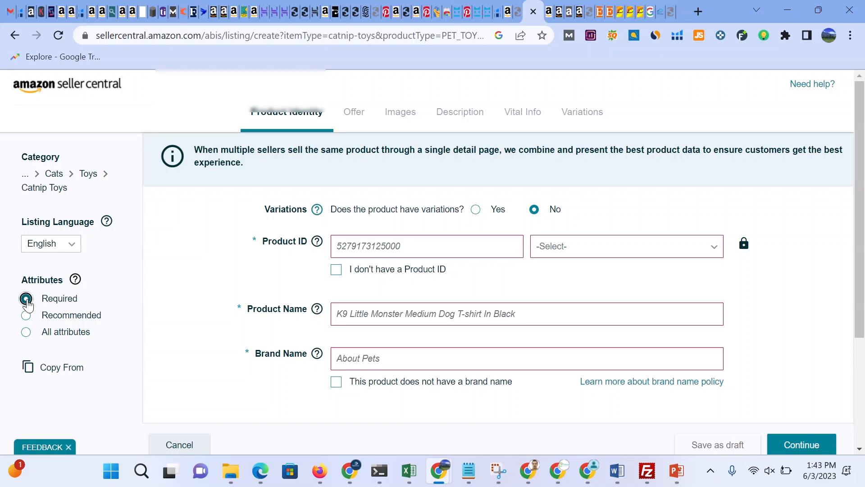
pyautogui.click(26, 316)
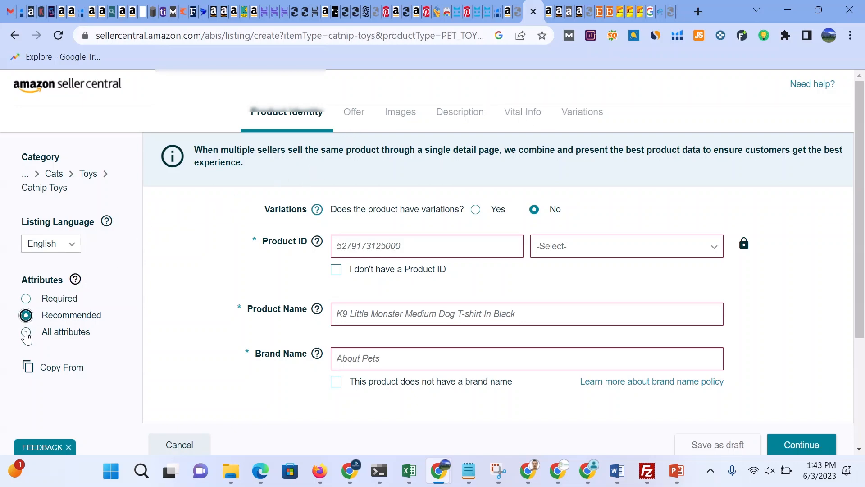
pyautogui.click(26, 333)
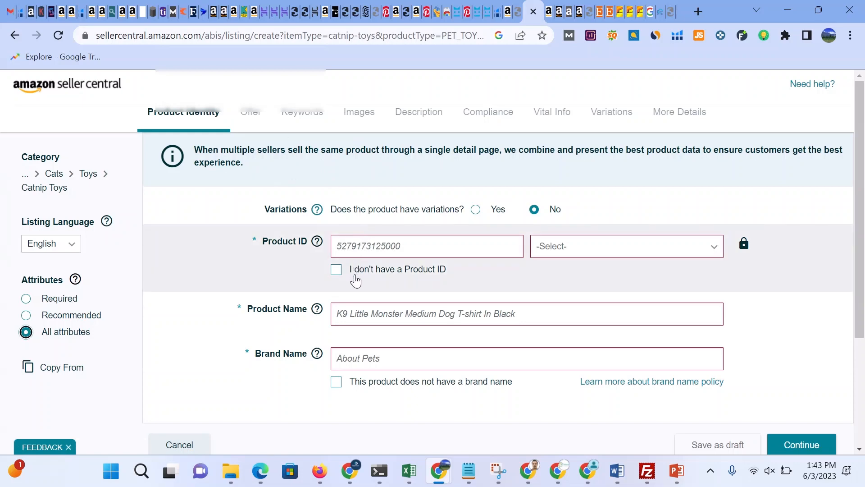
pyautogui.click(374, 245)
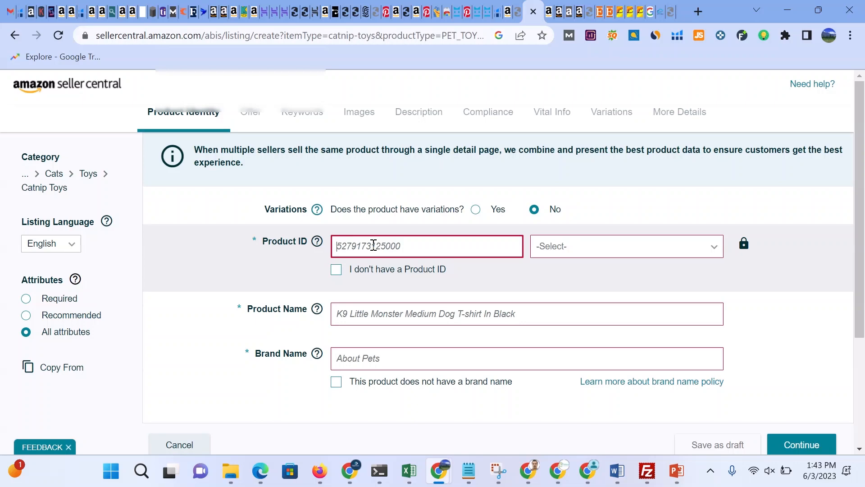
pyautogui.write('kddkd')
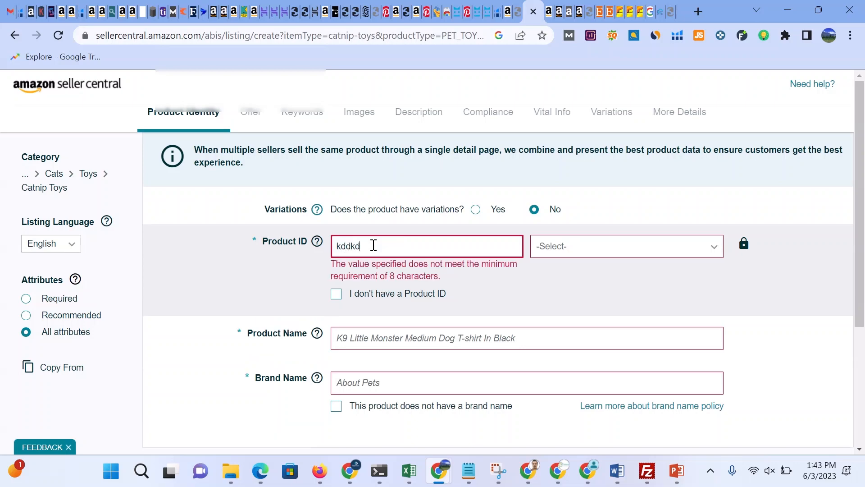
pyautogui.write('kdk')
pyautogui.press('BackSpace')
pyautogui.press('BackSpace')
pyautogui.press('BackSpace')
pyautogui.press('BackSpace')
pyautogui.press('BackSpace')
pyautogui.press('BackSpace')
pyautogui.press('BackSpace')
pyautogui.press('BackSpace')
pyautogui.write('2383838388888845845')
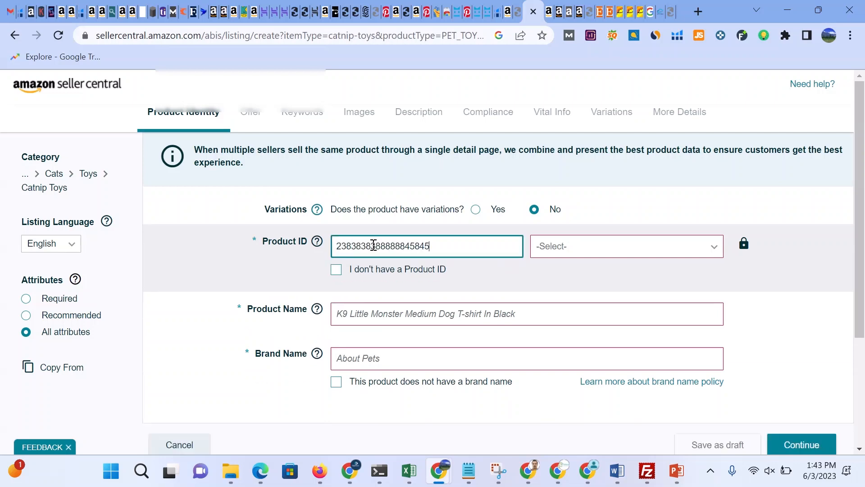
pyautogui.click(612, 257)
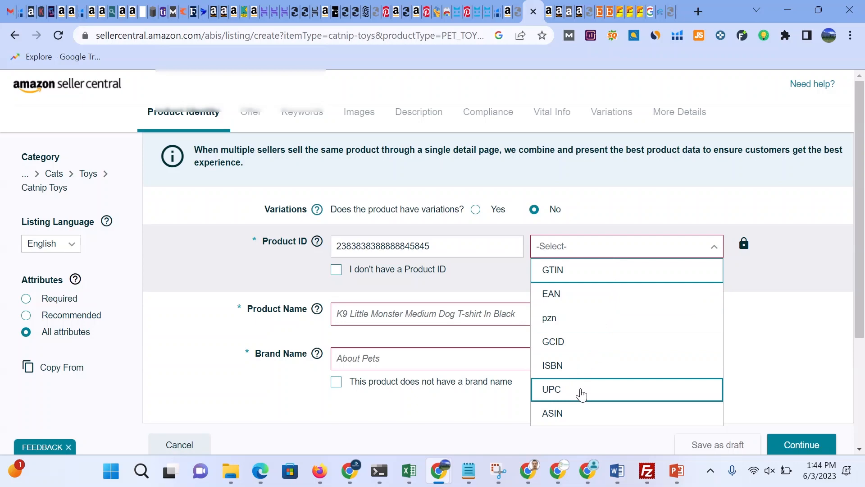
pyautogui.click(579, 389)
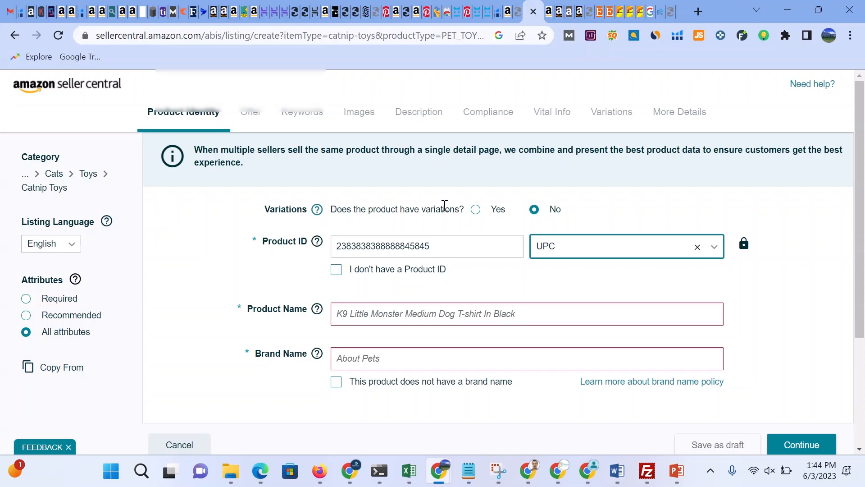
# Step: Toggle the product variations option to Yes and back to No
pyautogui.click(475, 210)
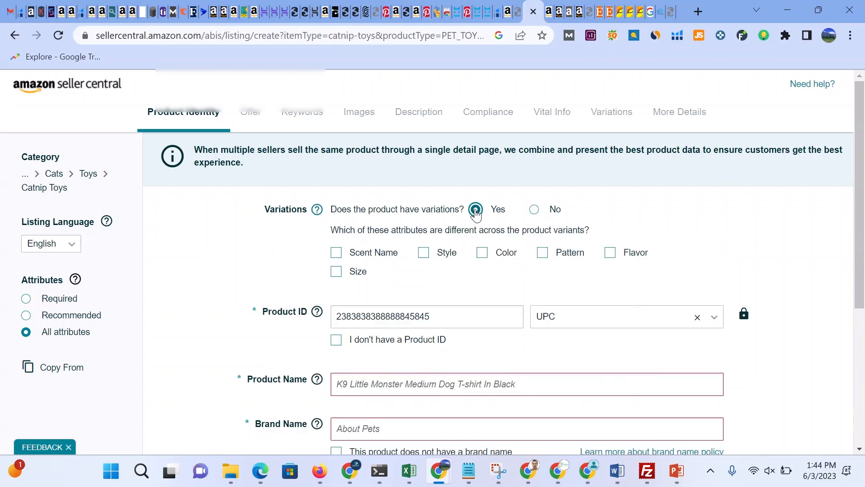
pyautogui.click(535, 210)
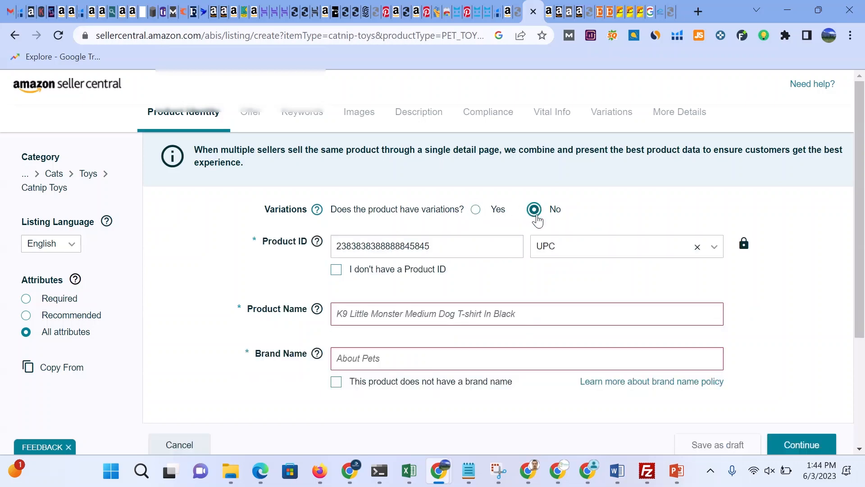
# Step: Enter cat toy as the Product Name
pyautogui.scroll(-2, 481, 285)
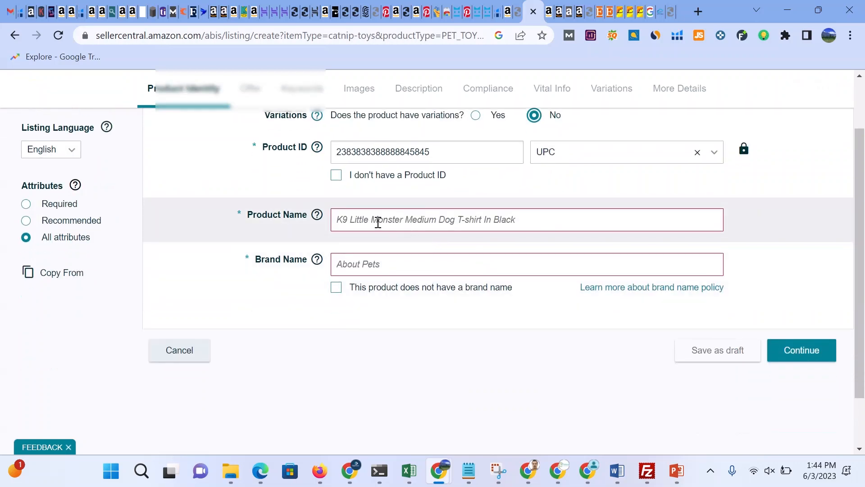
pyautogui.click(377, 221)
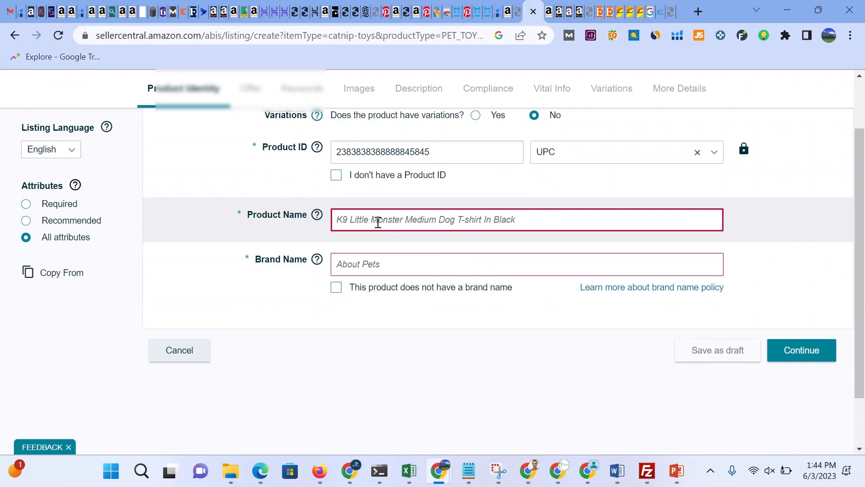
pyautogui.write('cag')
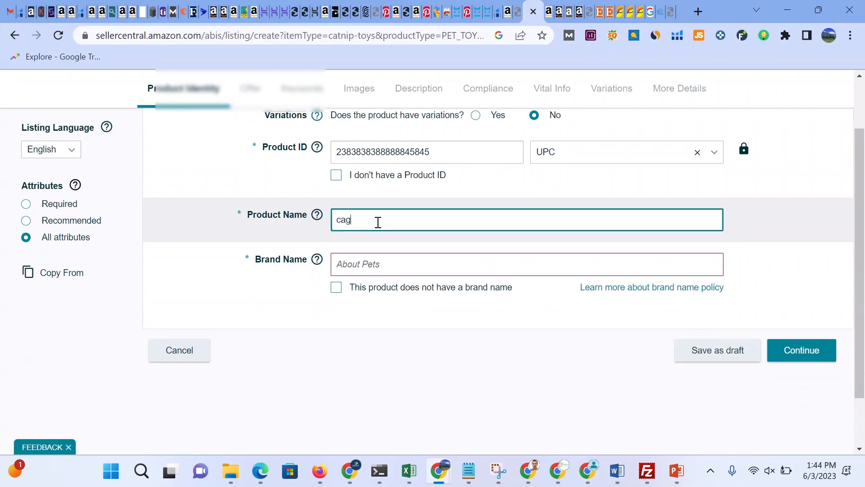
pyautogui.press('BackSpace')
pyautogui.write('t')
pyautogui.write(' toi')
pyautogui.press('BackSpace')
pyautogui.write('y')
# Step: Clear the Brand Name field and mark that the product does not have a brand name
pyautogui.click(400, 266)
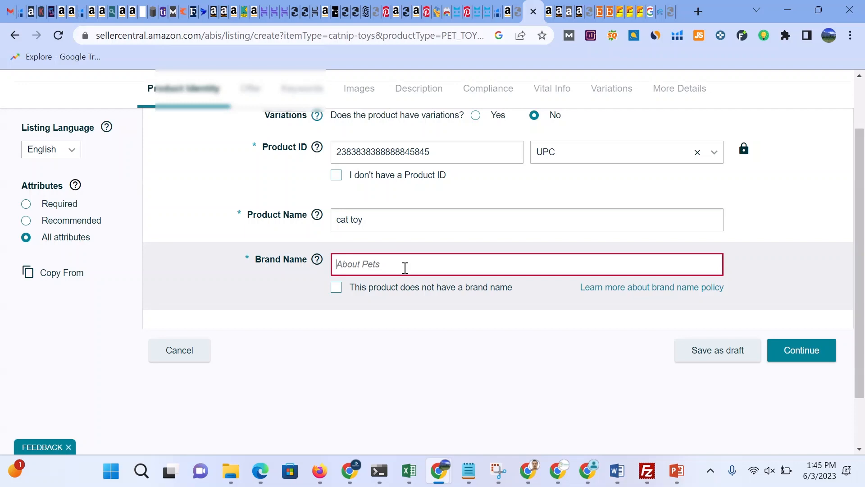
pyautogui.write('syx')
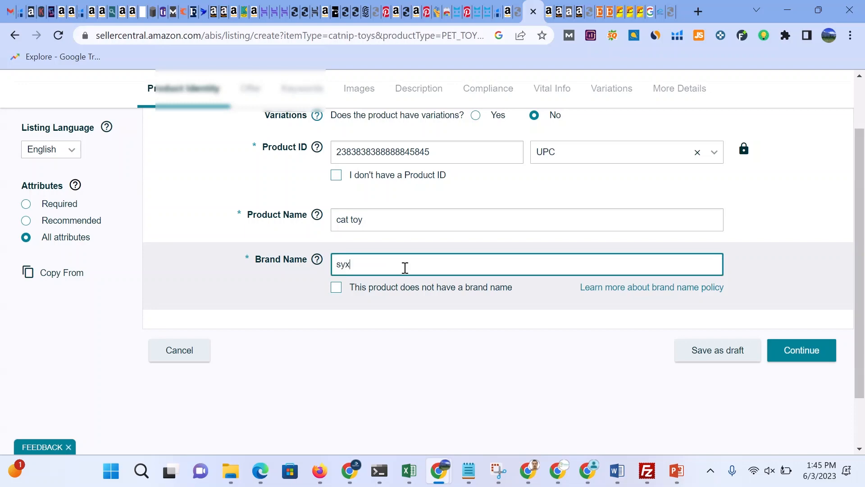
pyautogui.press('BackSpace')
pyautogui.press('BackSpace')
pyautogui.press('BackSpace')
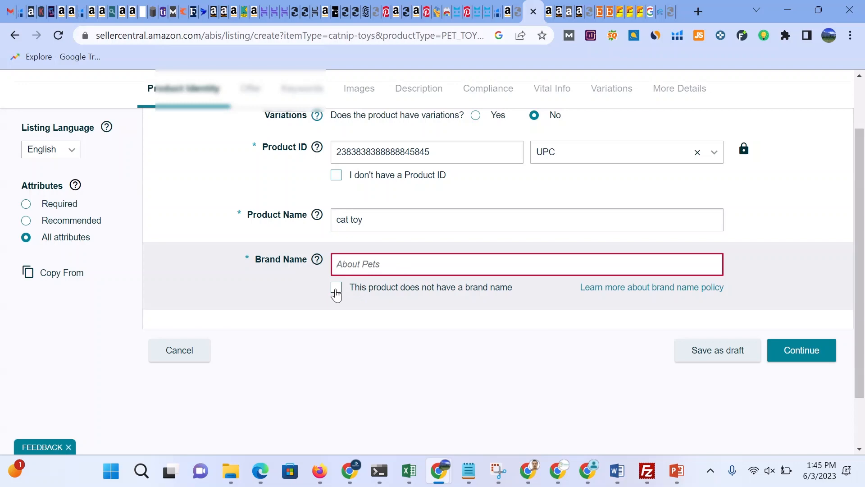
pyautogui.click(336, 288)
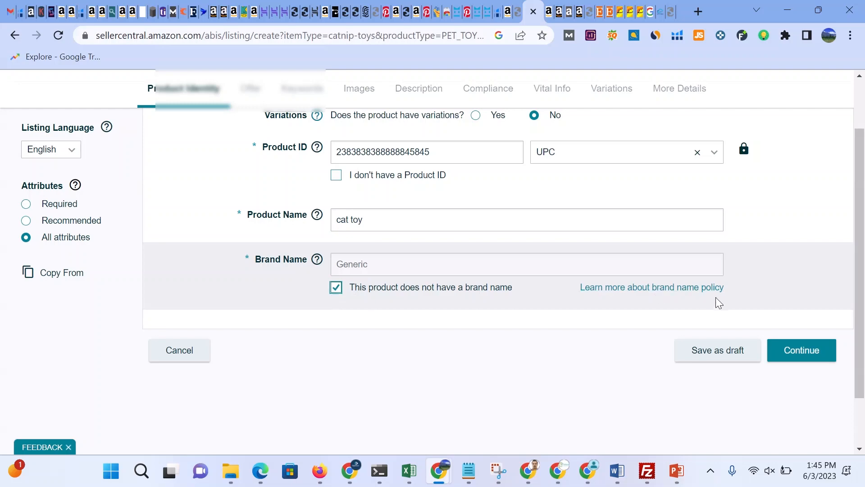
# Step: Continue past the Product Identity section and open the Offer section
pyautogui.scroll(2, 498, 275)
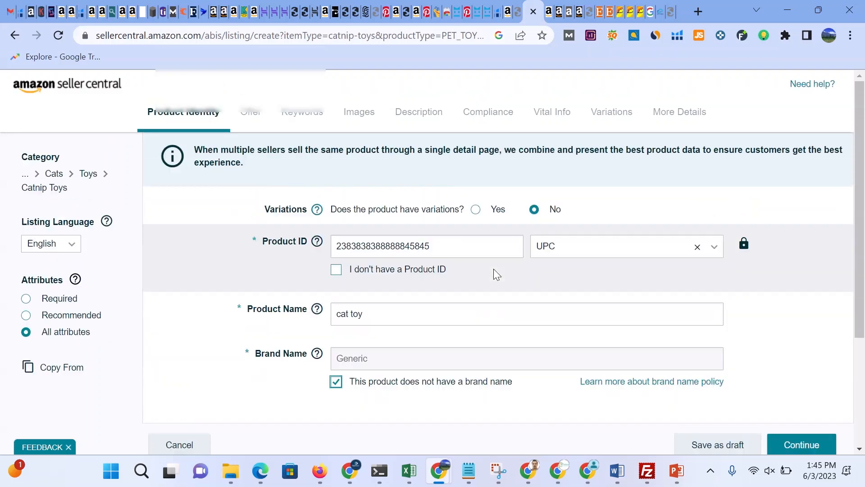
pyautogui.click(797, 444)
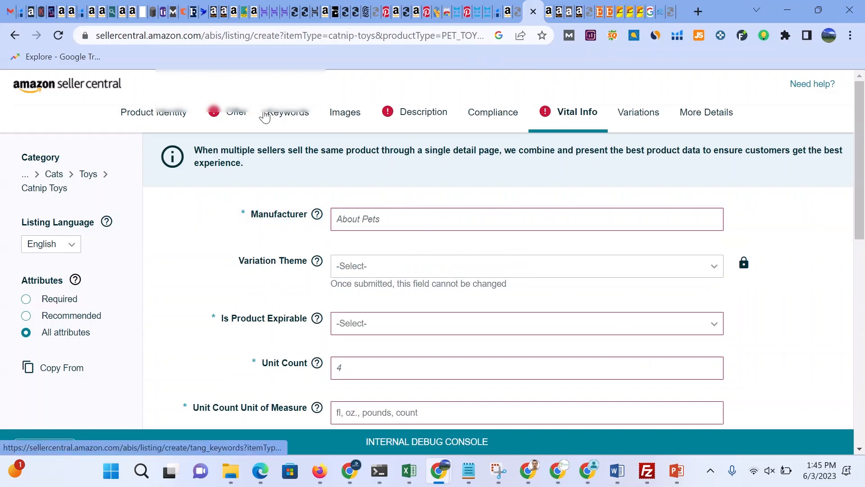
pyautogui.click(242, 117)
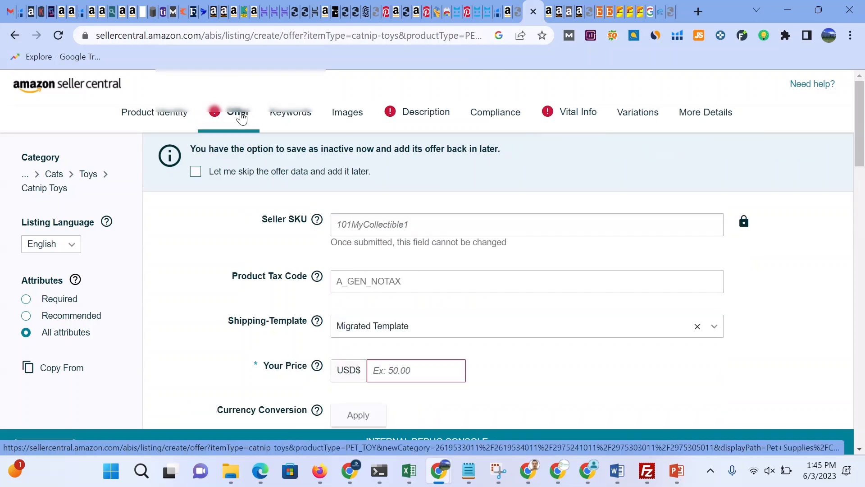
# Step: Set the Seller SKU to cat1
pyautogui.click(408, 224)
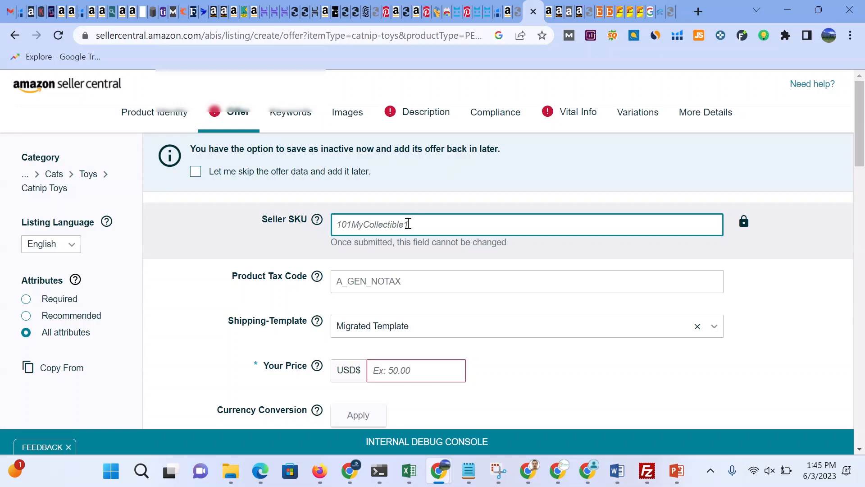
pyautogui.write('cat')
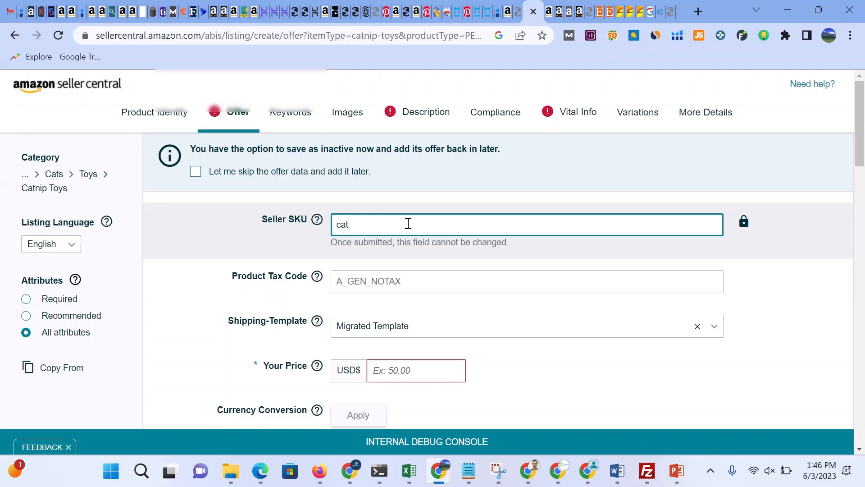
pyautogui.write('1')
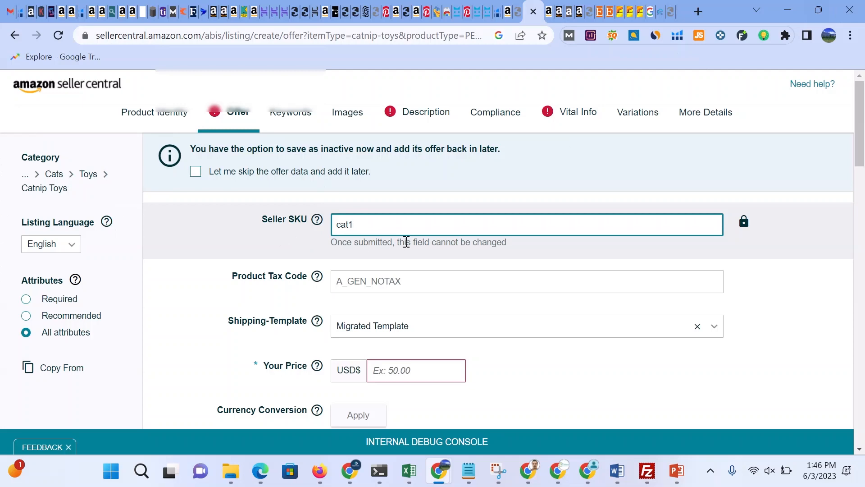
# Step: Review the Product Tax Code options and the Shipping-Template setting in the offer form
pyautogui.click(421, 284)
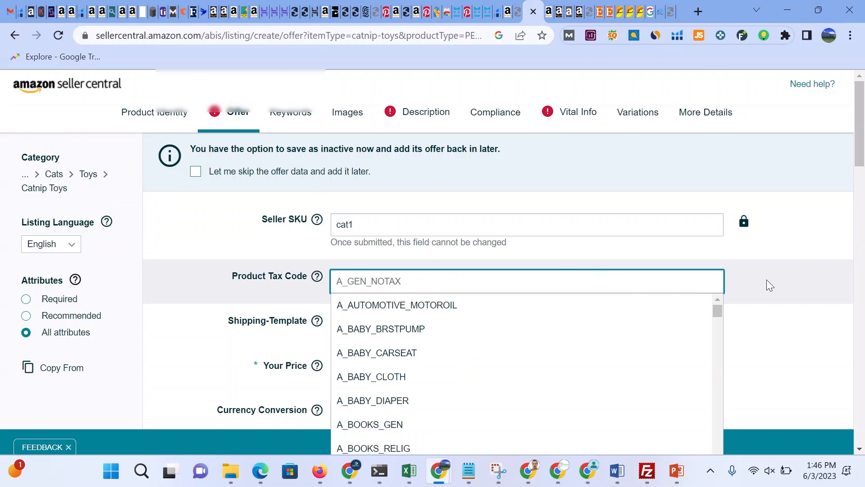
pyautogui.click(788, 275)
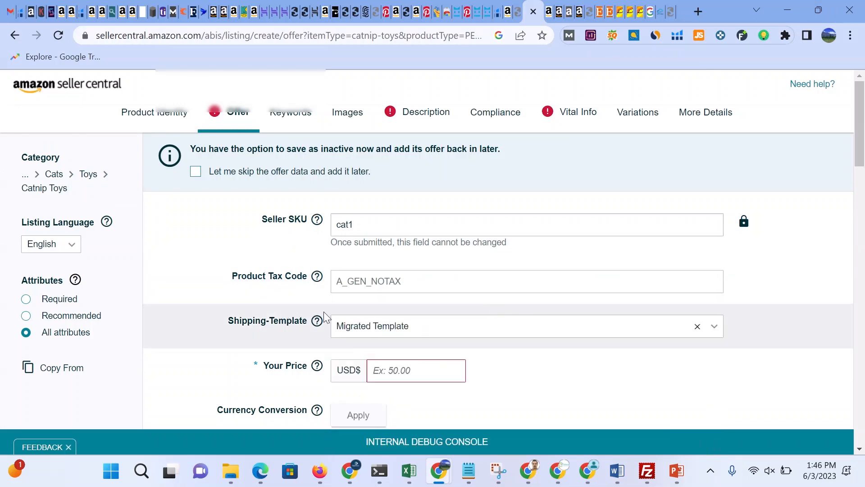
pyautogui.scroll(-2, 324, 315)
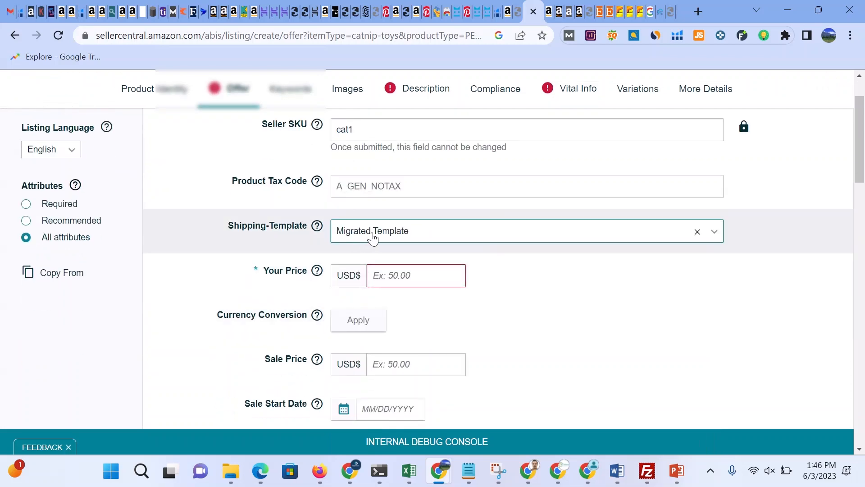
pyautogui.click(379, 234)
pyautogui.click(379, 233)
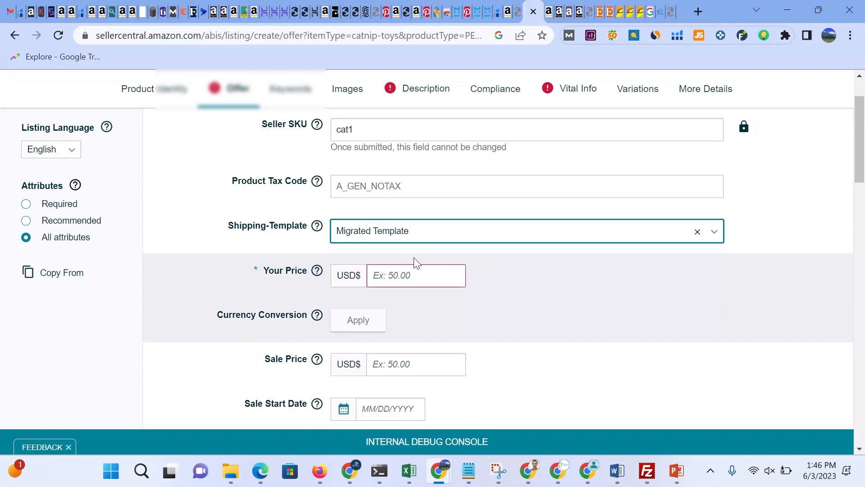
pyautogui.scroll(2, 414, 258)
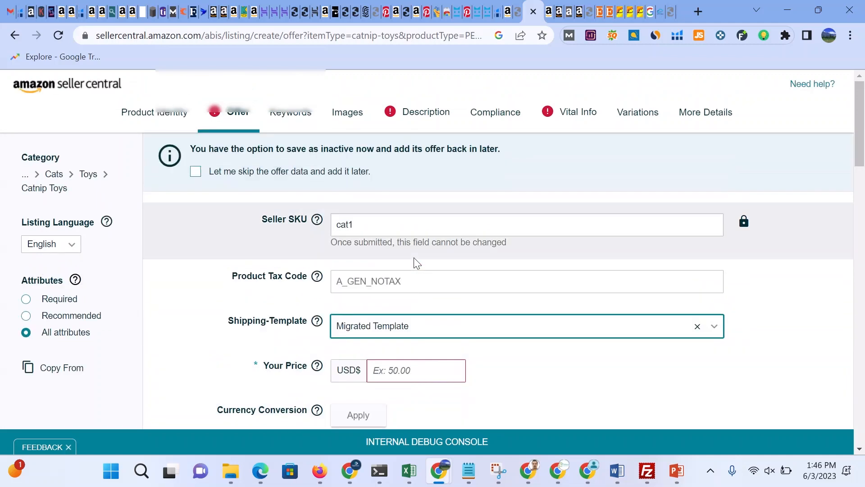
pyautogui.scroll(-5, 413, 258)
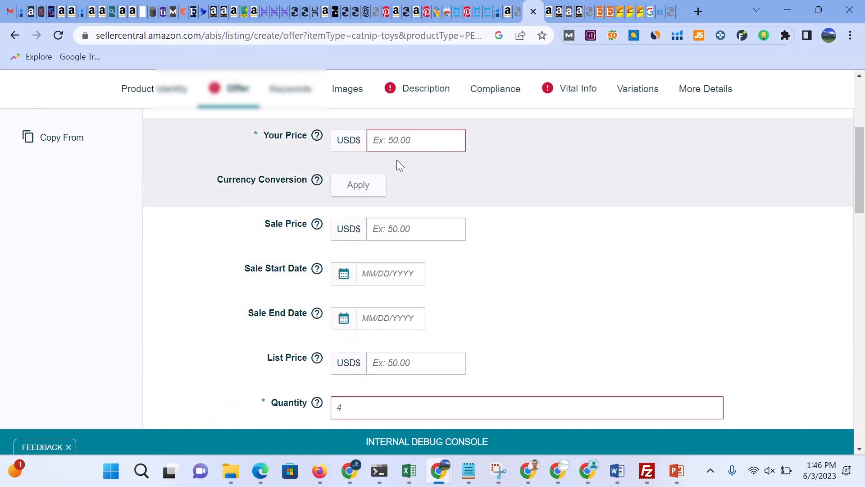
# Step: Set Your Price to 50 USD and the Sale Price to 45 USD
pyautogui.click(408, 140)
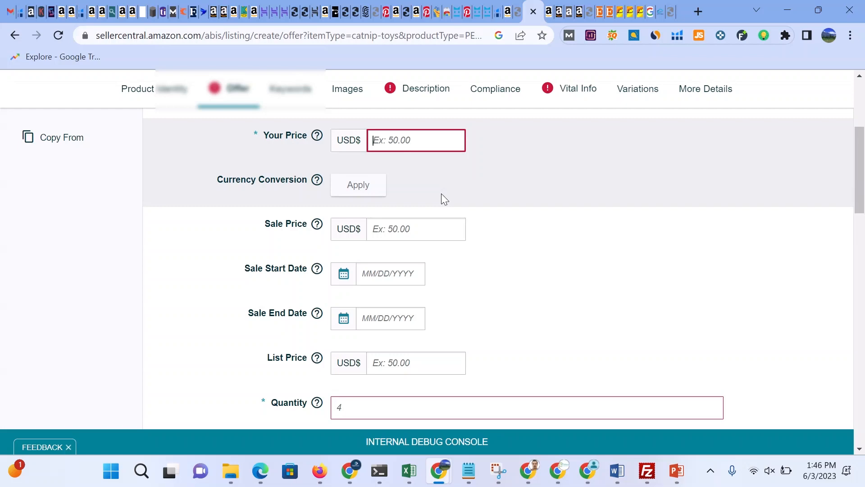
pyautogui.write('50')
pyautogui.click(424, 226)
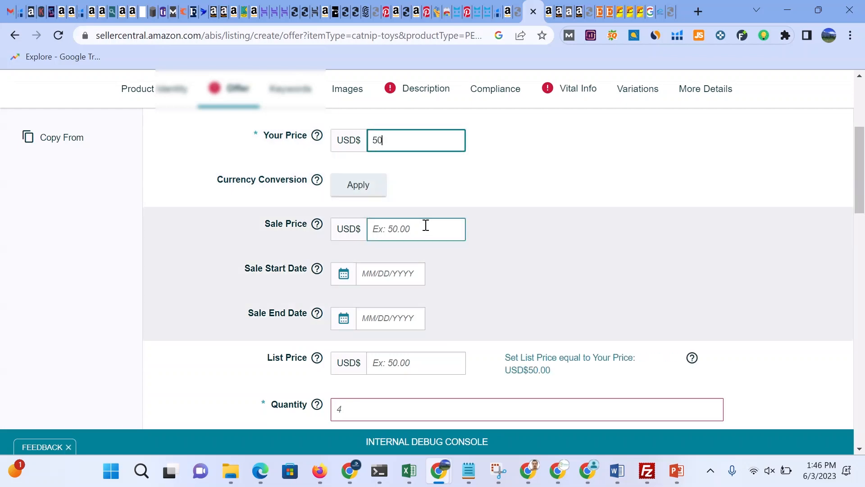
pyautogui.click(419, 222)
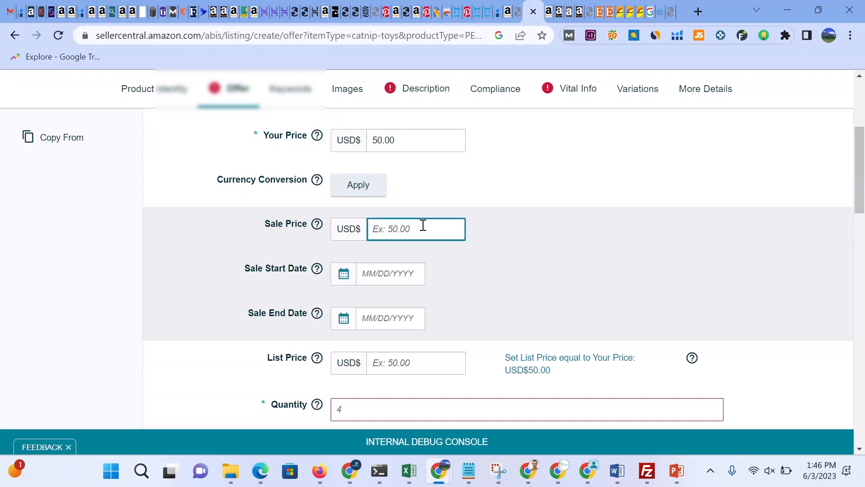
pyautogui.write('45')
pyautogui.click(448, 258)
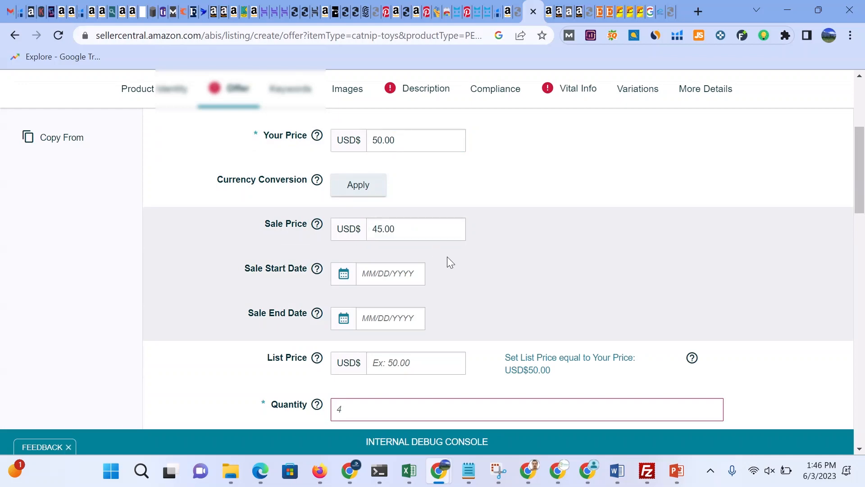
# Step: Review the sale date calendar and the remaining offer fields such as quantity, condition and fulfillment channel
pyautogui.click(378, 274)
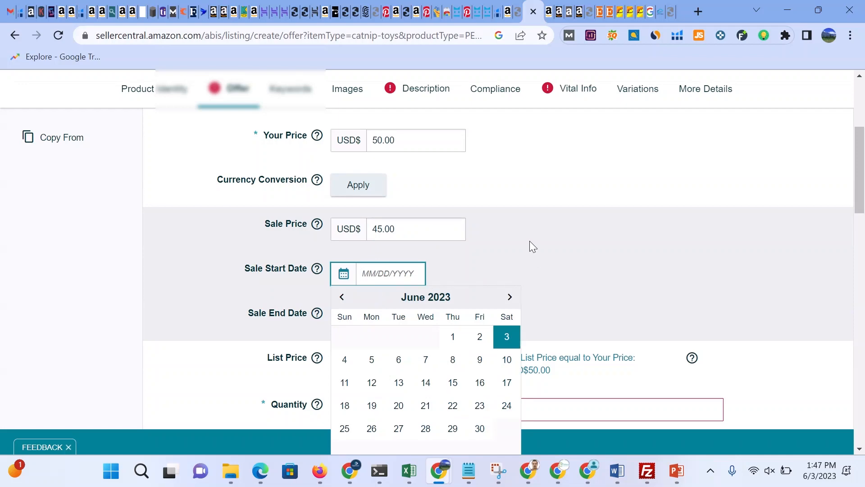
pyautogui.click(545, 224)
pyautogui.scroll(-4, 545, 223)
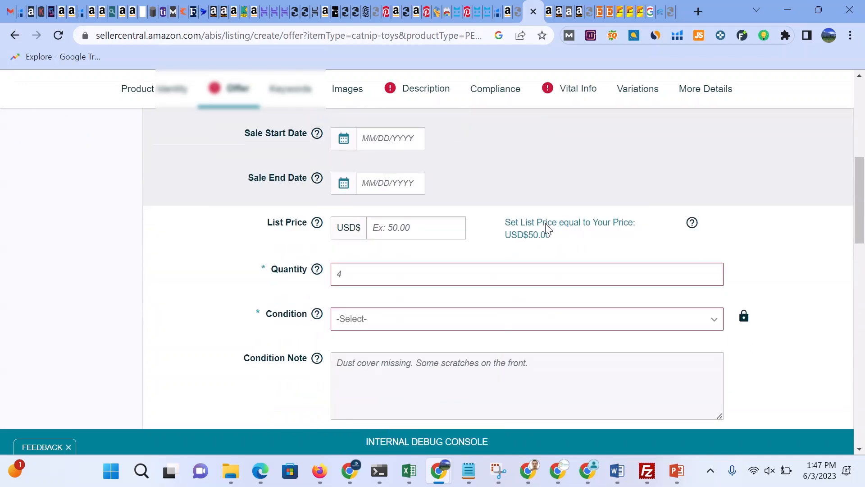
pyautogui.scroll(-8, 546, 224)
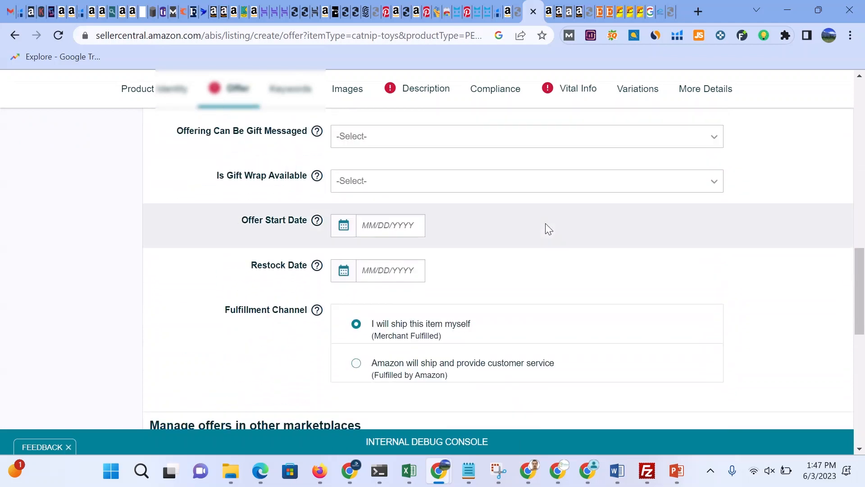
pyautogui.scroll(4, 546, 227)
pyautogui.scroll(2, 547, 228)
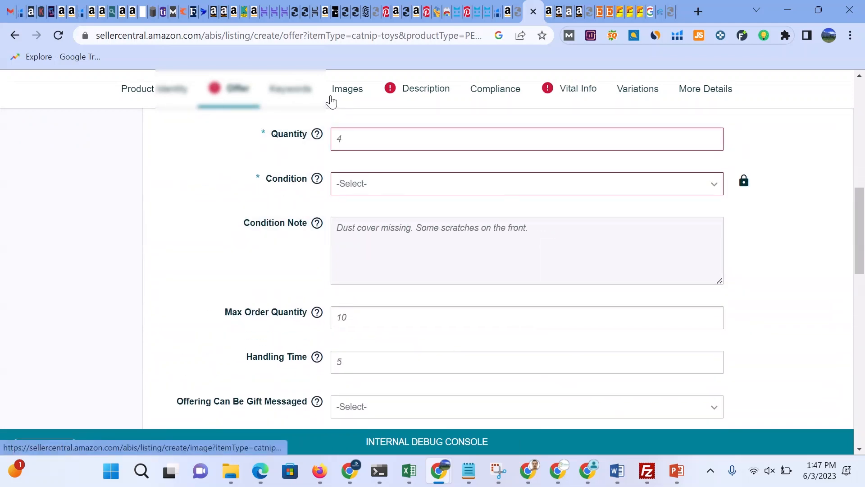
# Step: Open the Keywords section and set the Target Audience to cat , pets
pyautogui.click(288, 96)
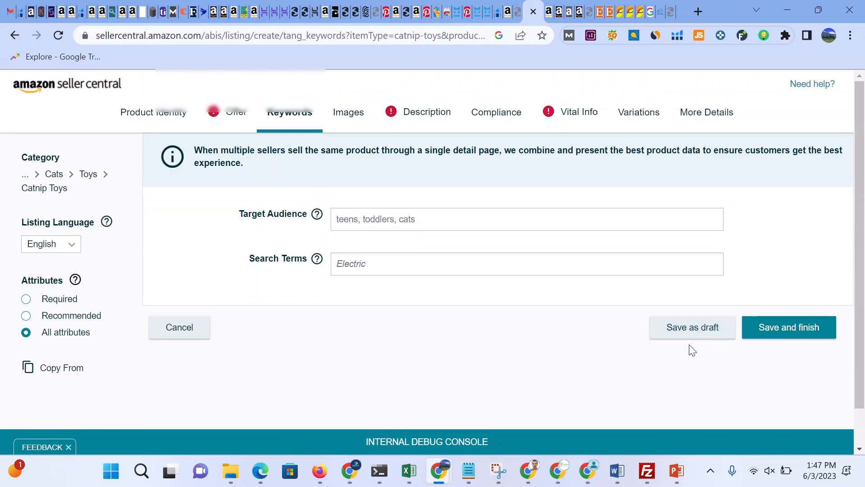
pyautogui.scroll(-1, 391, 329)
pyautogui.scroll(1, 390, 329)
pyautogui.click(359, 220)
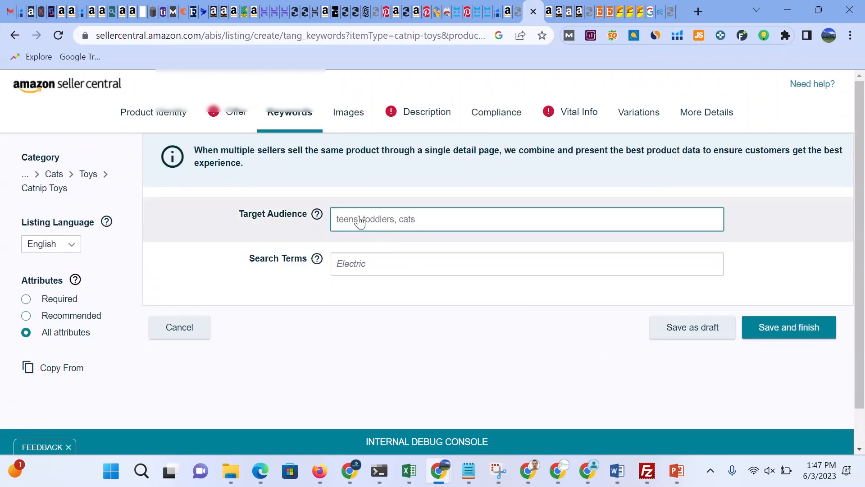
pyautogui.click(359, 220)
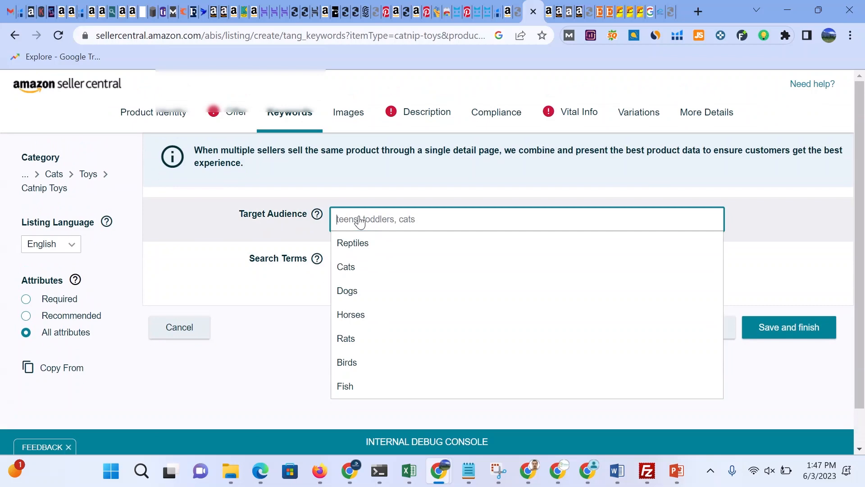
pyautogui.click(356, 267)
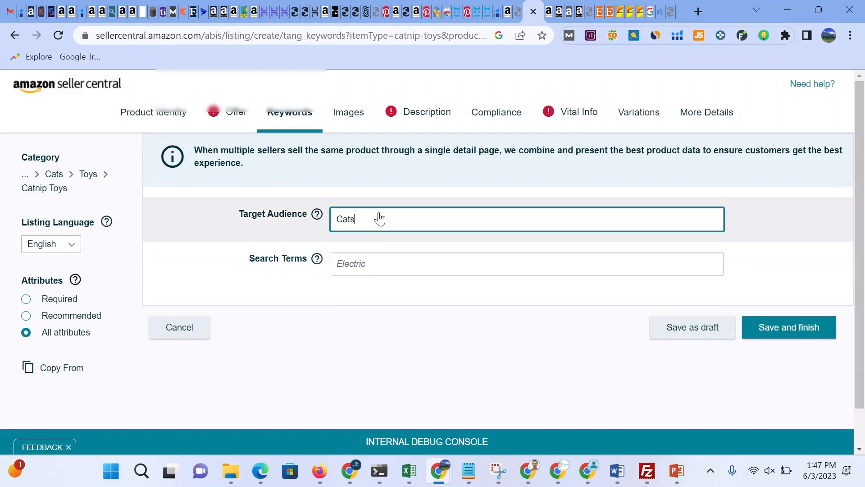
pyautogui.press('BackSpace')
pyautogui.press('BackSpace')
pyautogui.press('BackSpace')
pyautogui.press('BackSpace')
pyautogui.write('cat , pest')
pyautogui.press('BackSpace')
pyautogui.press('BackSpace')
pyautogui.write('ts')
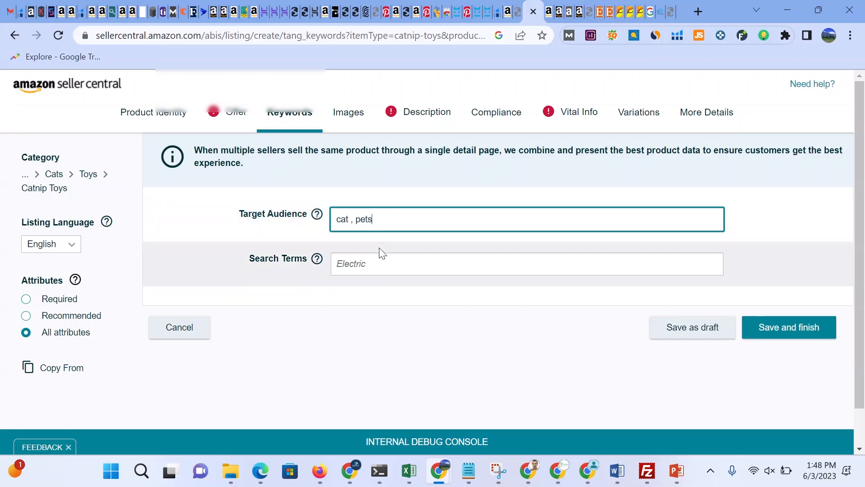
# Step: Run a Magnet keyword search for cat toys in Helium 10
pyautogui.click(380, 266)
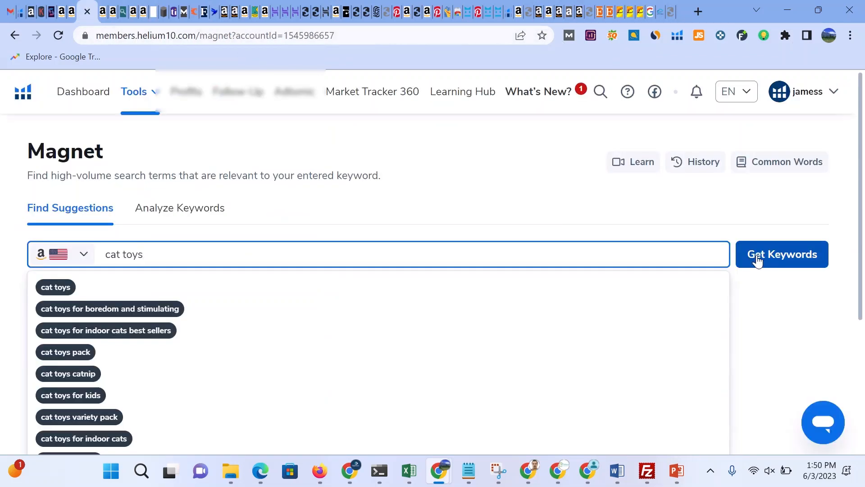
pyautogui.click(757, 260)
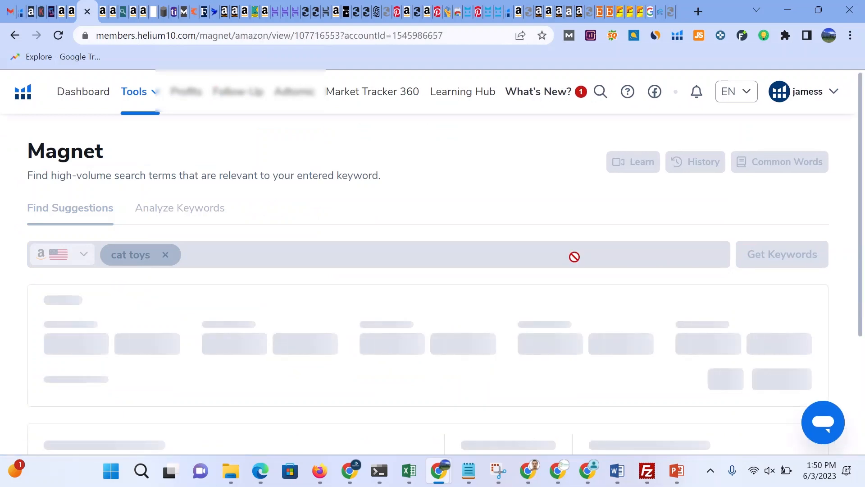
# Step: Browse the Magnet results for cat toys, including the filters, keyword summary, word frequency and keyword table
pyautogui.scroll(-2, 574, 260)
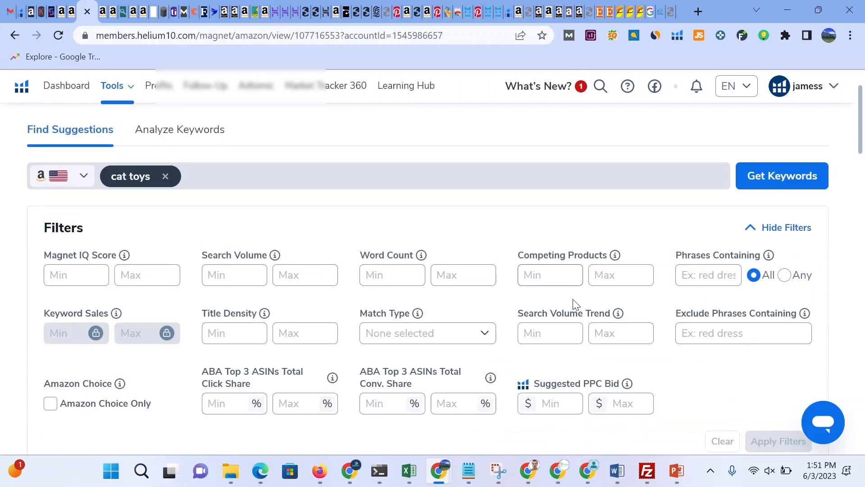
pyautogui.scroll(-3, 862, 153)
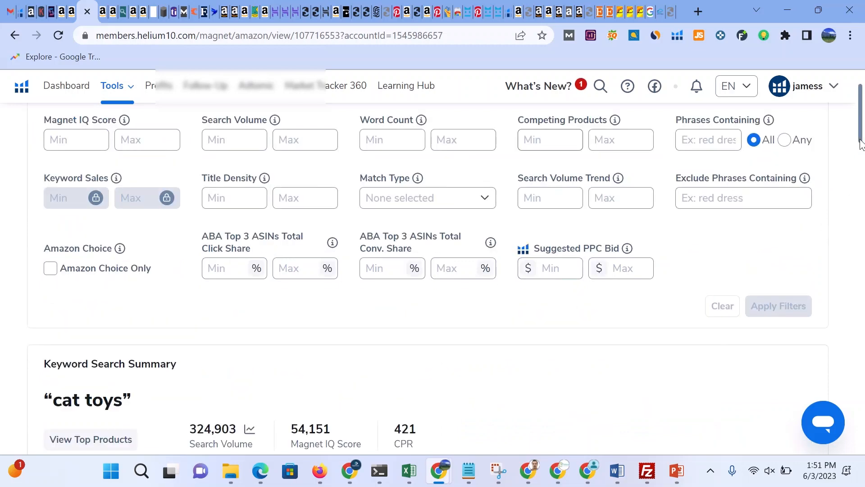
pyautogui.scroll(-4, 633, 266)
pyautogui.scroll(-9, 633, 263)
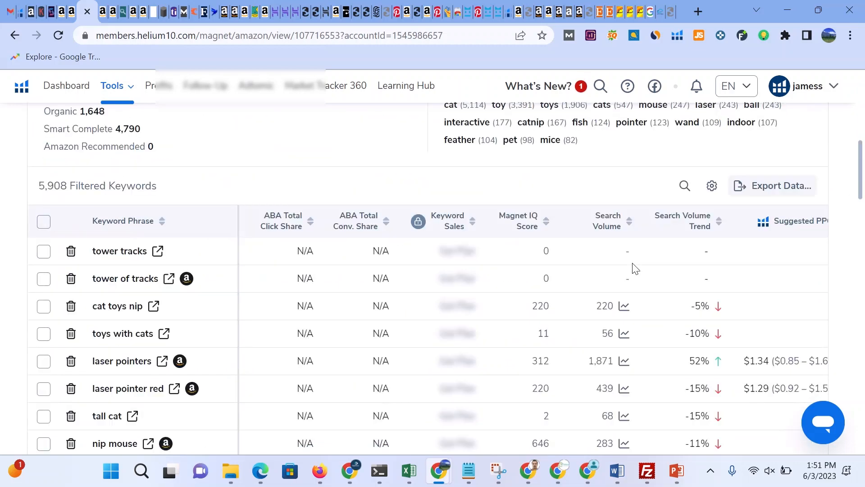
pyautogui.scroll(-2, 631, 269)
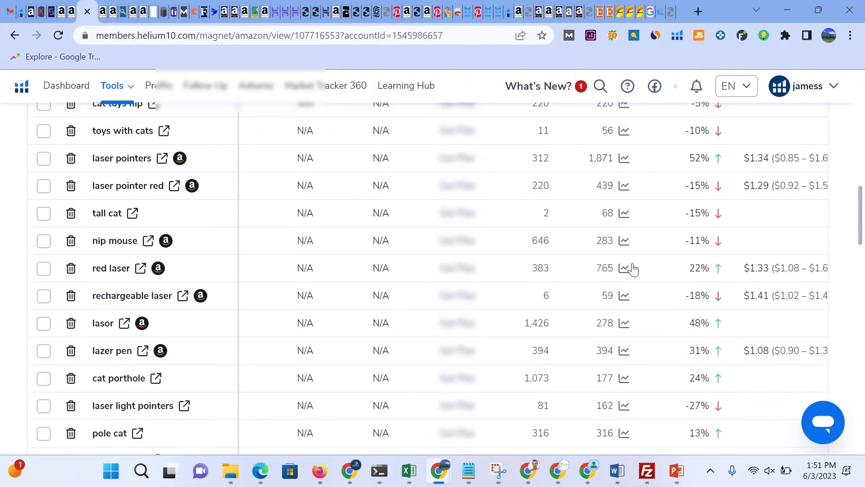
pyautogui.scroll(2, 633, 268)
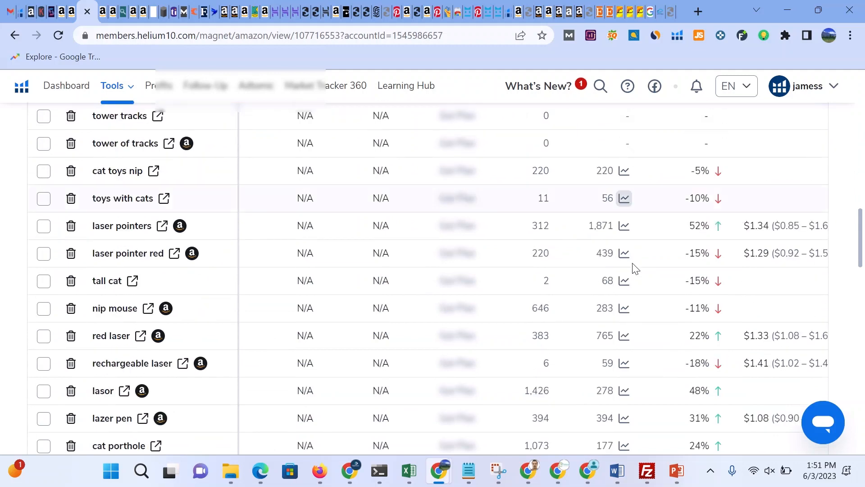
pyautogui.scroll(2, 861, 229)
pyautogui.scroll(5, 861, 229)
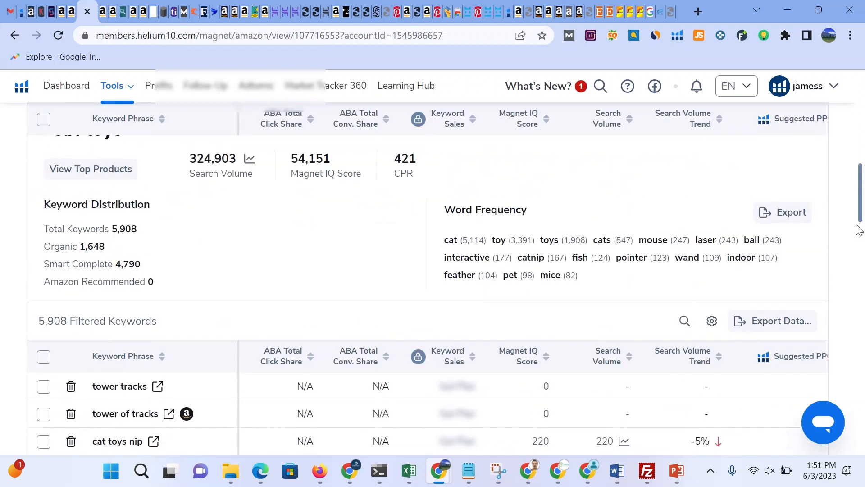
pyautogui.scroll(-6, 585, 242)
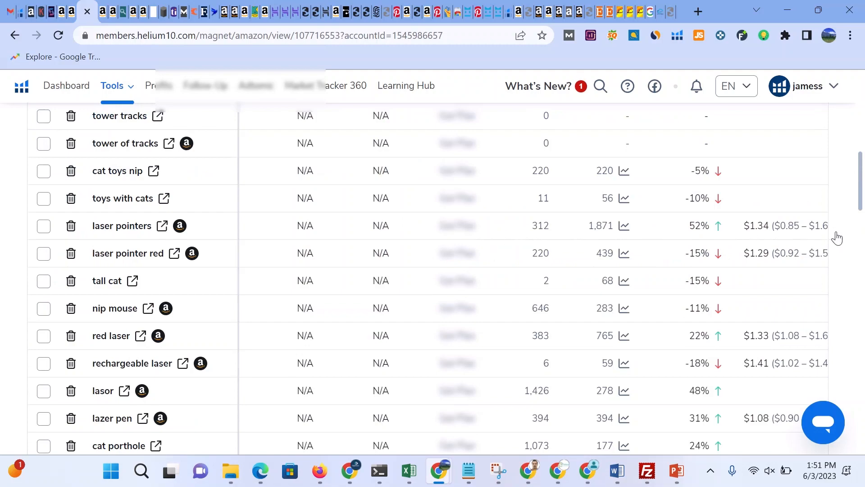
pyautogui.scroll(-5, 838, 229)
pyautogui.scroll(15, 834, 239)
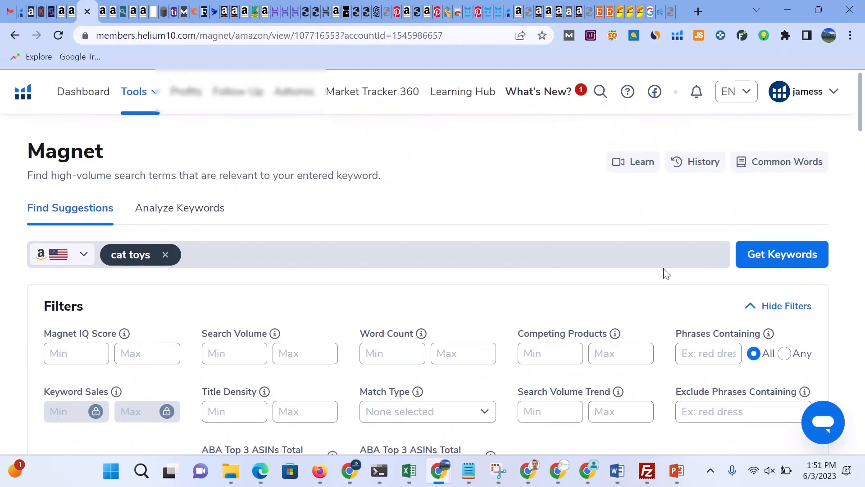
pyautogui.scroll(-8, 665, 273)
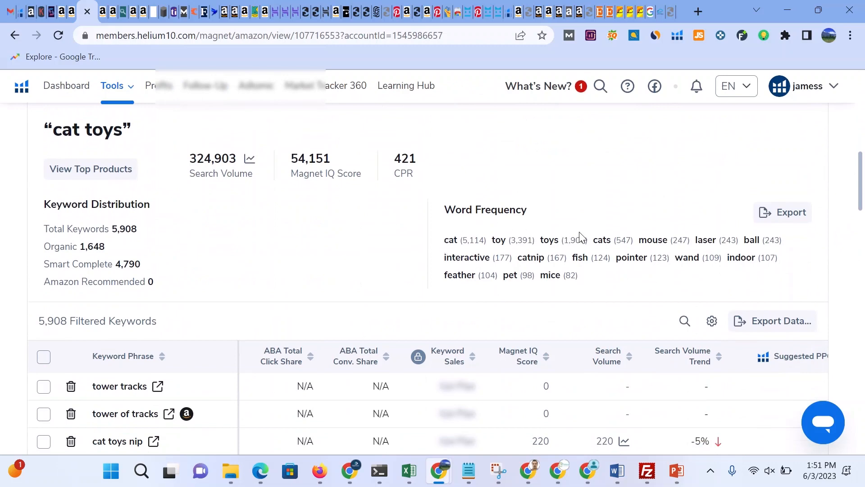
# Step: Export the Word Frequency list as a CSV file
pyautogui.moveTo(613, 258); pyautogui.dragTo(454, 240)
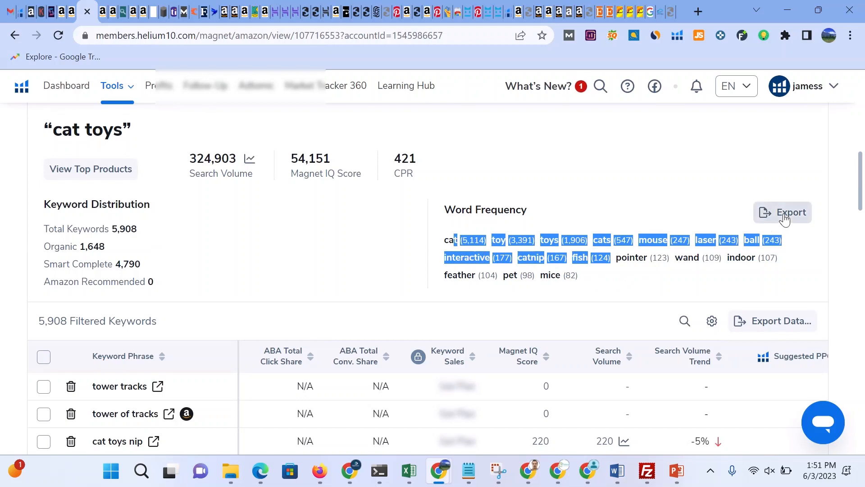
pyautogui.click(784, 218)
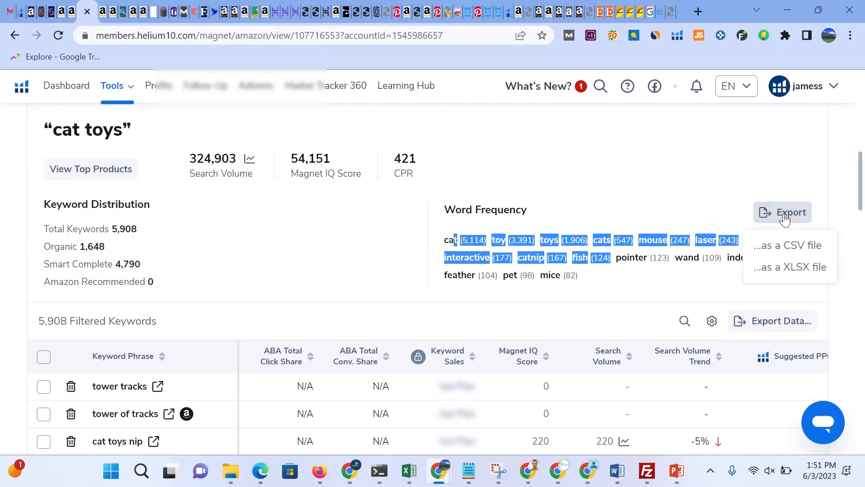
pyautogui.click(792, 246)
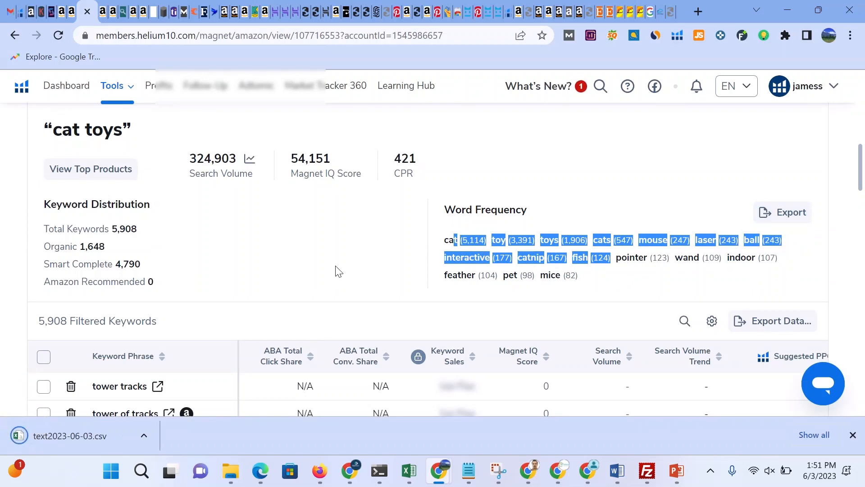
# Step: Open the downloaded word frequency CSV file in Excel
pyautogui.scroll(-7, 339, 271)
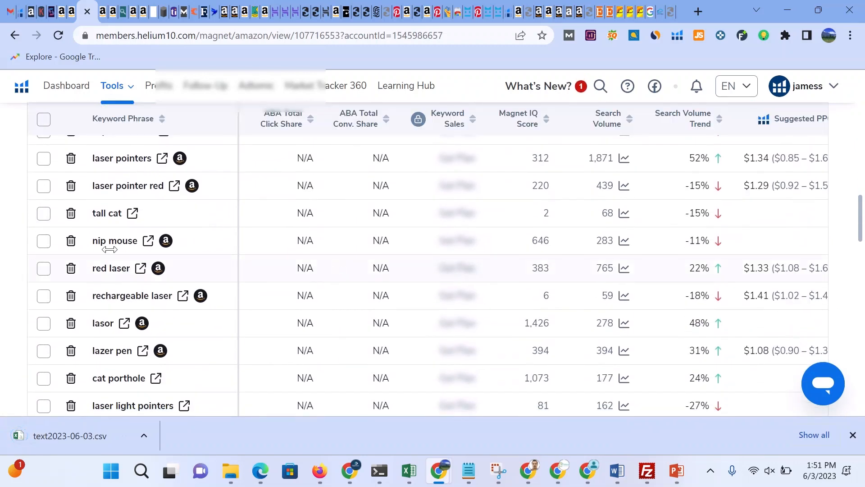
pyautogui.scroll(-9, 119, 271)
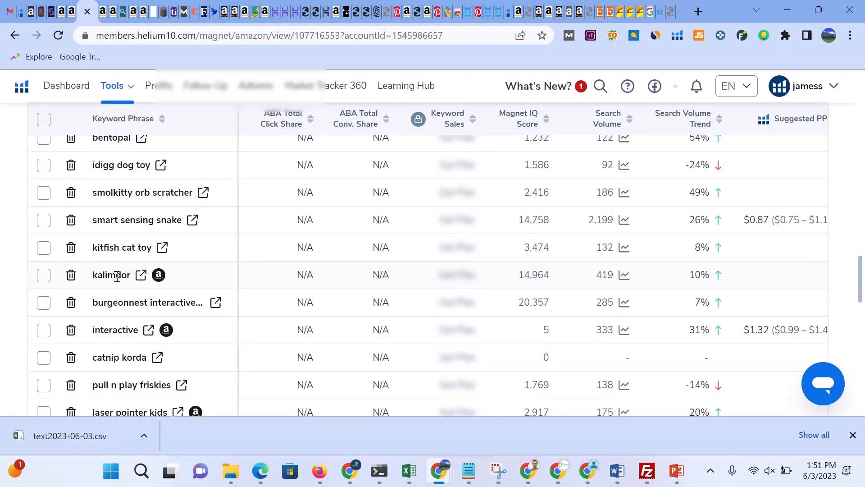
pyautogui.click(545, 13)
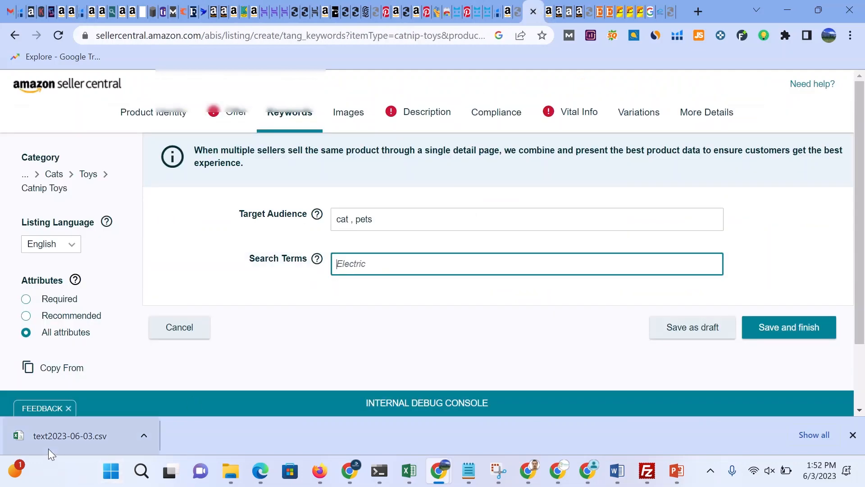
pyautogui.click(47, 436)
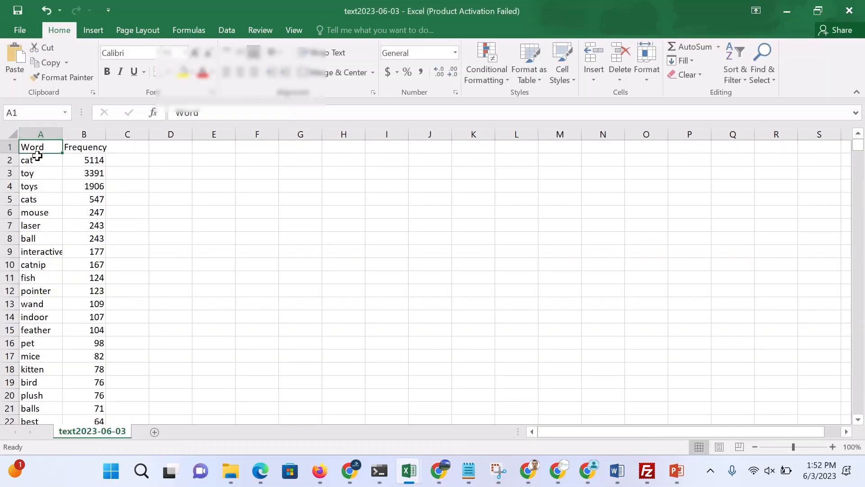
# Step: Copy the words from cat to stuffed in the Word column and paste them into the Search Terms field
pyautogui.moveTo(33, 162); pyautogui.dragTo(9, 436)
pyautogui.hotkey('ctrl', 'c')
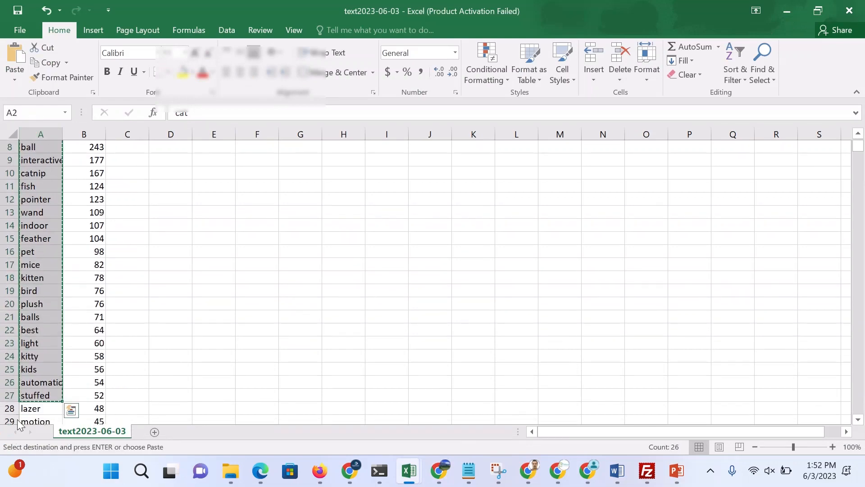
pyautogui.click(793, 10)
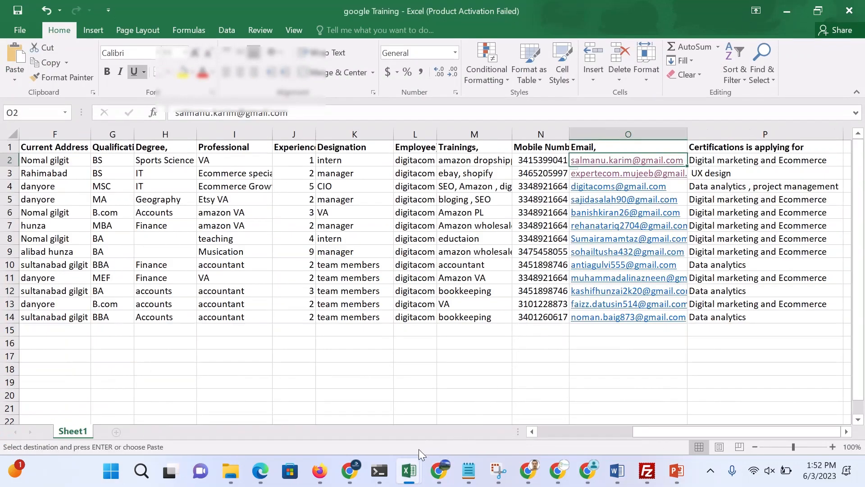
pyautogui.moveTo(438, 469)
pyautogui.click(493, 416)
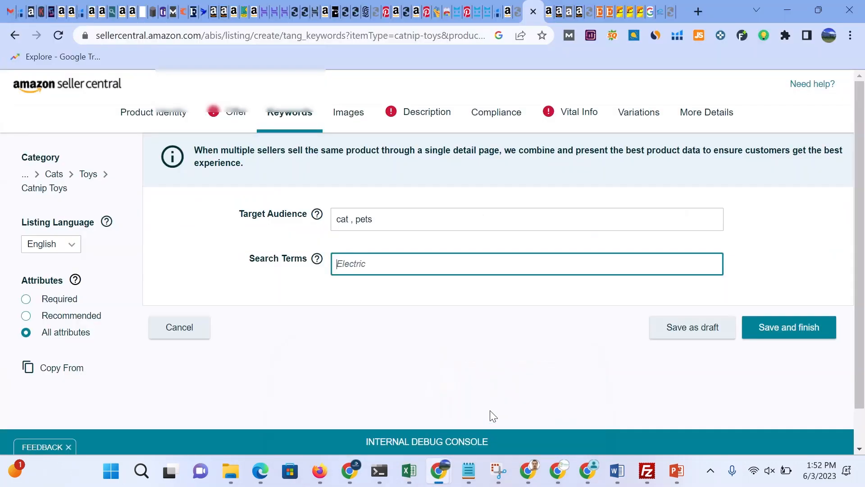
pyautogui.hotkey('ctrl', 'v')
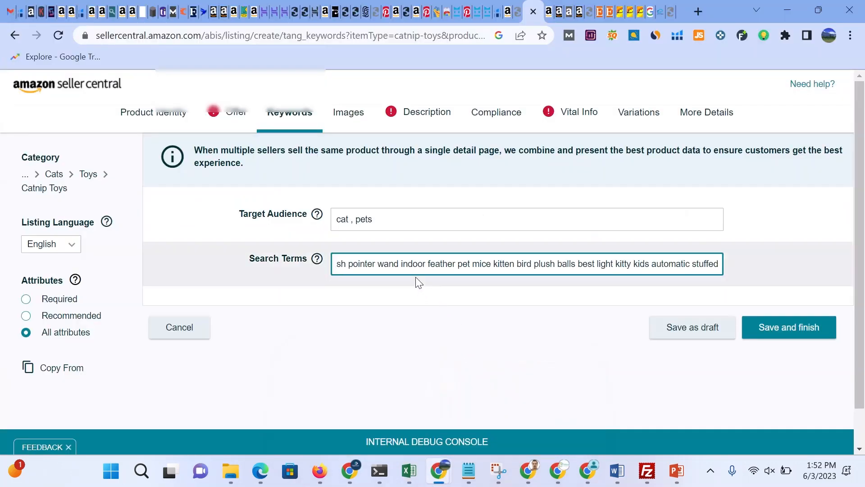
# Step: Insert commas after cat, toy and cats in the Search Terms, then delete all the remaining words
pyautogui.scroll(-1, 350, 266)
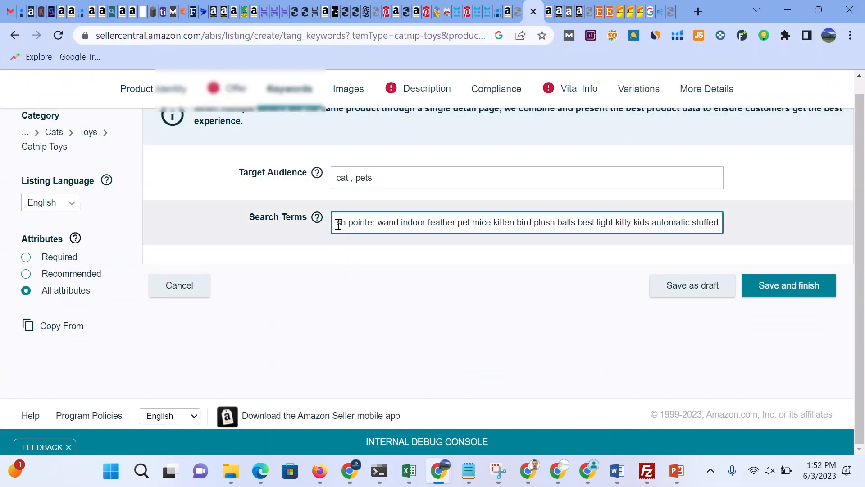
pyautogui.moveTo(338, 224); pyautogui.dragTo(778, 243)
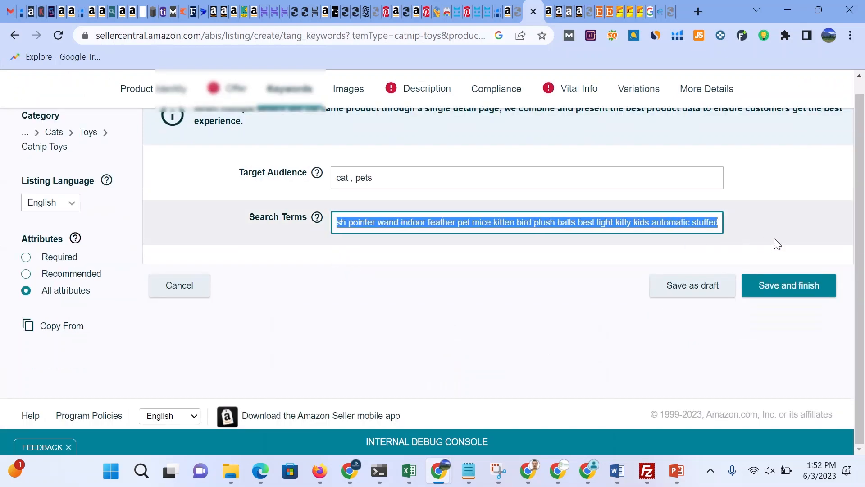
pyautogui.click(398, 222)
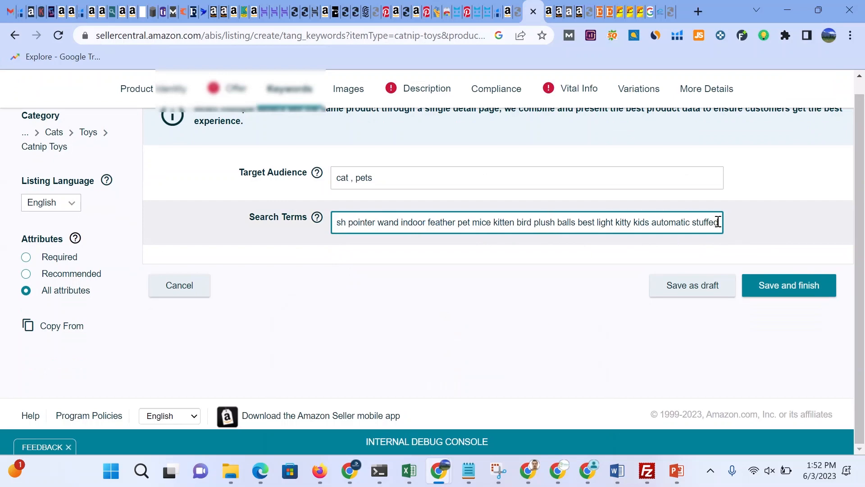
pyautogui.moveTo(718, 221); pyautogui.dragTo(213, 220)
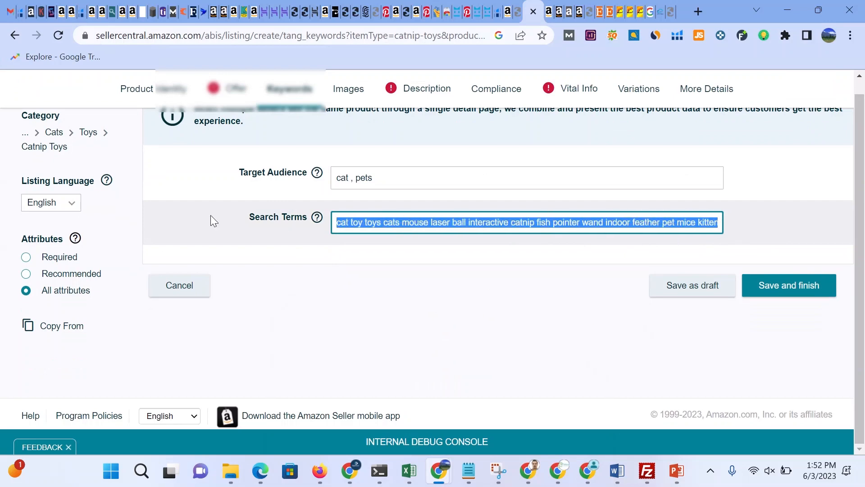
pyautogui.click(350, 220)
pyautogui.write(',')
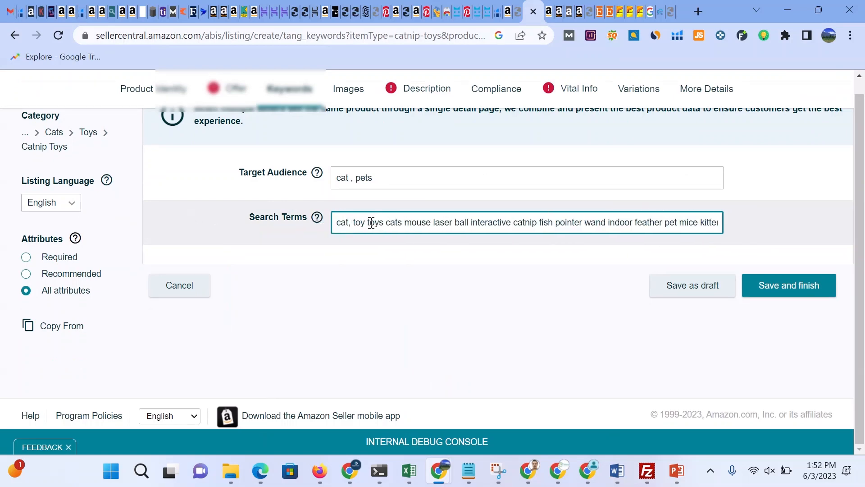
pyautogui.click(367, 222)
pyautogui.write(',')
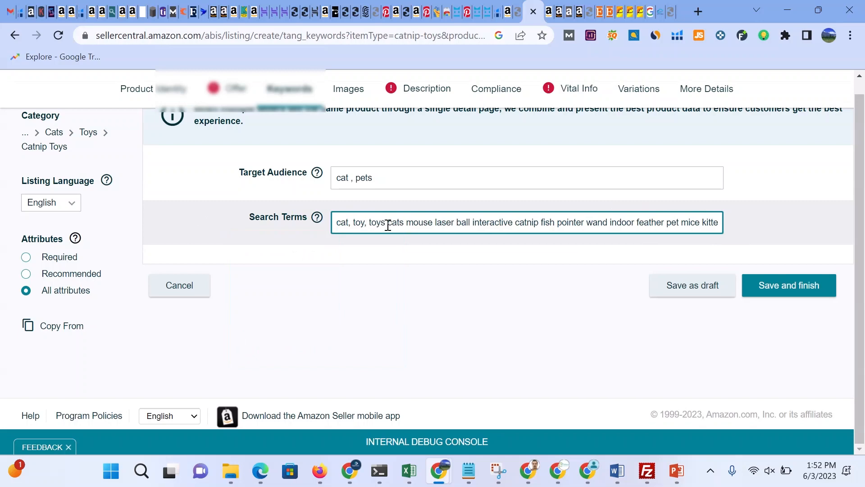
pyautogui.click(407, 223)
pyautogui.write(',')
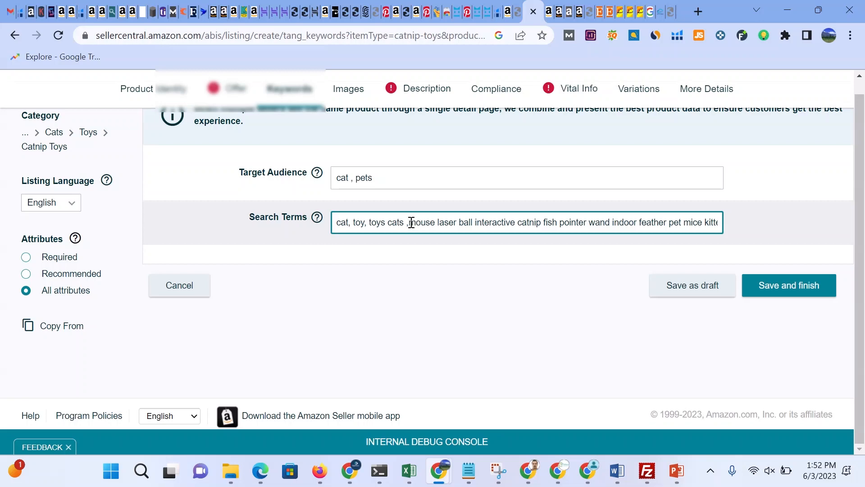
pyautogui.moveTo(411, 223); pyautogui.dragTo(864, 232)
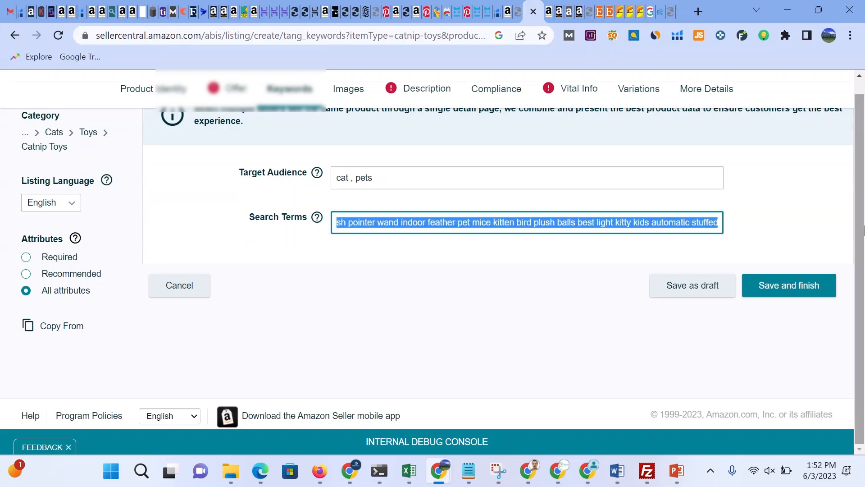
pyautogui.press('BackSpace')
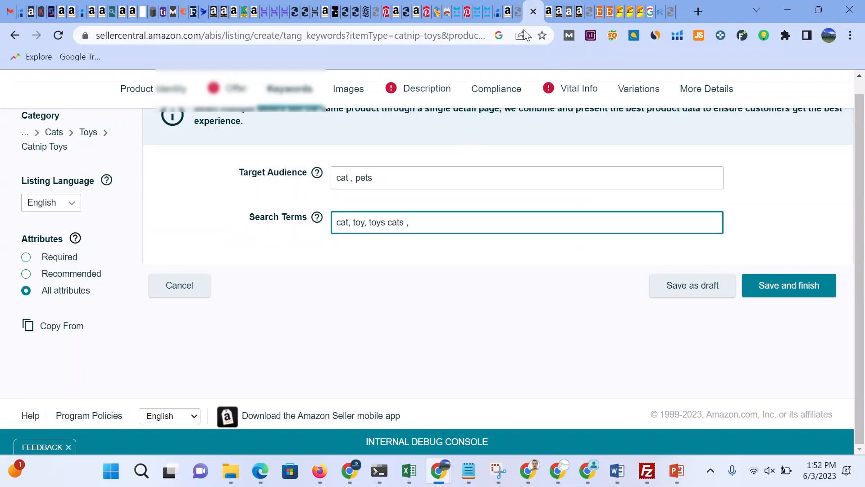
# Step: Return to Helium 10 Magnet and open its Analyze Keywords tab
pyautogui.click(80, 12)
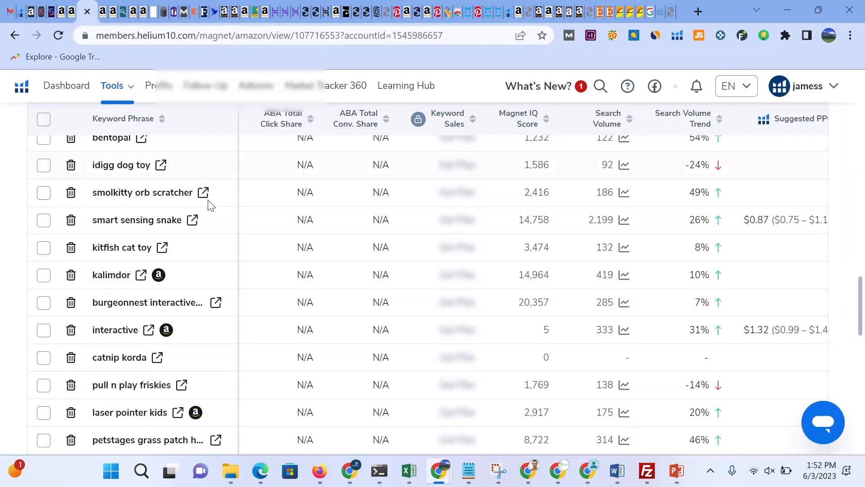
pyautogui.scroll(15, 169, 175)
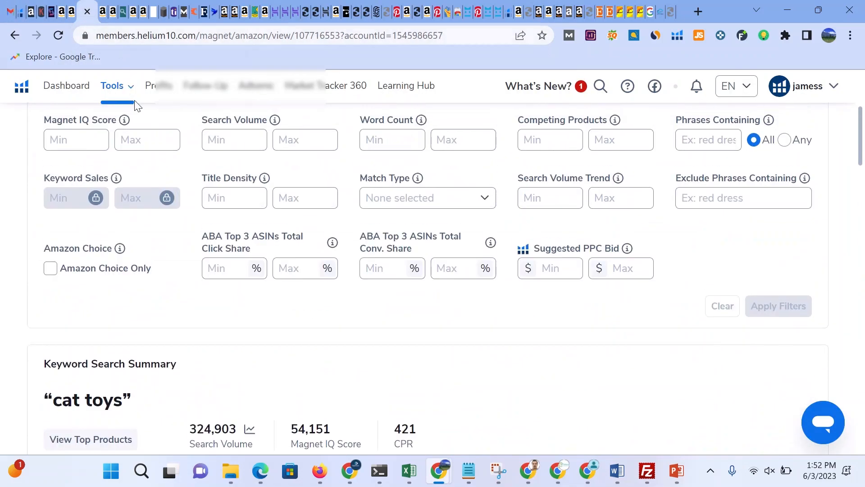
pyautogui.scroll(5, 138, 108)
pyautogui.scroll(1, 143, 122)
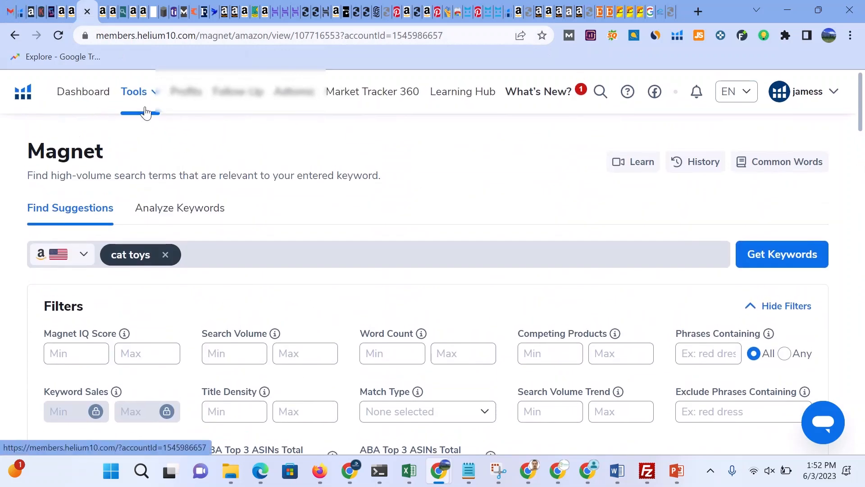
pyautogui.click(201, 214)
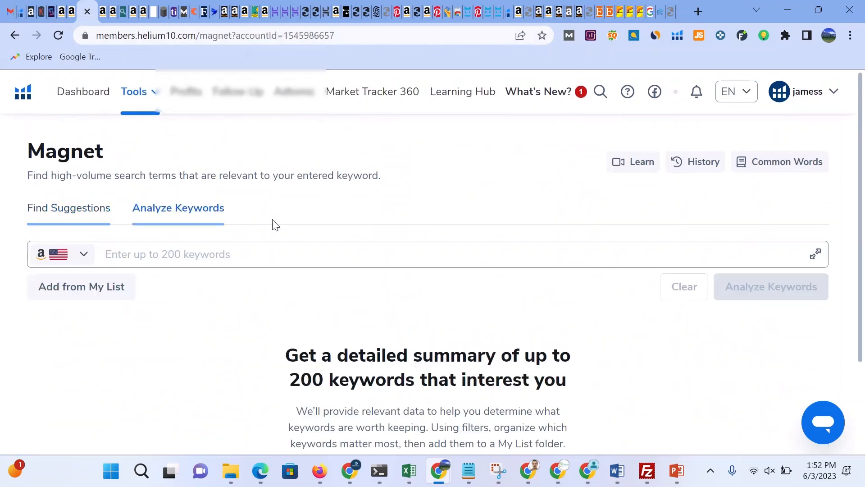
# Step: Open the Cerebro reverse product lookup tool from the Helium 10 tools
pyautogui.scroll(-4, 275, 224)
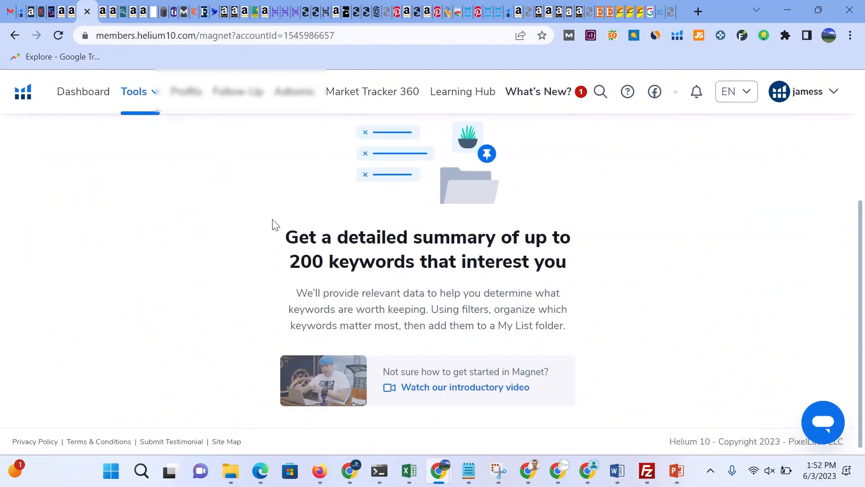
pyautogui.scroll(4, 275, 224)
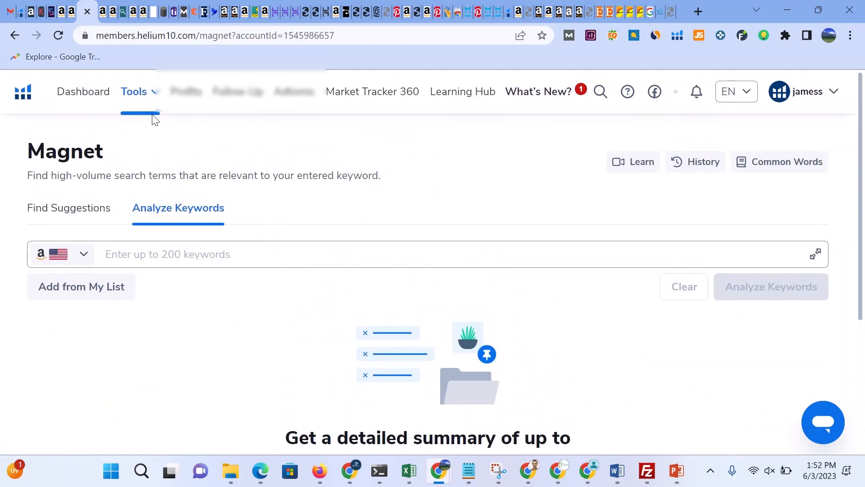
pyautogui.moveTo(153, 96)
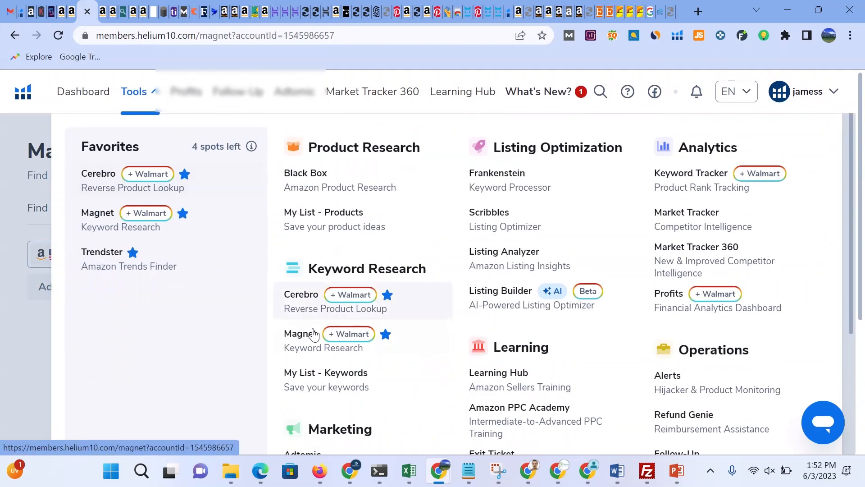
pyautogui.click(295, 297)
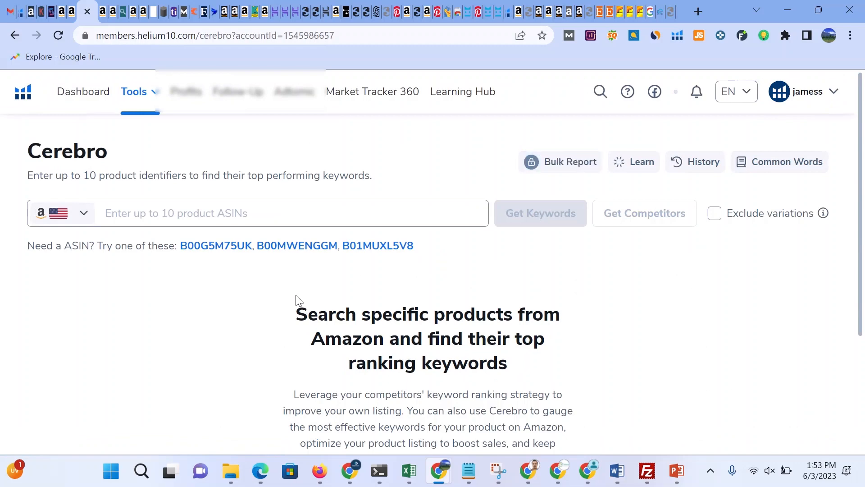
# Step: Reload the Amazon product page and search Amazon for cat toys
pyautogui.hotkey('ctrl', 'w')
pyautogui.click(189, 38)
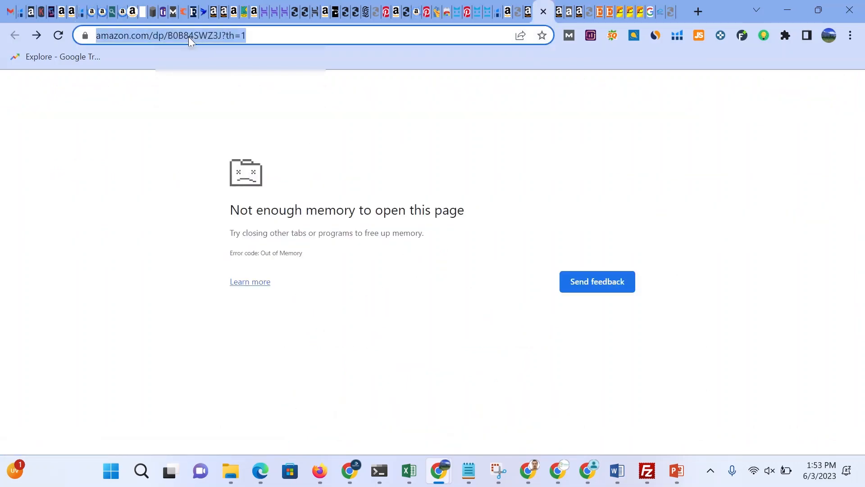
pyautogui.press('Return')
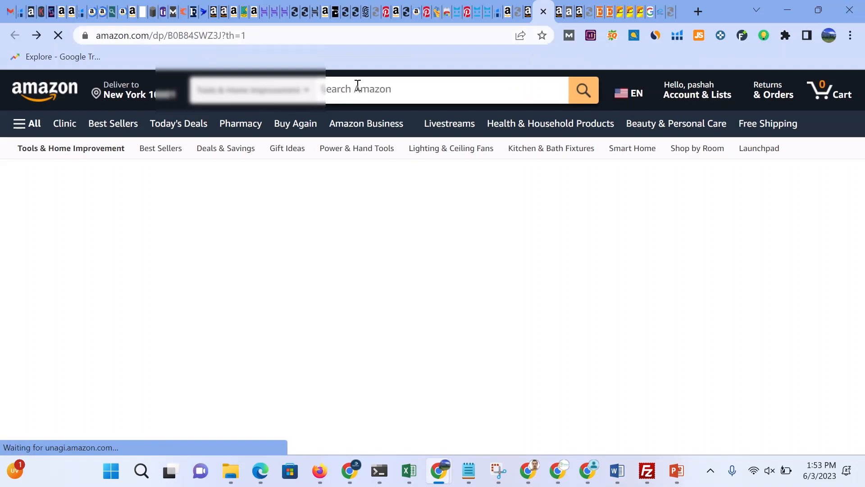
pyautogui.click(357, 86)
pyautogui.write('cat to')
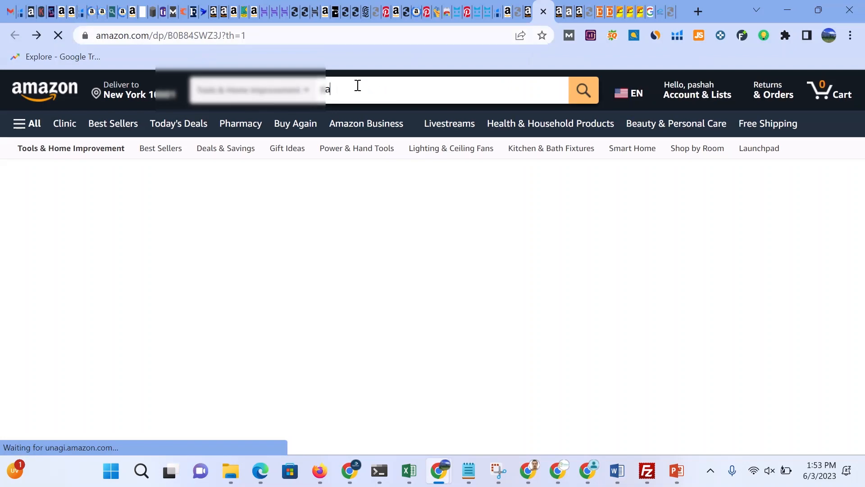
pyautogui.write('ys')
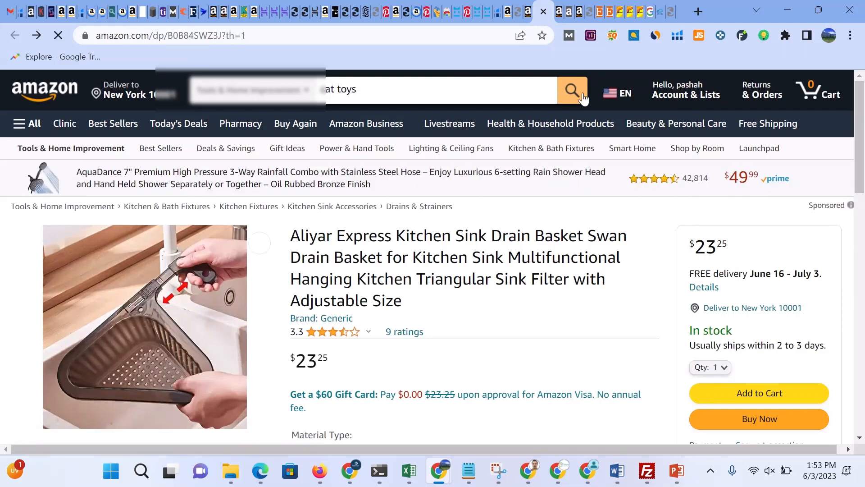
pyautogui.click(578, 90)
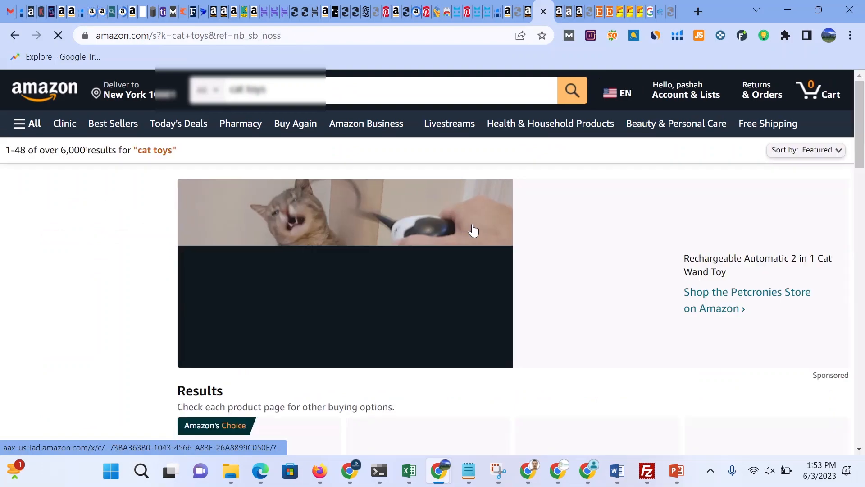
# Step: Browse the cat toys search results for a competing product
pyautogui.scroll(-4, 474, 232)
pyautogui.scroll(-6, 474, 236)
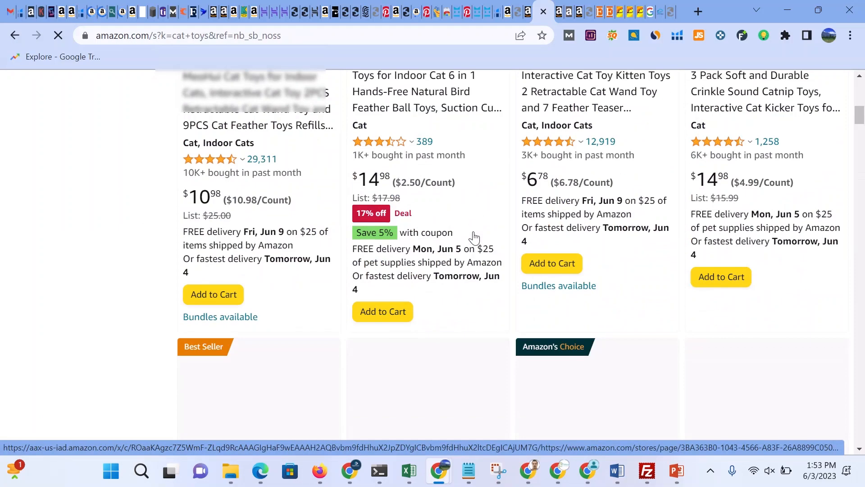
pyautogui.scroll(-9, 475, 237)
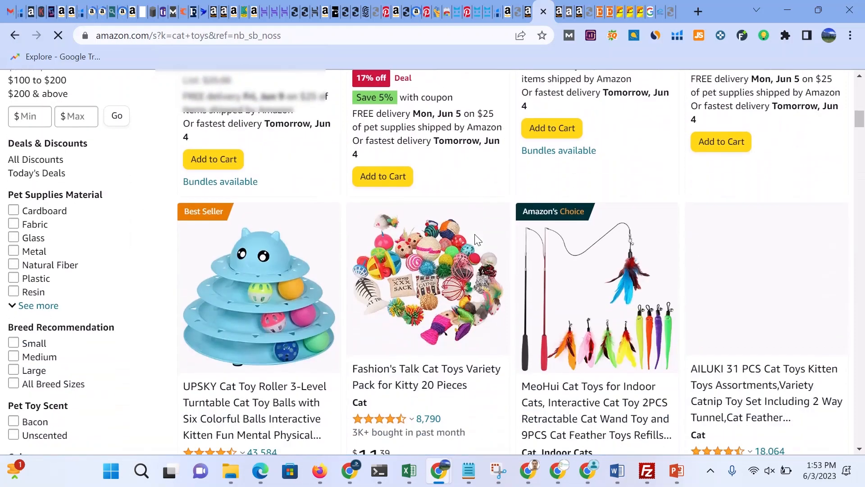
pyautogui.scroll(-6, 477, 238)
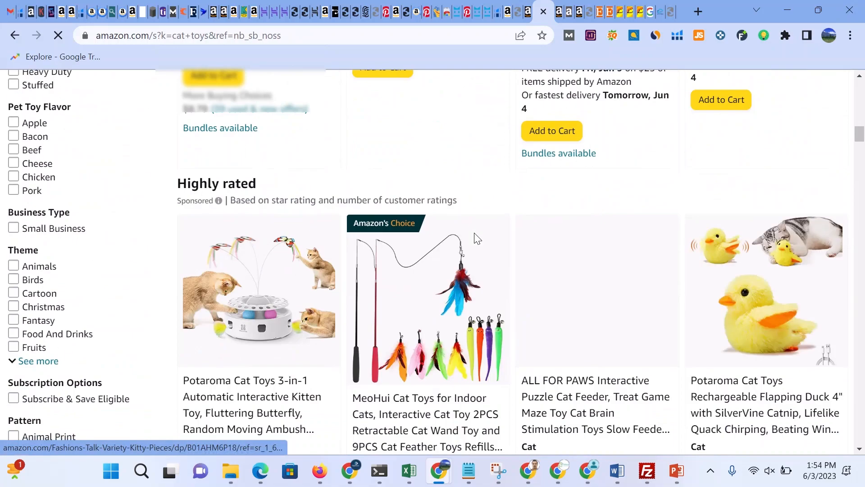
pyautogui.scroll(-7, 477, 238)
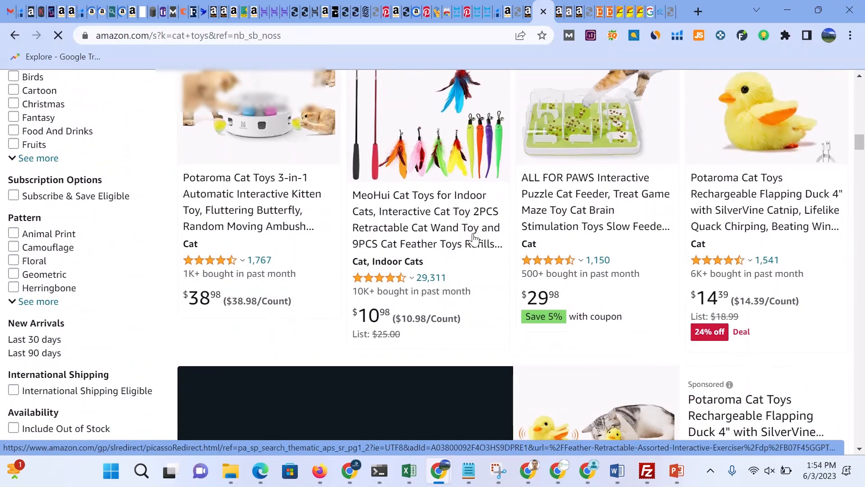
pyautogui.scroll(-5, 471, 242)
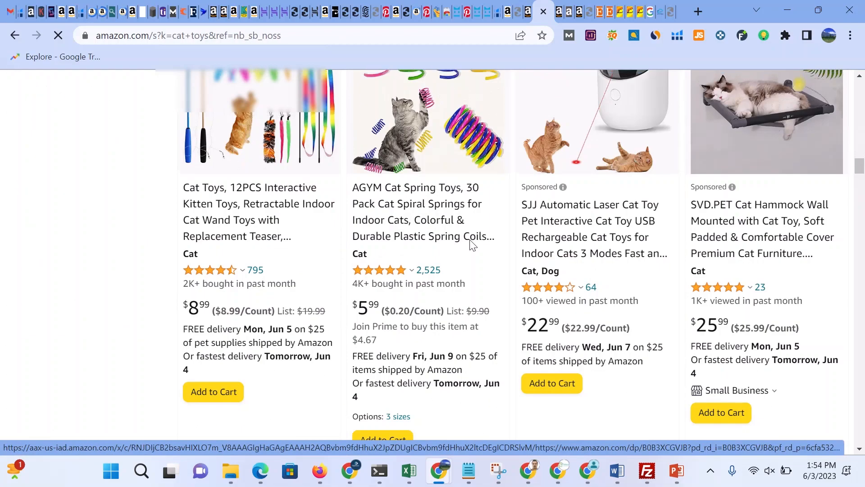
pyautogui.scroll(20, 474, 242)
pyautogui.scroll(10, 473, 244)
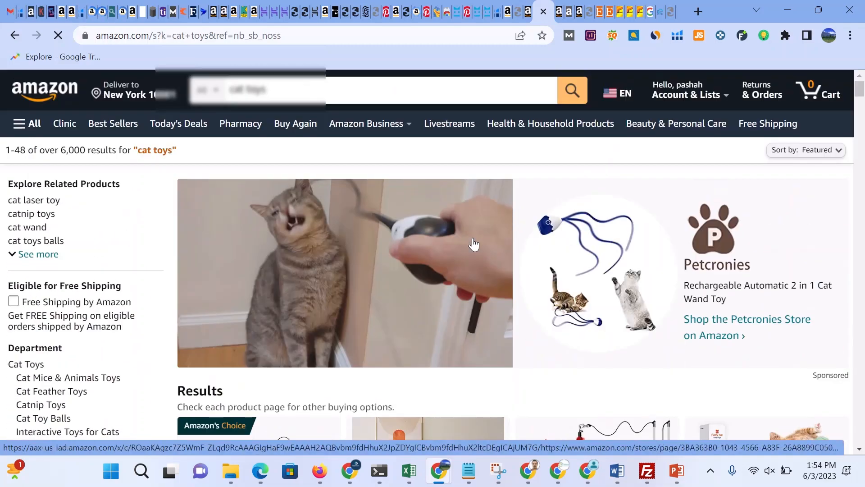
pyautogui.scroll(-8, 473, 244)
pyautogui.scroll(2, 394, 243)
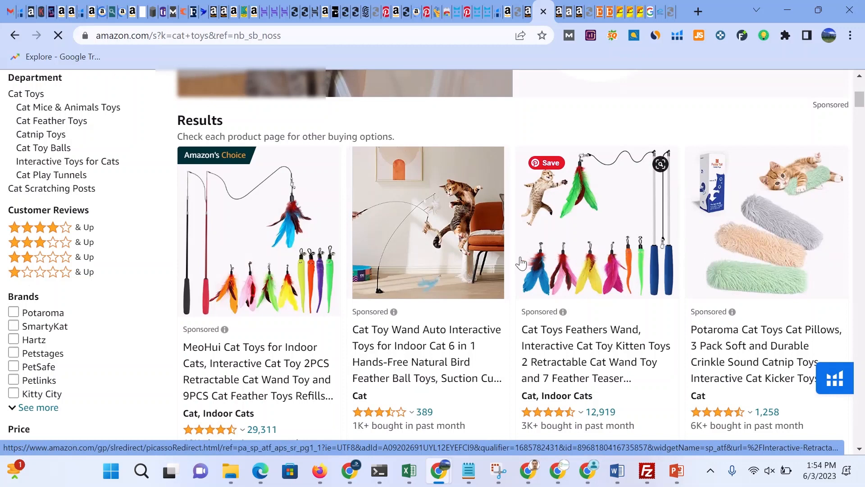
pyautogui.scroll(-1, 523, 260)
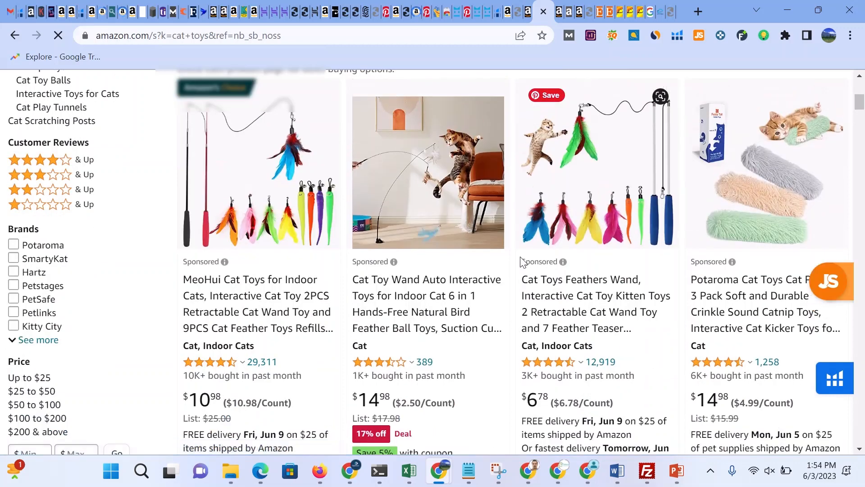
# Step: Open the Cat Toys Feathers Wand listing and select its ASIN in the product details
pyautogui.click(523, 262)
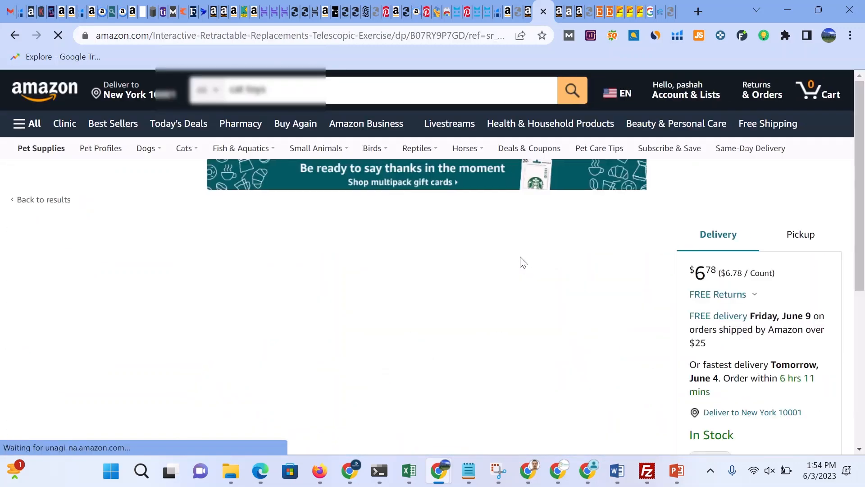
pyautogui.scroll(-5, 440, 275)
pyautogui.scroll(-16, 441, 274)
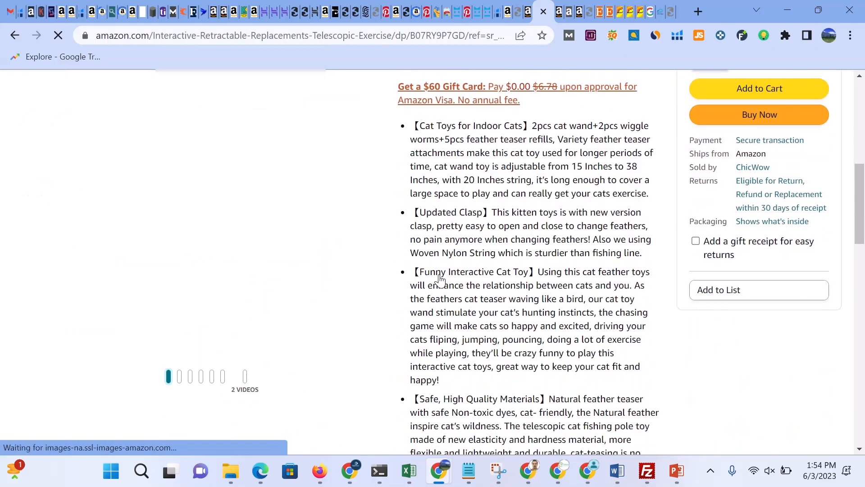
pyautogui.scroll(20, 443, 269)
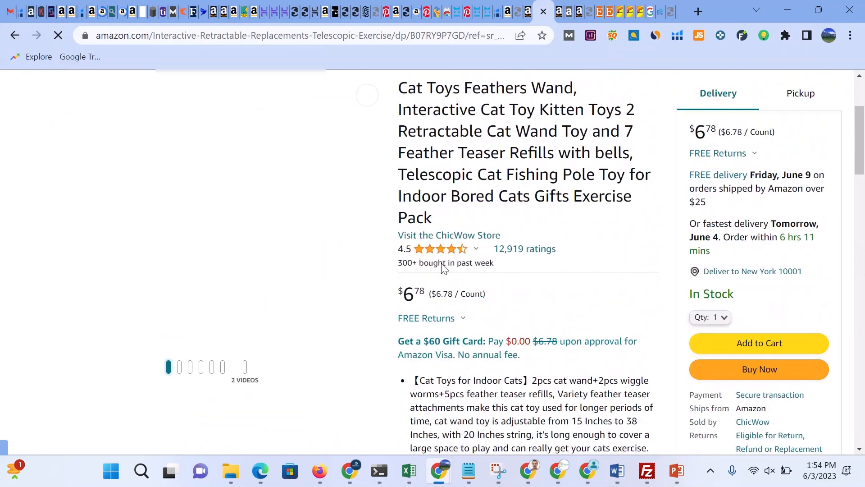
pyautogui.scroll(-6, 469, 298)
pyautogui.scroll(-20, 469, 298)
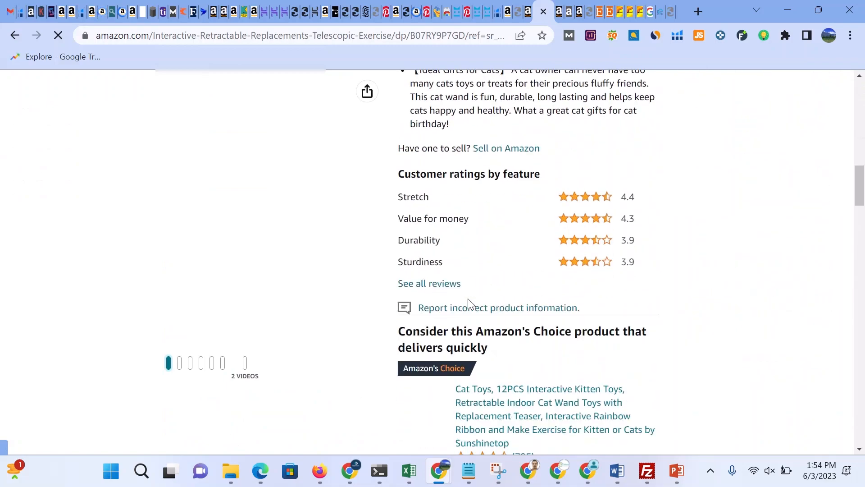
pyautogui.scroll(-20, 469, 306)
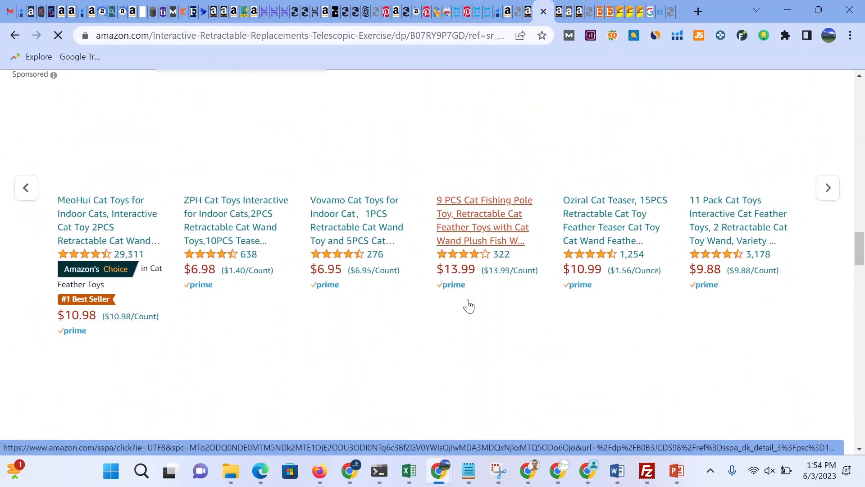
pyautogui.scroll(-10, 468, 306)
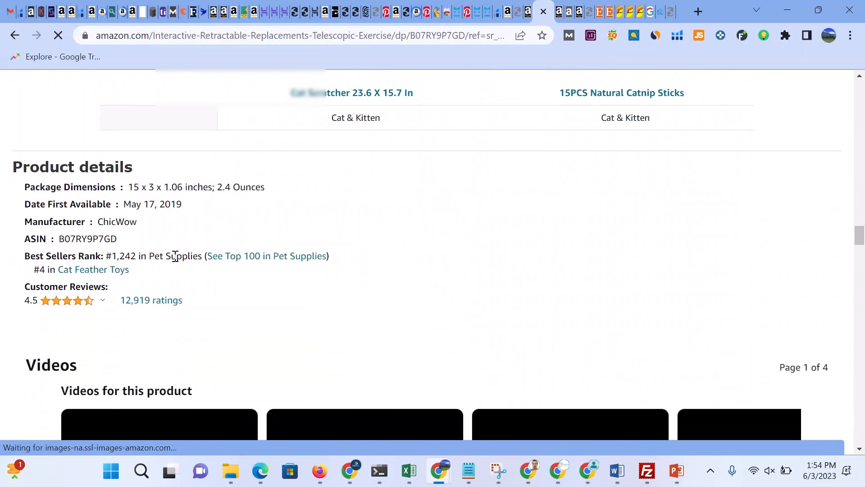
pyautogui.doubleClick(116, 242)
pyautogui.hotkey('ctrl', 'c')
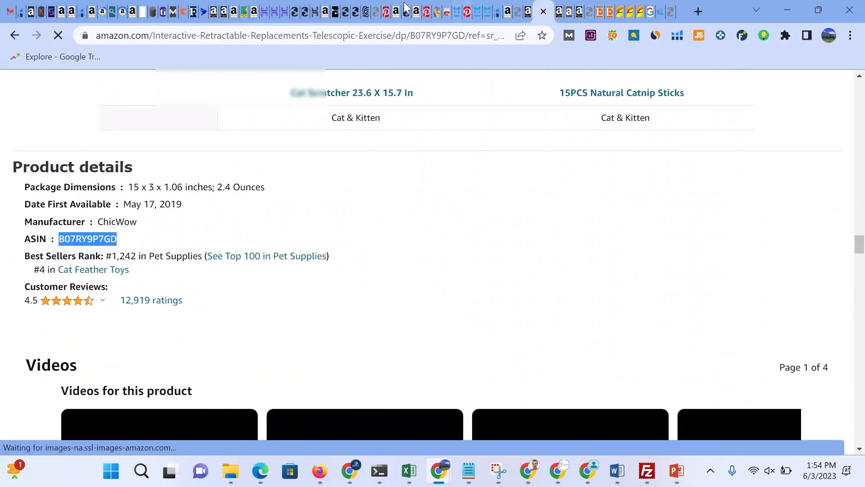
# Step: Paste the ASIN B07RY9P7GD into Cerebro and get its keywords
pyautogui.click(80, 11)
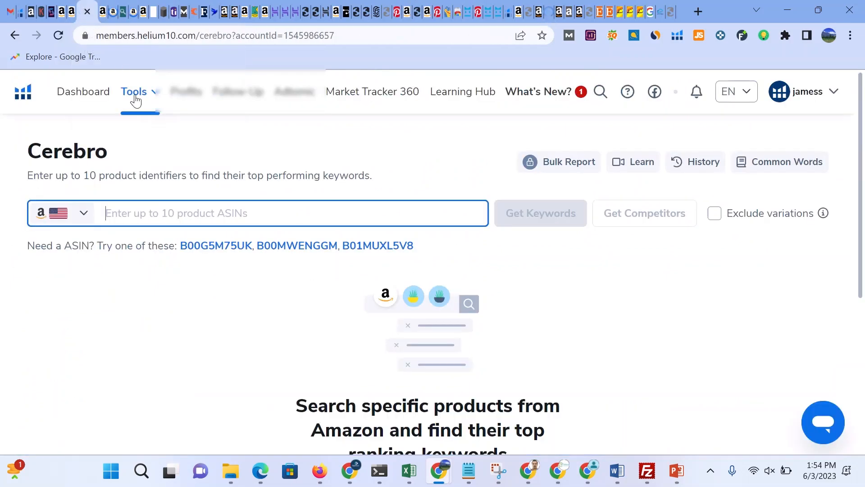
pyautogui.hotkey('ctrl', 'v')
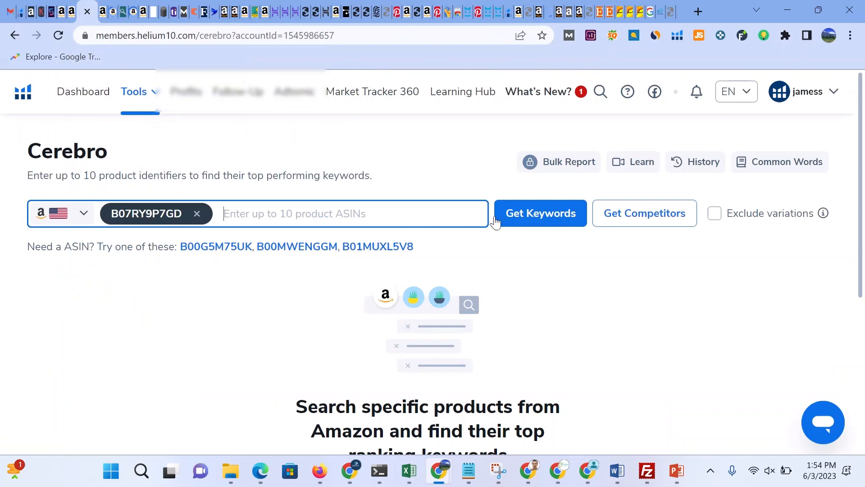
pyautogui.click(529, 215)
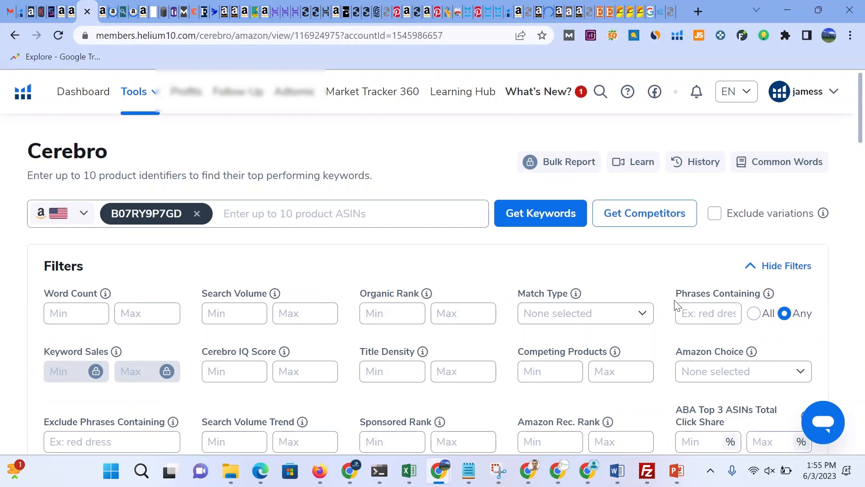
# Step: Export the Word Frequency list of the Cerebro results as a CSV file
pyautogui.scroll(-6, 855, 126)
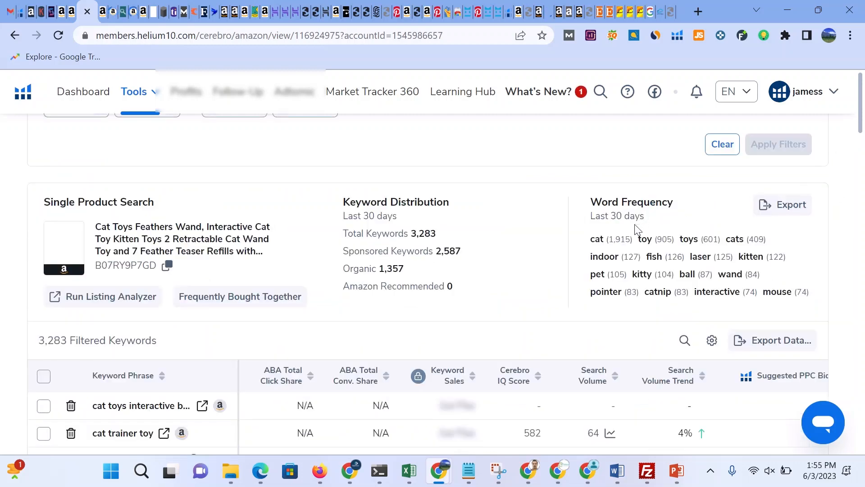
pyautogui.scroll(-3, 599, 245)
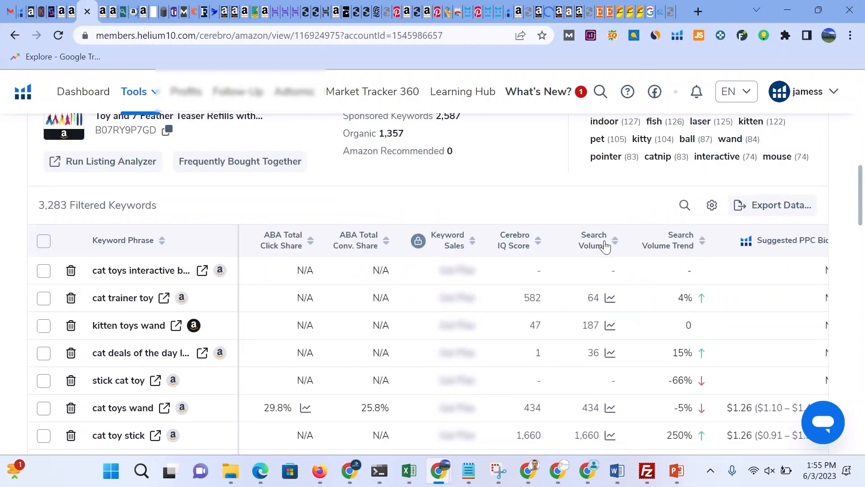
pyautogui.scroll(1, 653, 199)
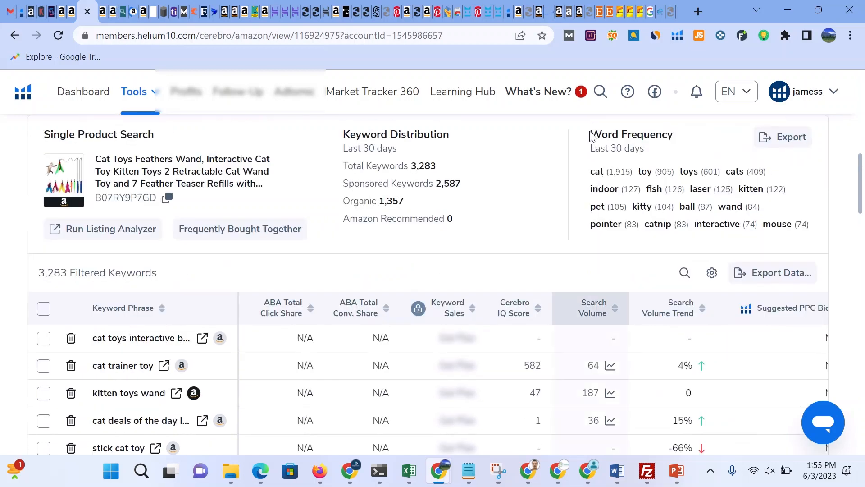
pyautogui.scroll(-1, 593, 173)
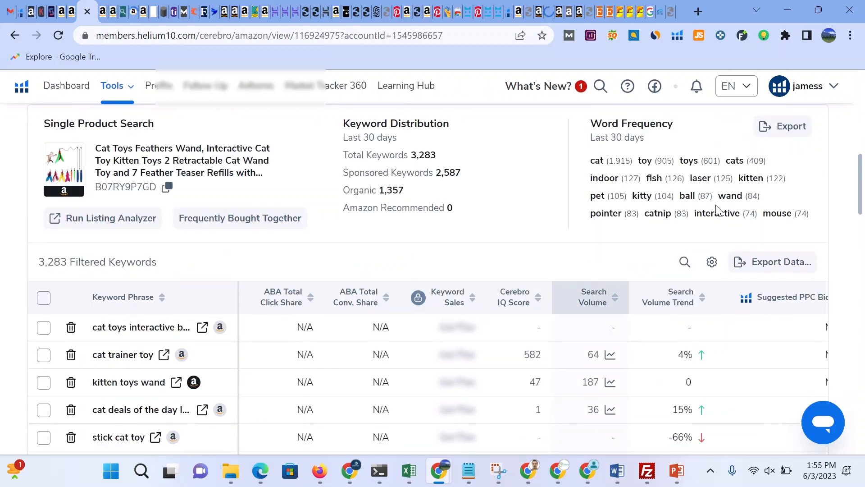
pyautogui.scroll(1, 780, 216)
pyautogui.moveTo(787, 194)
pyautogui.mouseDown()
pyautogui.moveTo(783, 123)
pyautogui.moveTo(792, 188)
pyautogui.moveTo(779, 202)
pyautogui.mouseUp()
pyautogui.click(779, 202)
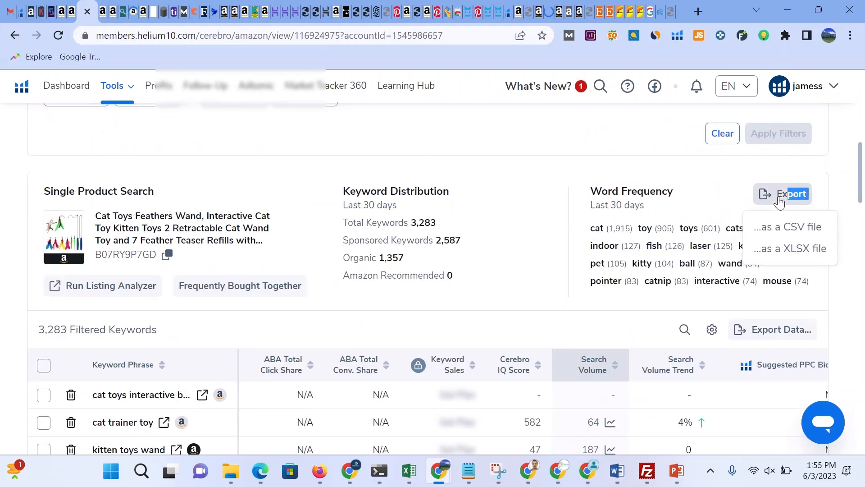
pyautogui.click(782, 228)
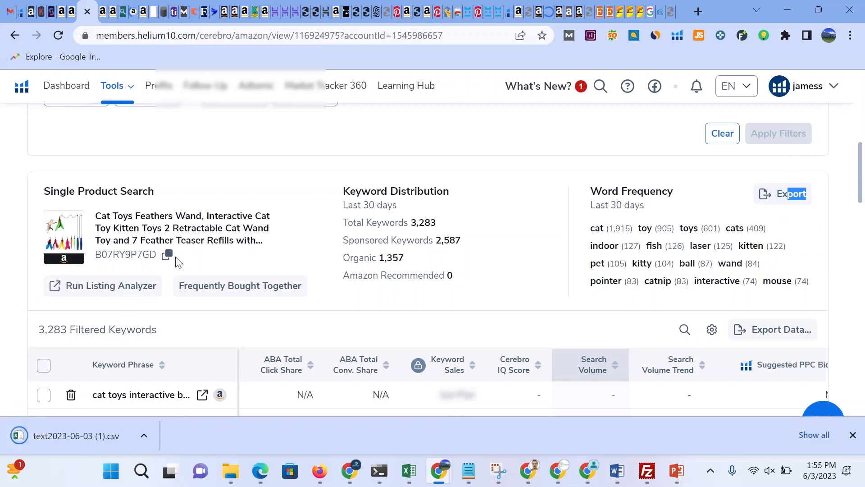
pyautogui.scroll(-4, 144, 379)
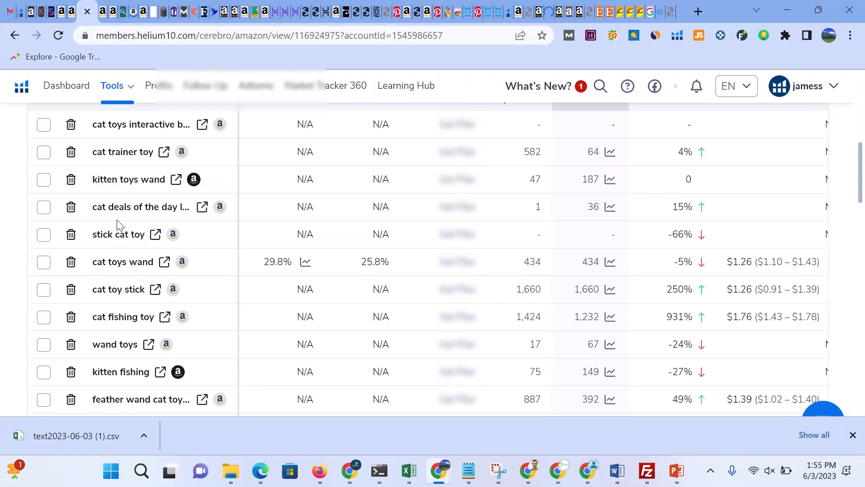
pyautogui.scroll(-3, 119, 224)
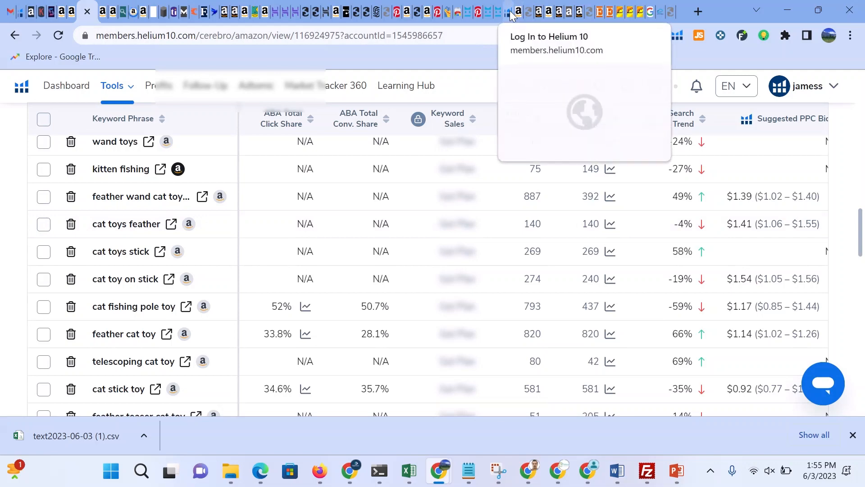
# Step: Export the Cerebro Word Frequency list once more as a CSV file
pyautogui.scroll(7, 680, 167)
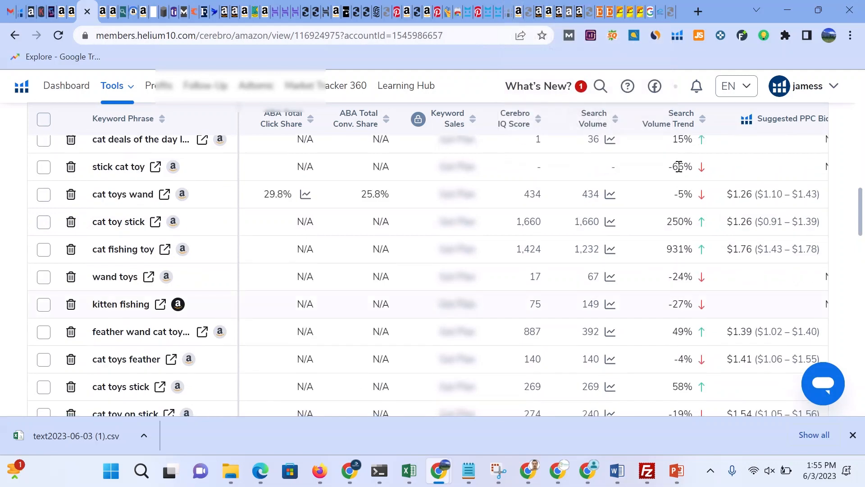
pyautogui.scroll(1, 750, 206)
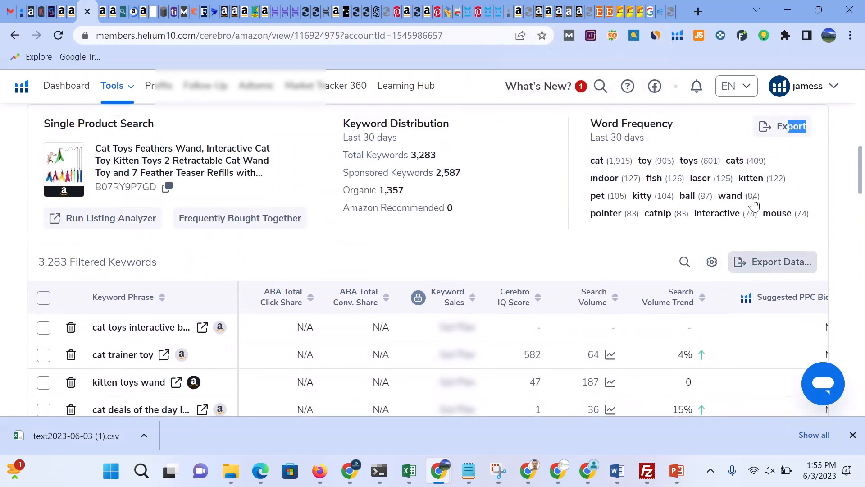
pyautogui.click(783, 130)
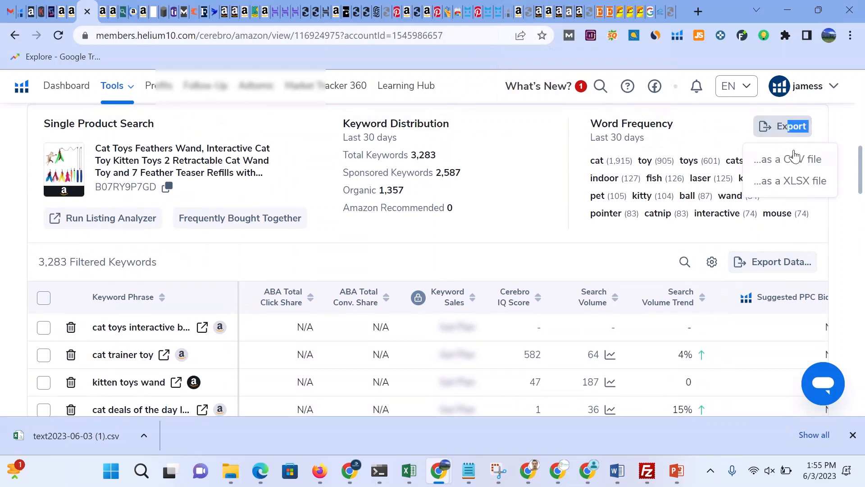
pyautogui.click(777, 161)
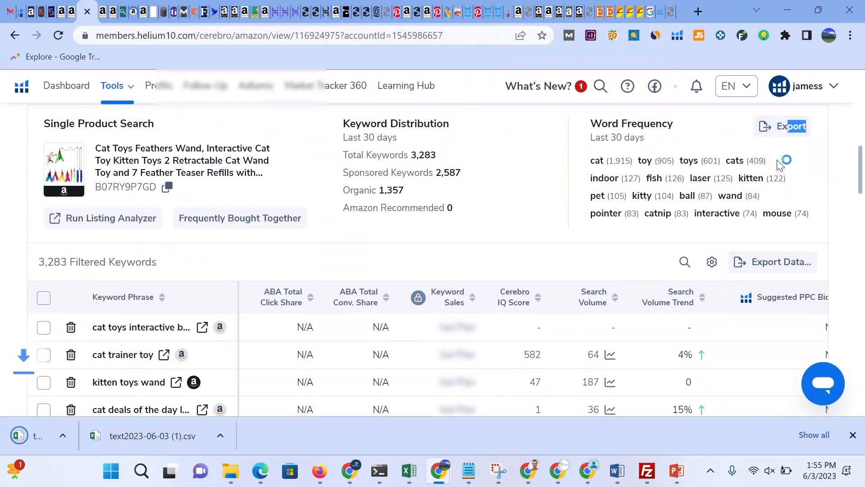
# Step: Open the downloaded word frequency CSV and review its words, selecting Word cells A55 to A64
pyautogui.click(121, 436)
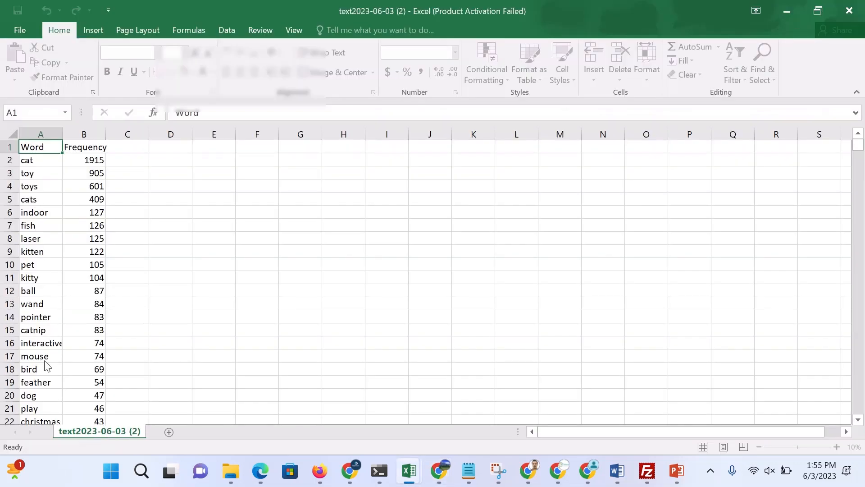
pyautogui.scroll(-15, 30, 199)
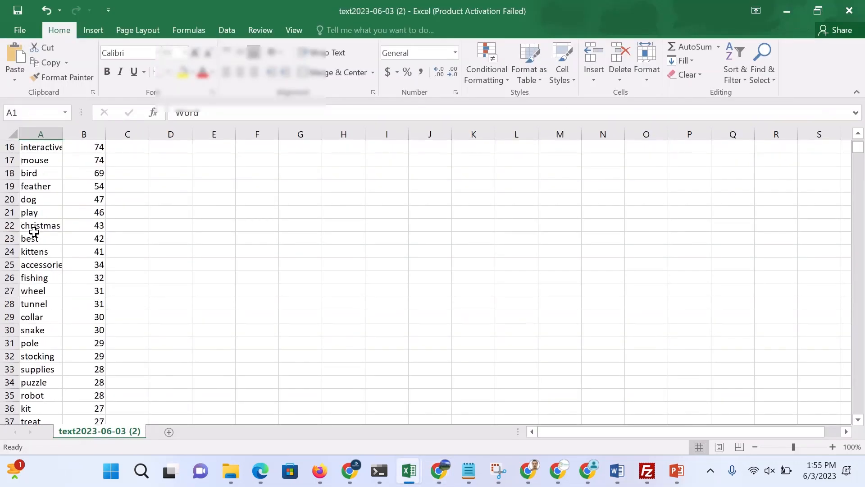
pyautogui.moveTo(33, 269); pyautogui.dragTo(50, 382)
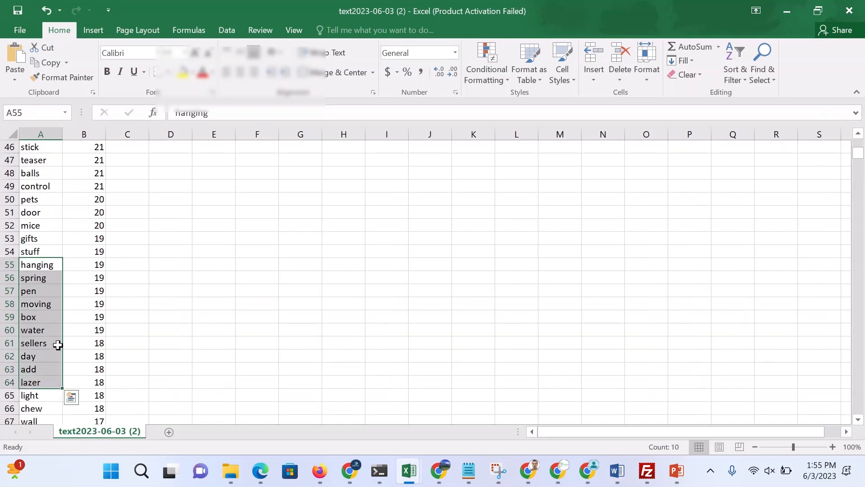
pyautogui.click(788, 10)
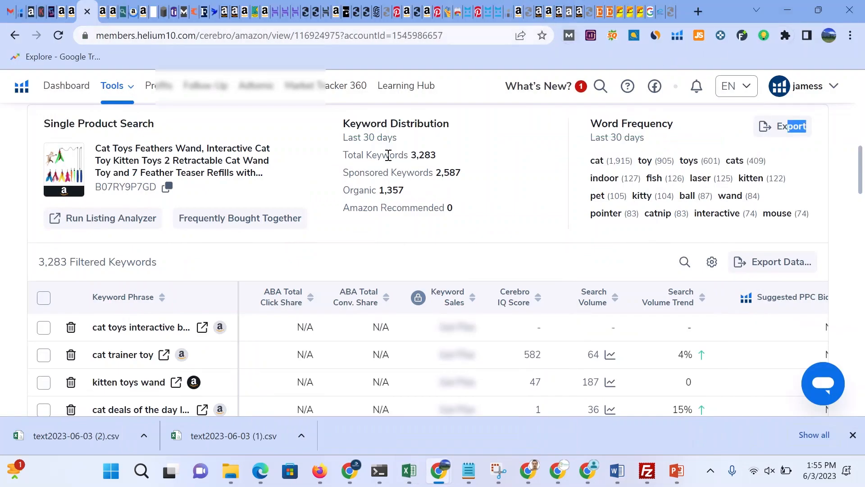
# Step: Return to the Seller Central listing draft and open its Images section
pyautogui.scroll(2, 389, 156)
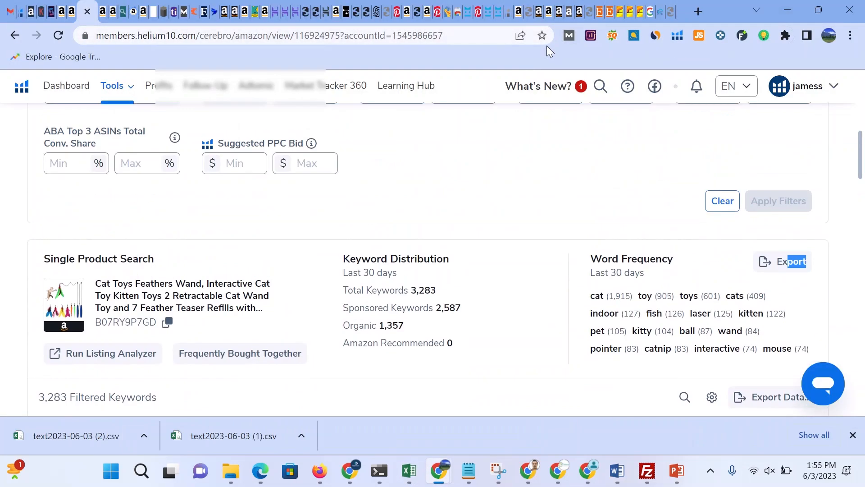
pyautogui.click(538, 13)
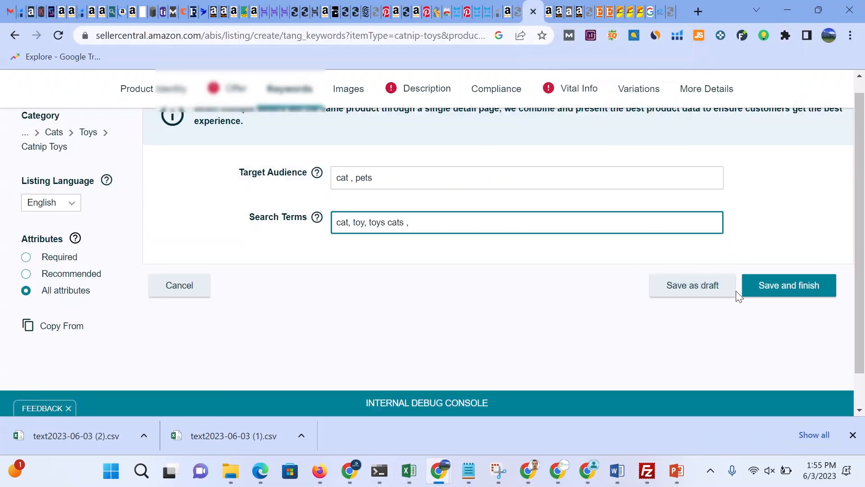
pyautogui.scroll(1, 747, 295)
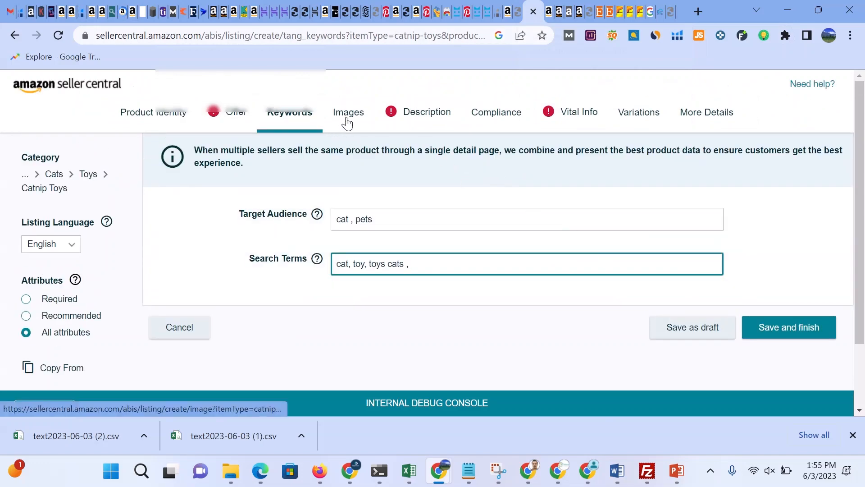
pyautogui.click(349, 119)
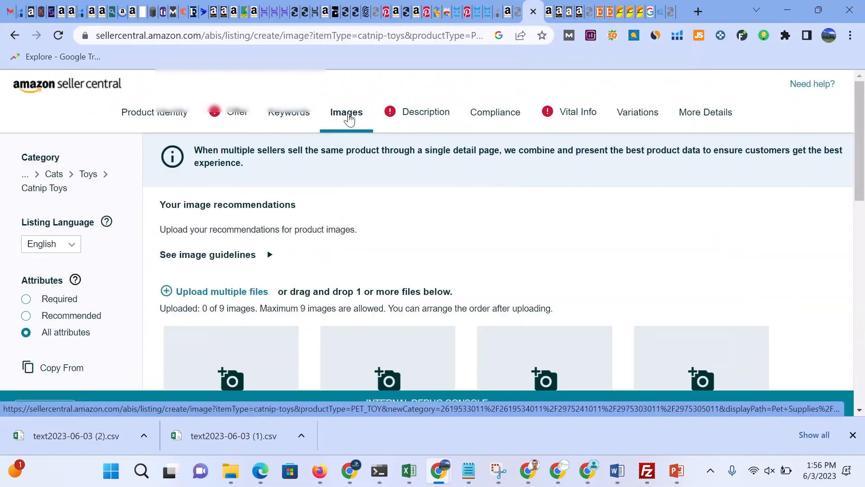
# Step: Examine the image upload slots on the Images page, including the MAIN slot
pyautogui.scroll(-2, 442, 189)
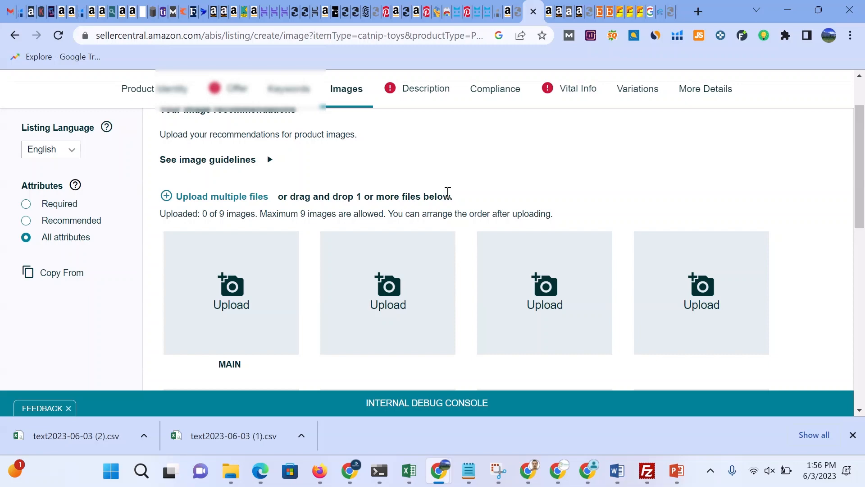
pyautogui.scroll(-6, 573, 203)
pyautogui.scroll(2, 570, 207)
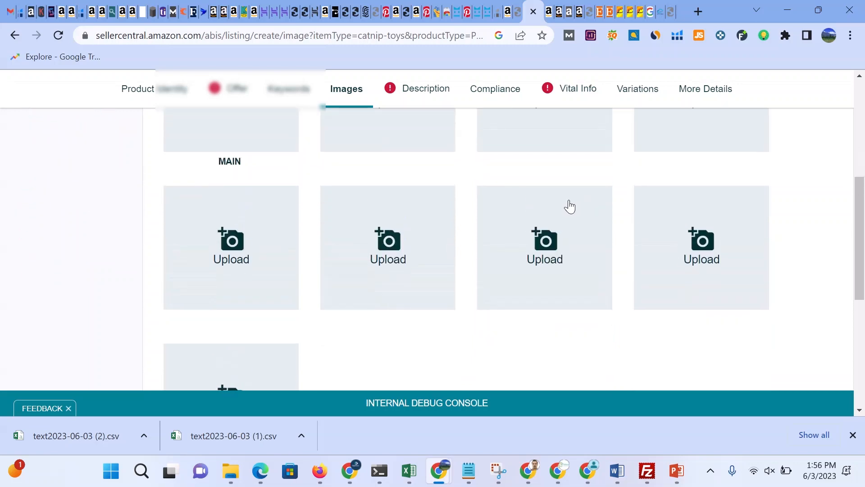
pyautogui.scroll(4, 568, 203)
pyautogui.scroll(-2, 561, 190)
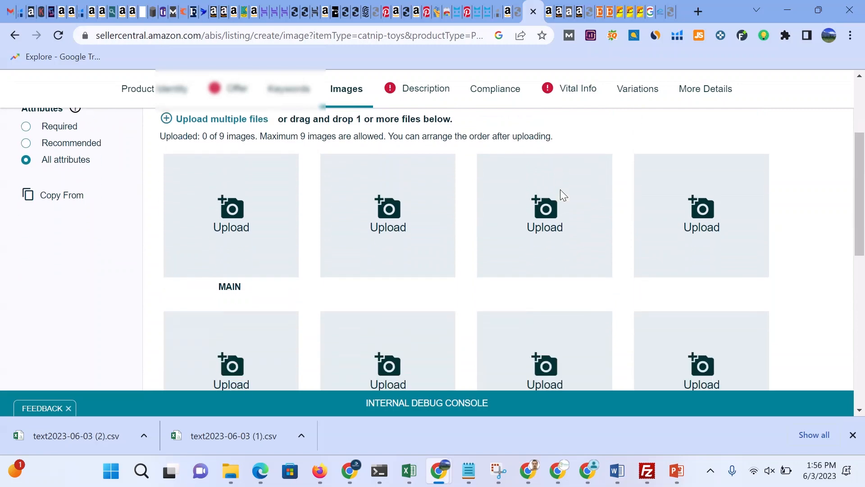
pyautogui.scroll(-4, 561, 190)
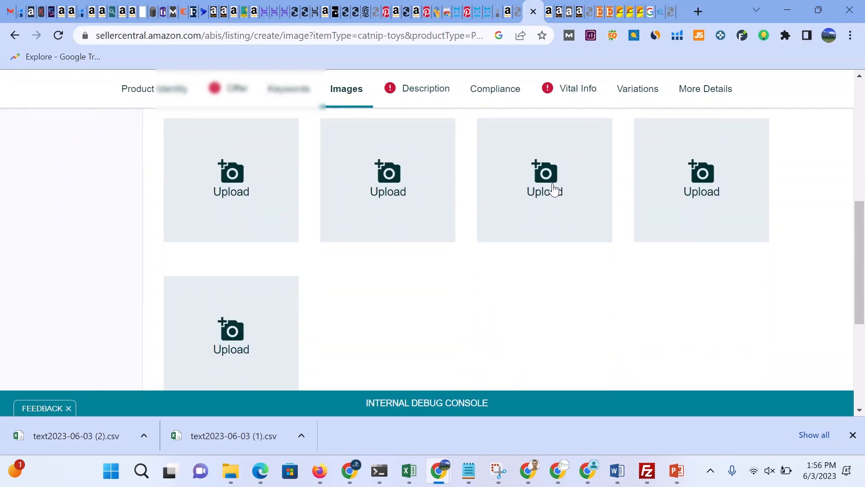
pyautogui.scroll(3, 544, 194)
pyautogui.scroll(2, 387, 198)
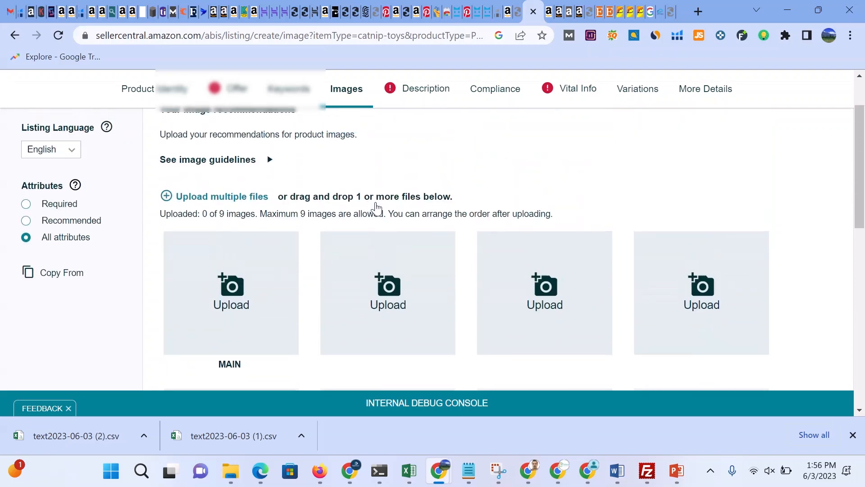
pyautogui.scroll(2, 375, 245)
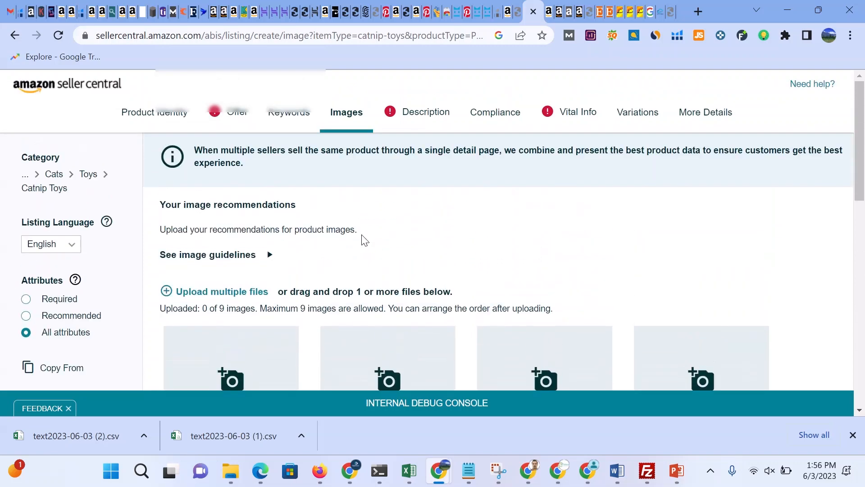
pyautogui.scroll(-2, 365, 240)
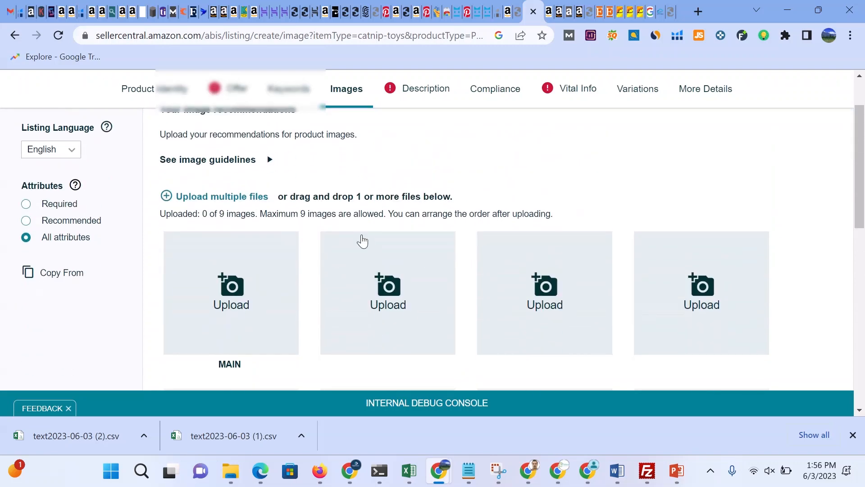
pyautogui.click(235, 288)
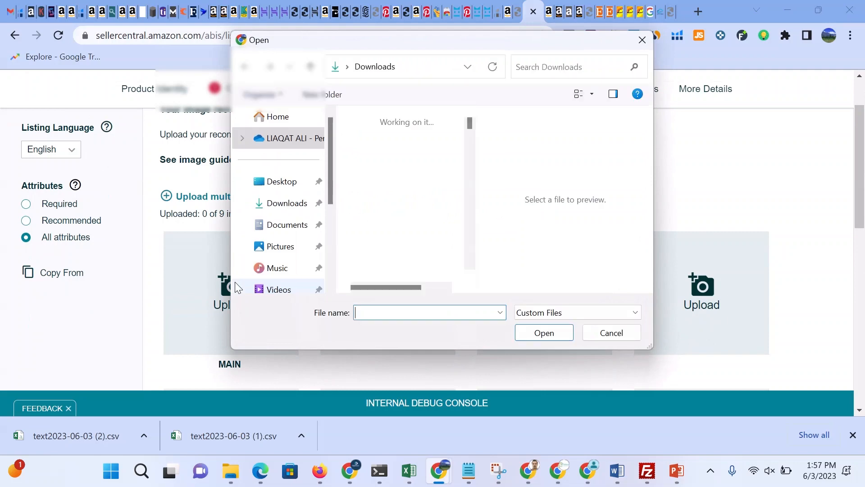
pyautogui.scroll(-3, 420, 184)
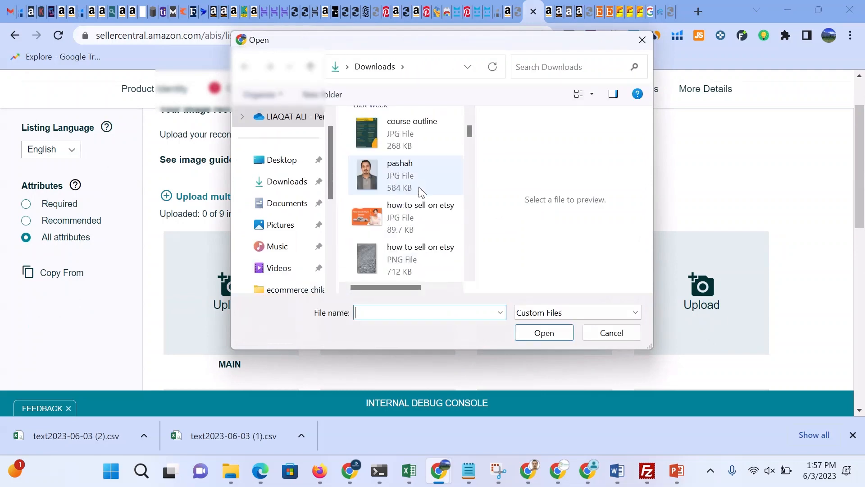
pyautogui.scroll(-3, 420, 191)
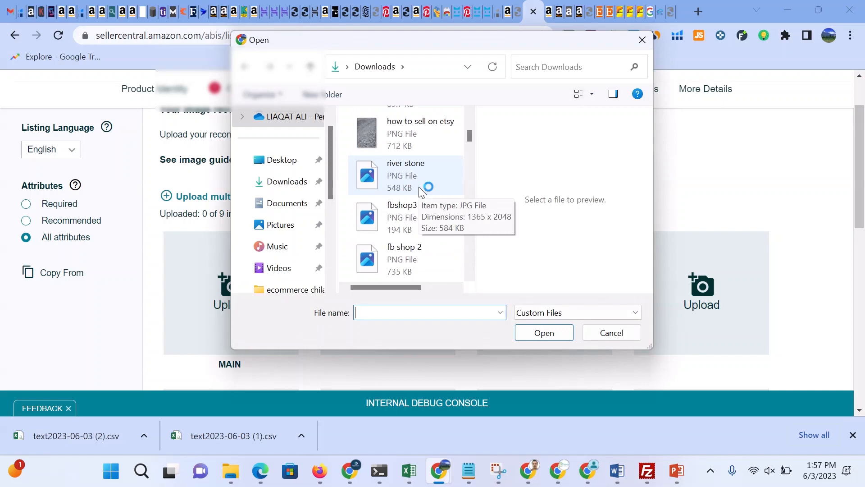
pyautogui.scroll(-3, 420, 190)
pyautogui.scroll(-3, 423, 201)
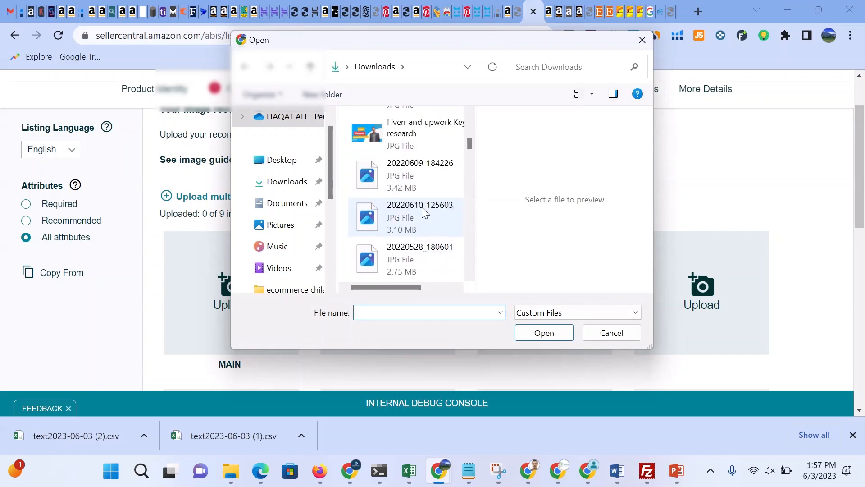
pyautogui.scroll(-3, 423, 212)
pyautogui.scroll(3, 423, 211)
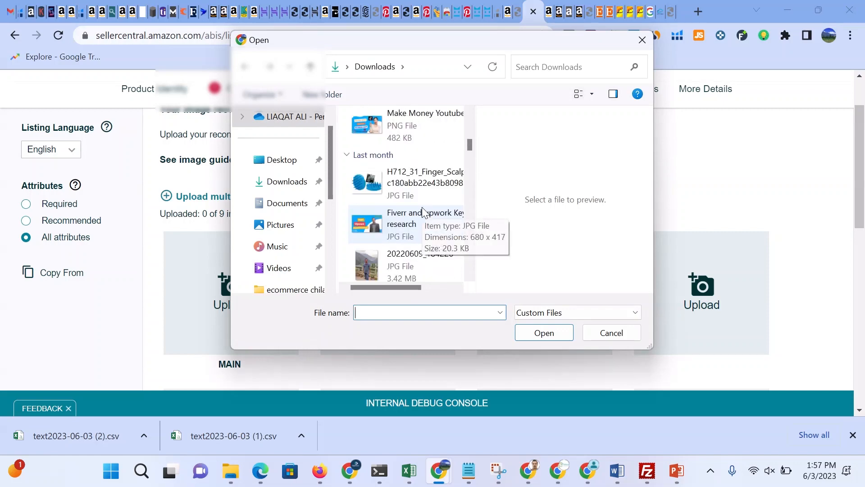
pyautogui.scroll(-6, 424, 211)
pyautogui.scroll(-3, 424, 211)
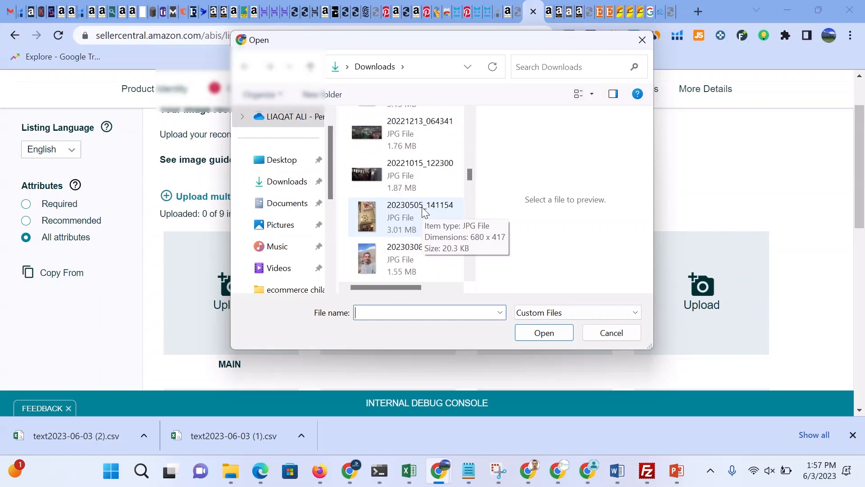
pyautogui.scroll(2, 424, 213)
pyautogui.scroll(-1, 425, 213)
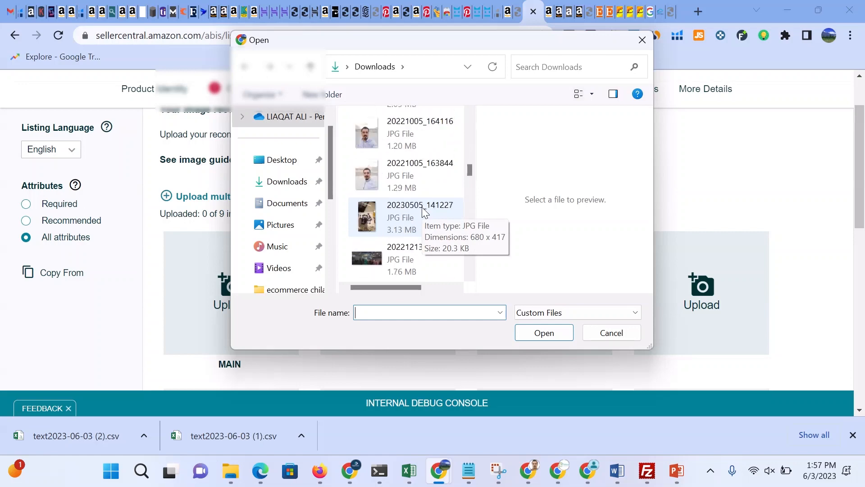
pyautogui.scroll(-3, 425, 211)
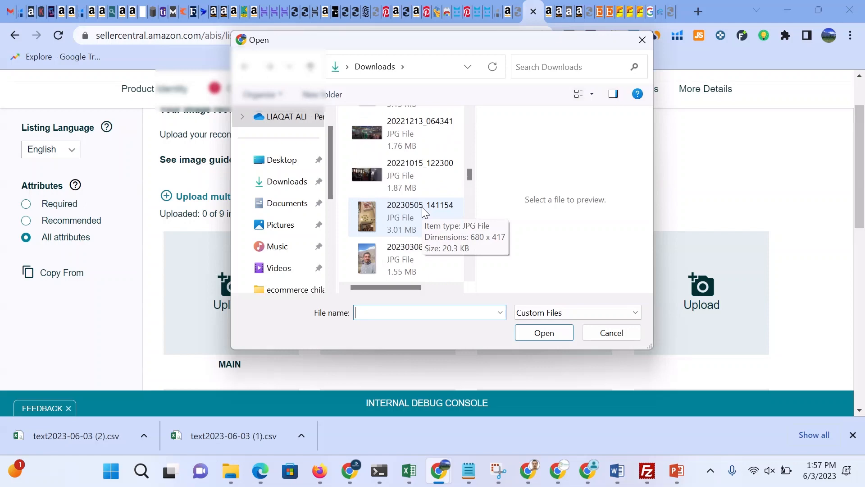
pyautogui.click(424, 211)
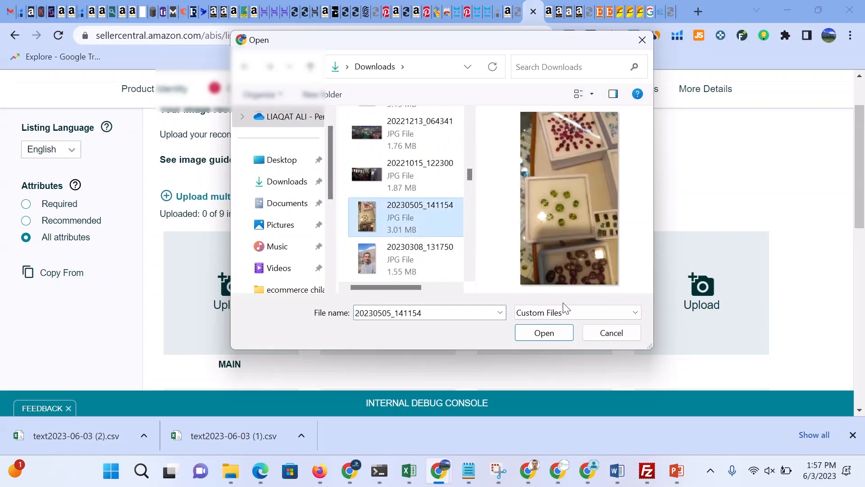
pyautogui.scroll(1, 434, 237)
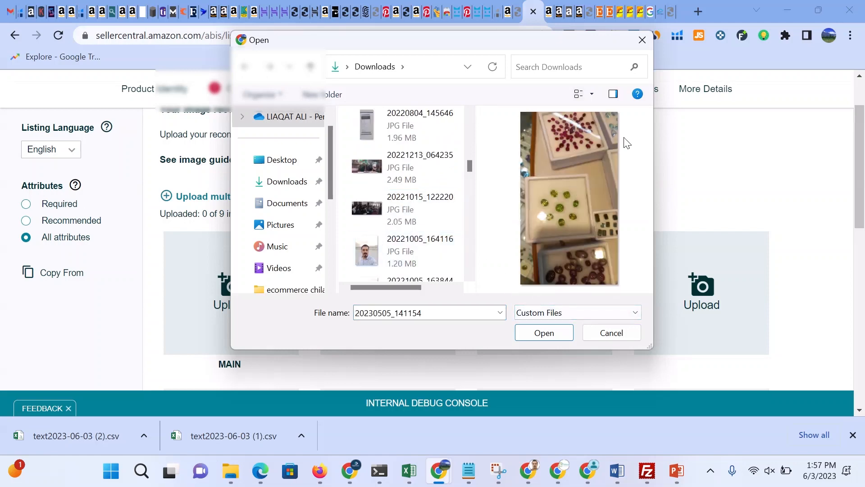
pyautogui.click(642, 40)
# Step: Switch to the competitor's Amazon product page and review its images and description
pyautogui.scroll(-3, 397, 302)
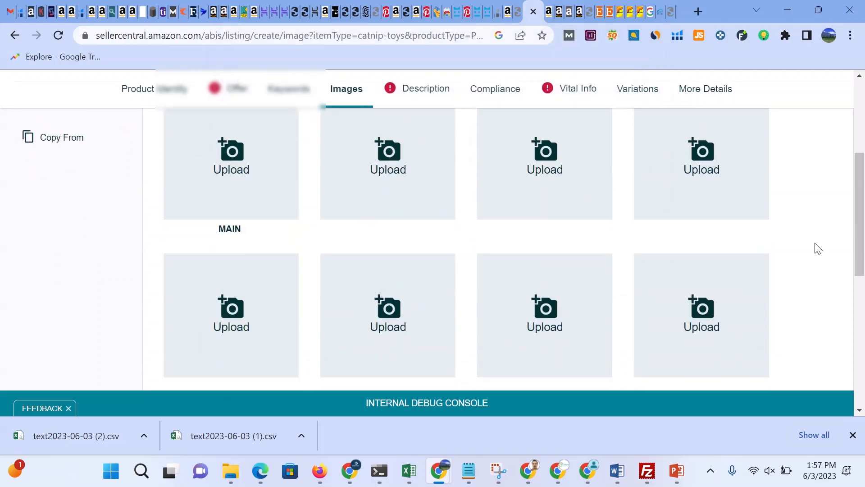
pyautogui.scroll(-3, 439, 300)
pyautogui.scroll(-2, 440, 298)
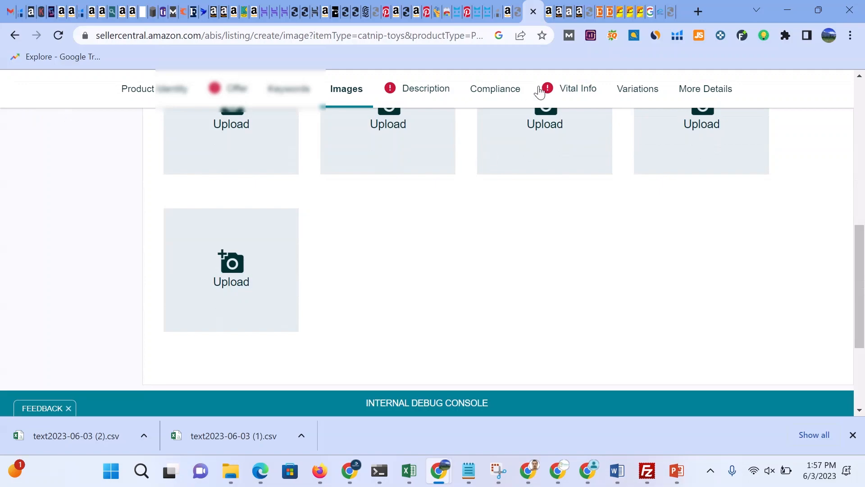
pyautogui.click(549, 10)
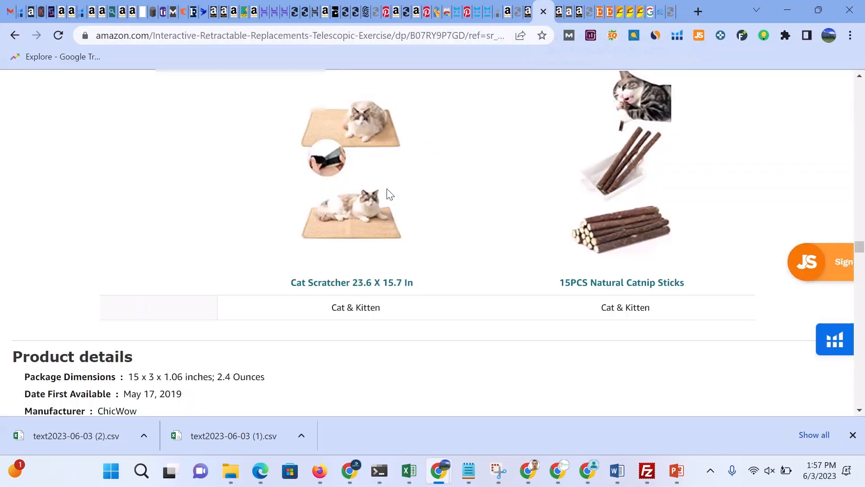
pyautogui.scroll(20, 366, 233)
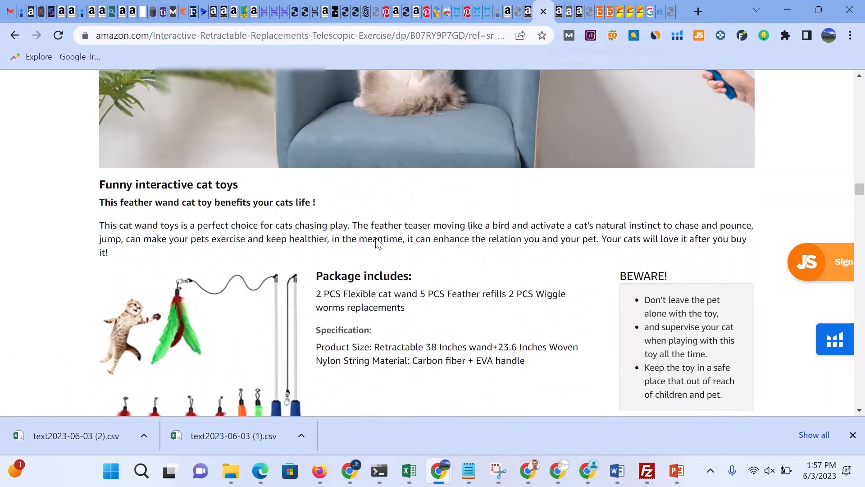
pyautogui.scroll(10, 257, 197)
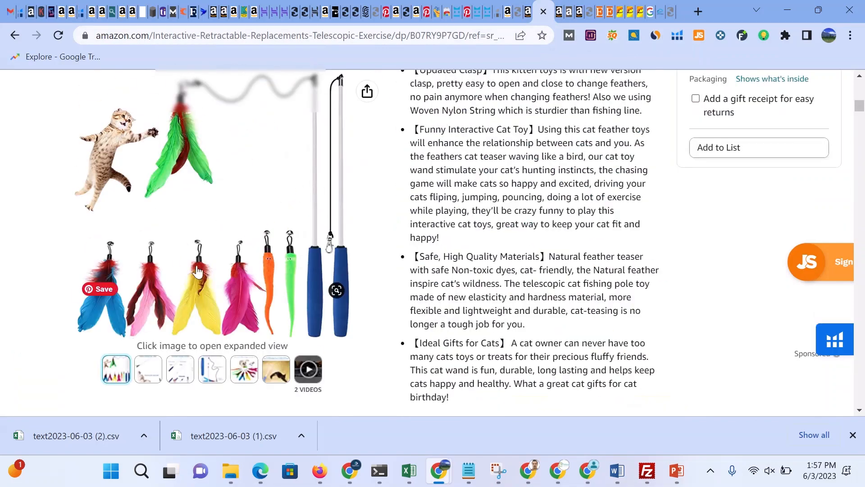
pyautogui.scroll(5, 149, 371)
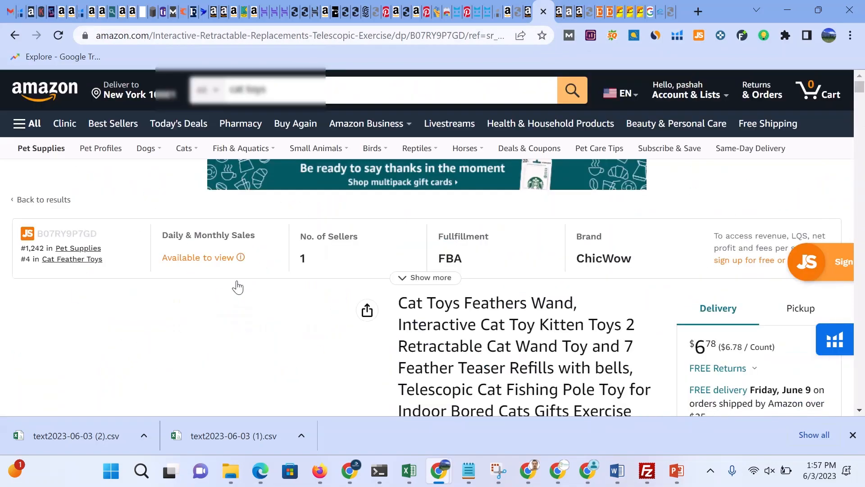
# Step: Browse the competitor's product image thumbnails and scroll through its listing
pyautogui.scroll(-3, 236, 287)
pyautogui.scroll(-2, 238, 292)
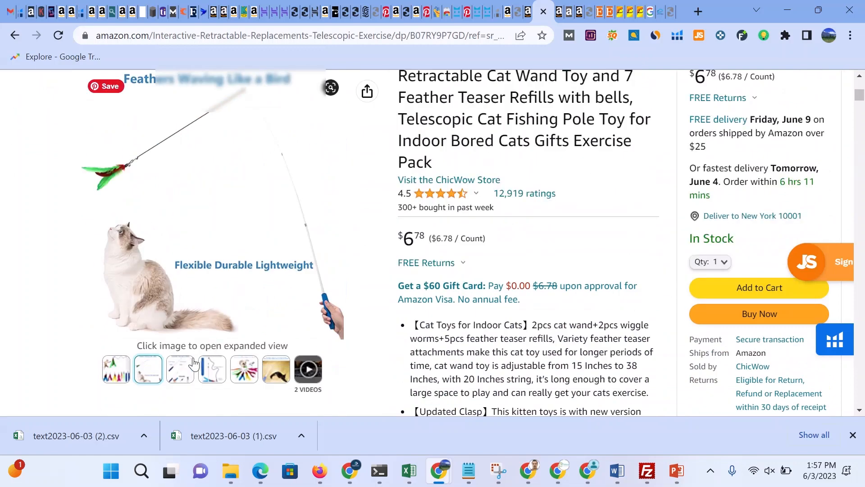
pyautogui.moveTo(121, 372)
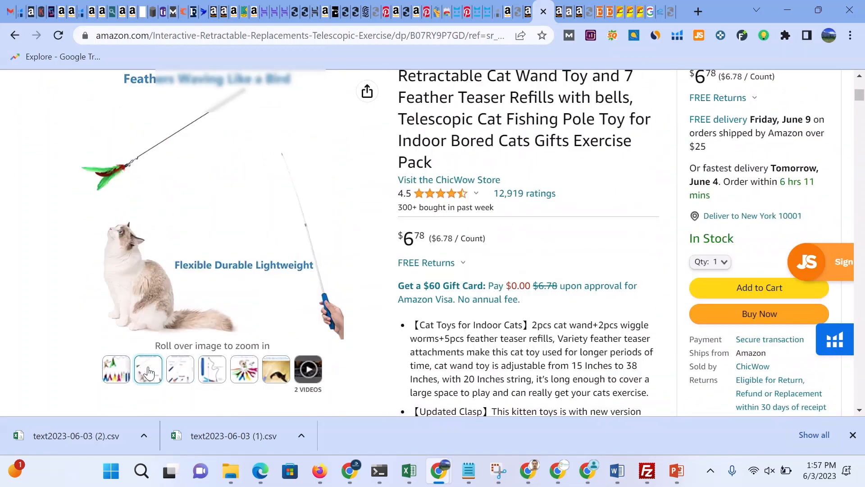
pyautogui.moveTo(222, 370)
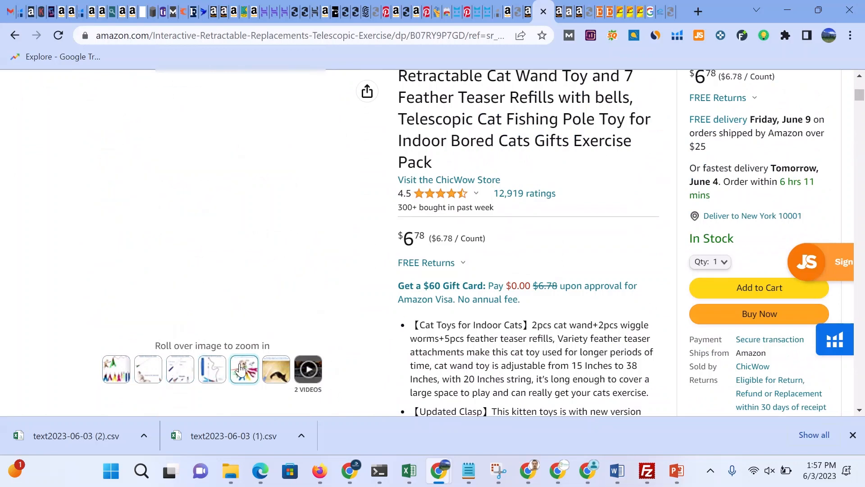
pyautogui.moveTo(278, 370)
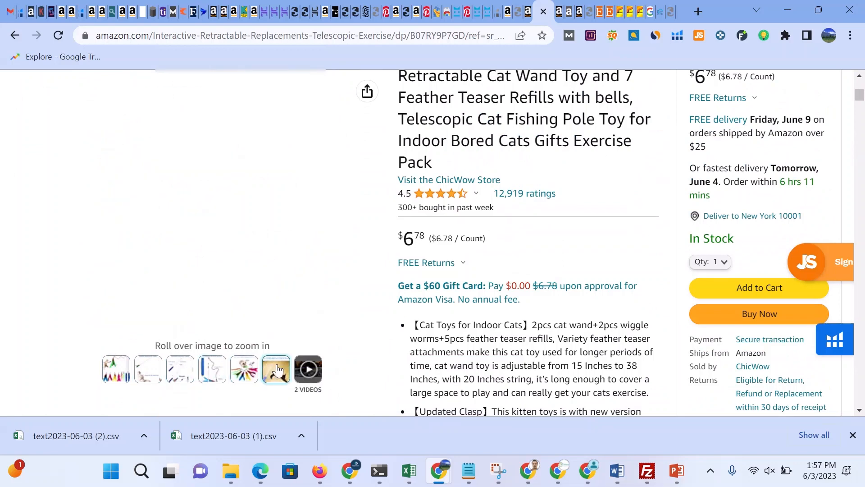
pyautogui.scroll(5, 299, 337)
pyautogui.scroll(-3, 301, 337)
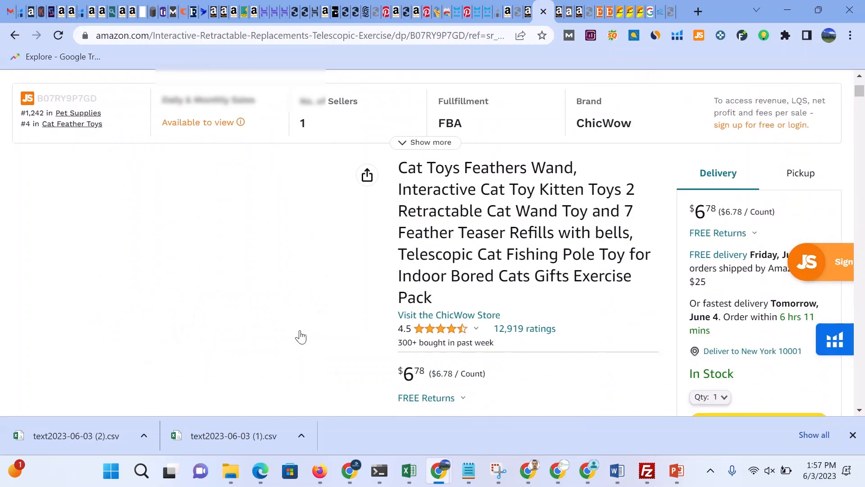
pyautogui.scroll(-4, 301, 337)
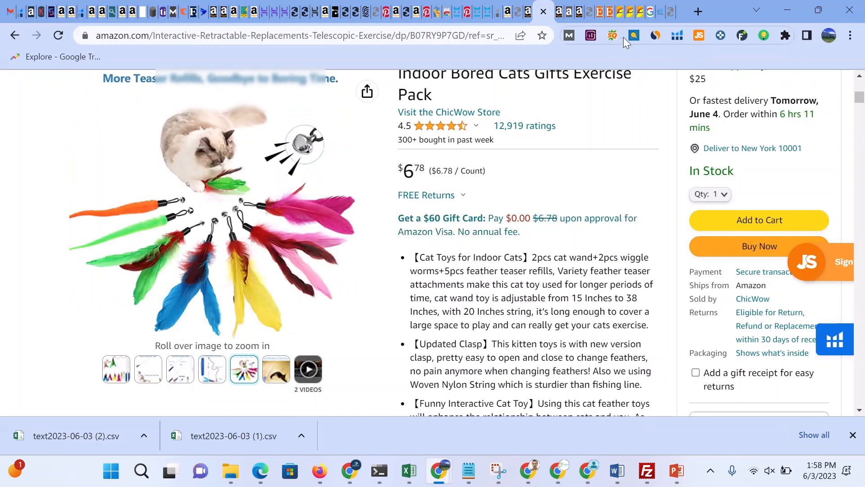
# Step: Return to the Seller Central listing draft and open its Description section
pyautogui.click(531, 13)
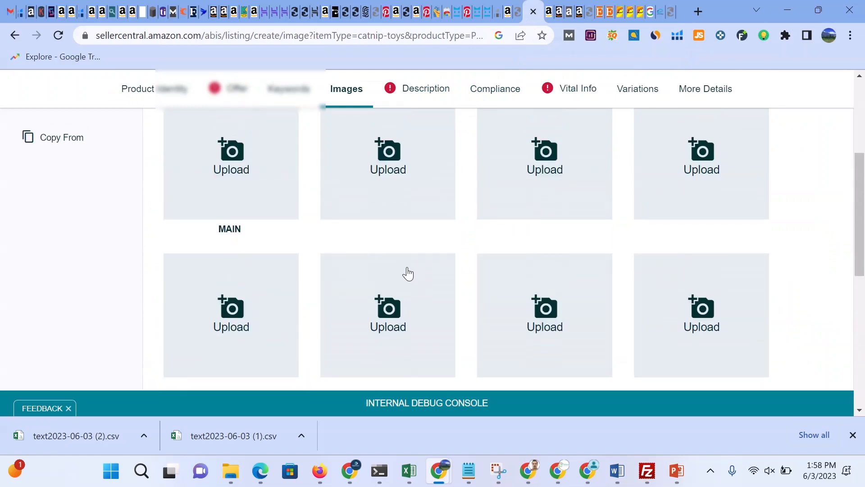
pyautogui.scroll(-3, 408, 273)
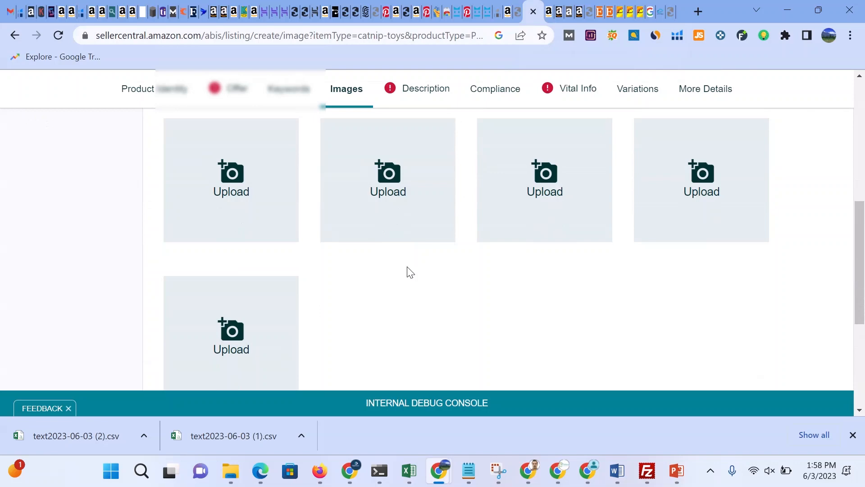
pyautogui.scroll(8, 410, 273)
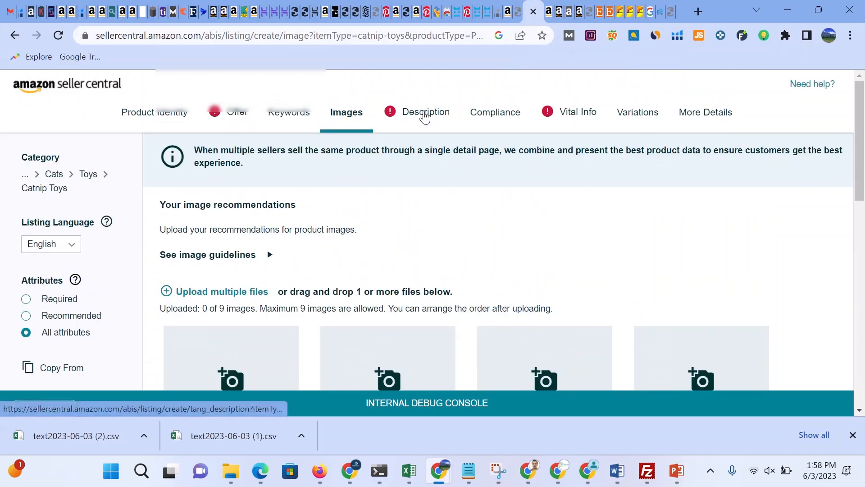
pyautogui.click(425, 116)
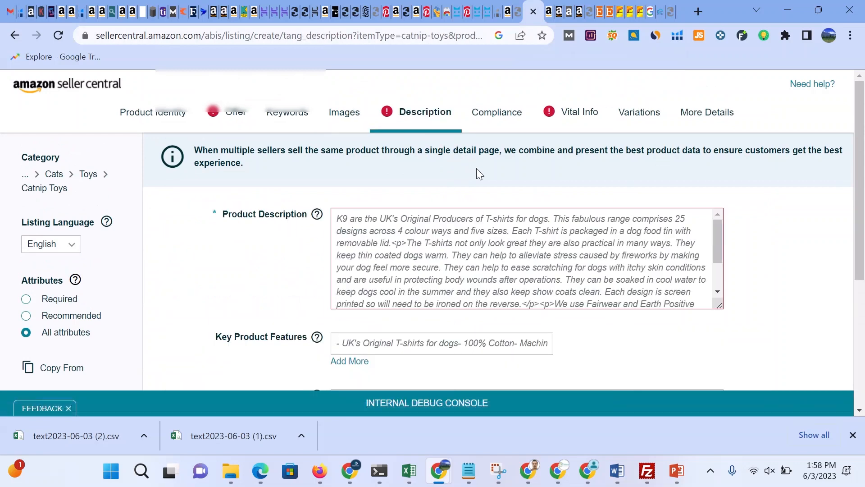
# Step: Read through the sample text in the Product Description field
pyautogui.click(363, 219)
pyautogui.scroll(-2, 477, 278)
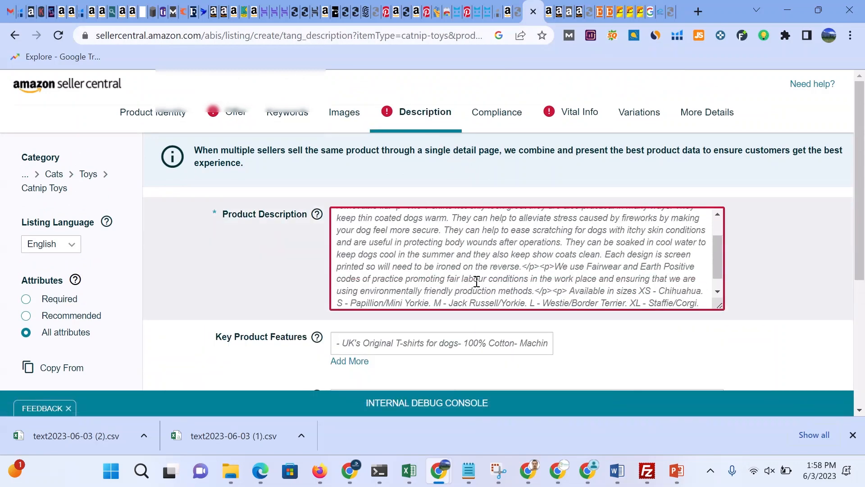
pyautogui.scroll(-4, 476, 282)
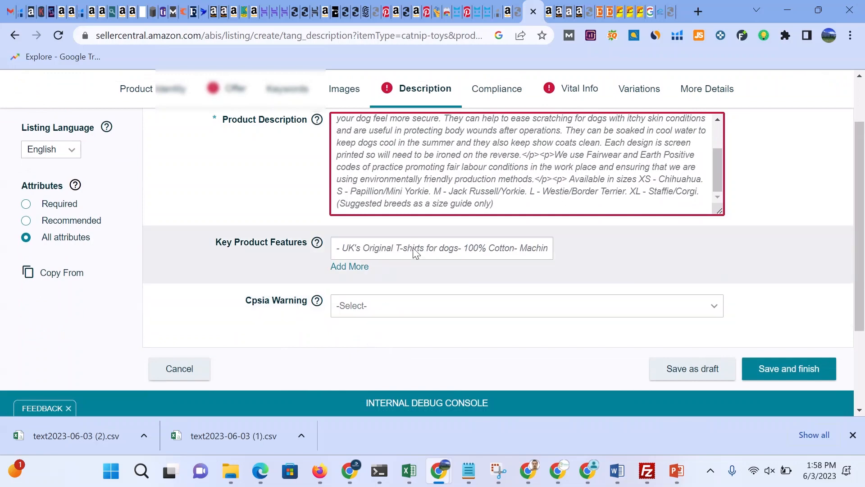
pyautogui.scroll(2, 369, 315)
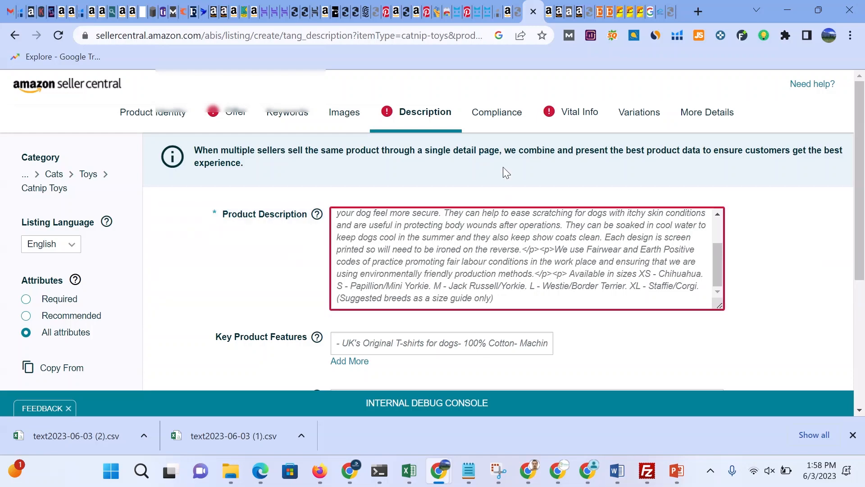
pyautogui.click(364, 11)
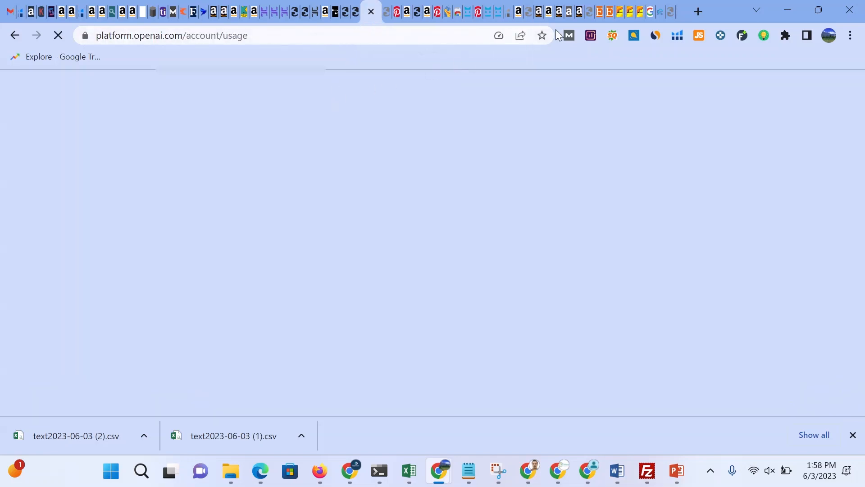
pyautogui.click(548, 12)
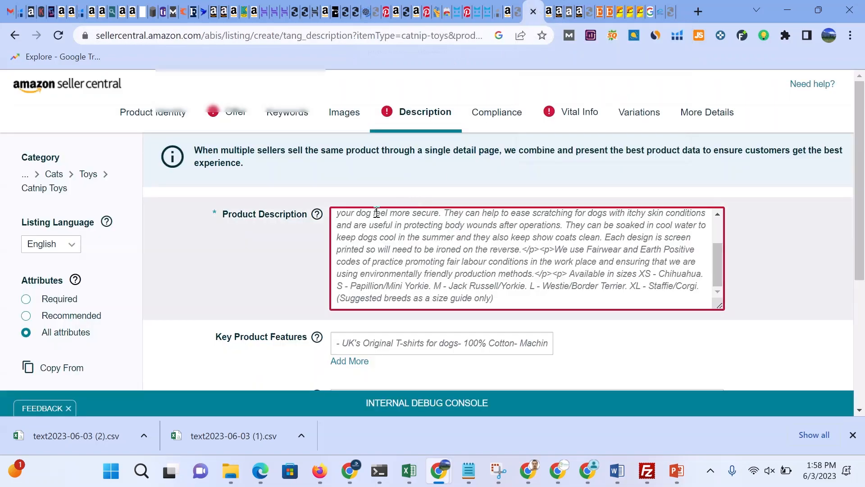
# Step: Replace the Product Description contents with the placeholder text djskdshdkjh
pyautogui.hotkey('ctrl', 'a')
pyautogui.write('cfddf')
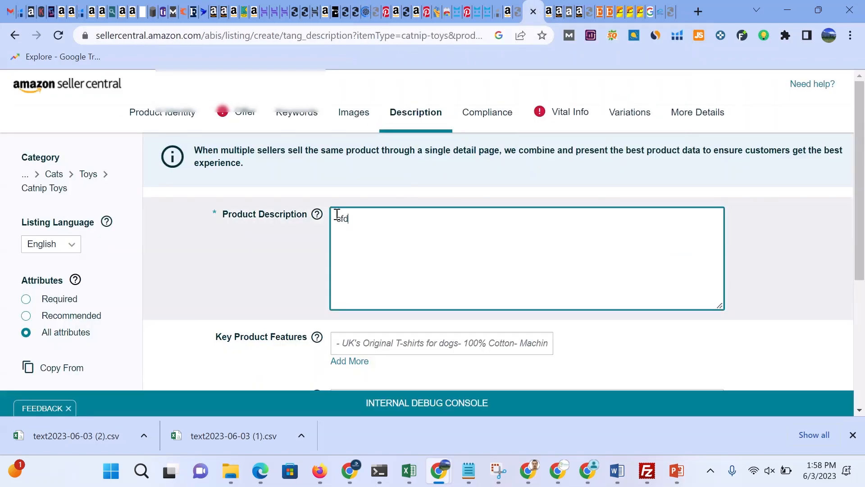
pyautogui.hotkey('ctrl', 'a')
pyautogui.press('BackSpace')
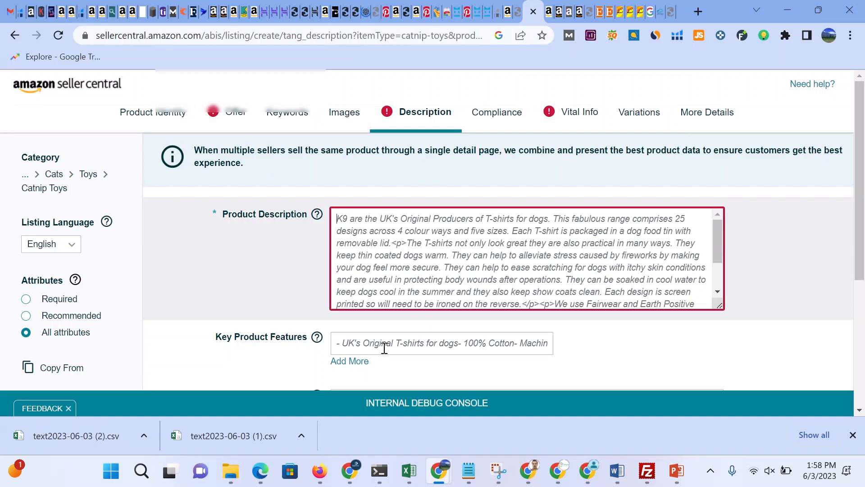
pyautogui.write('djskdshdkjh')
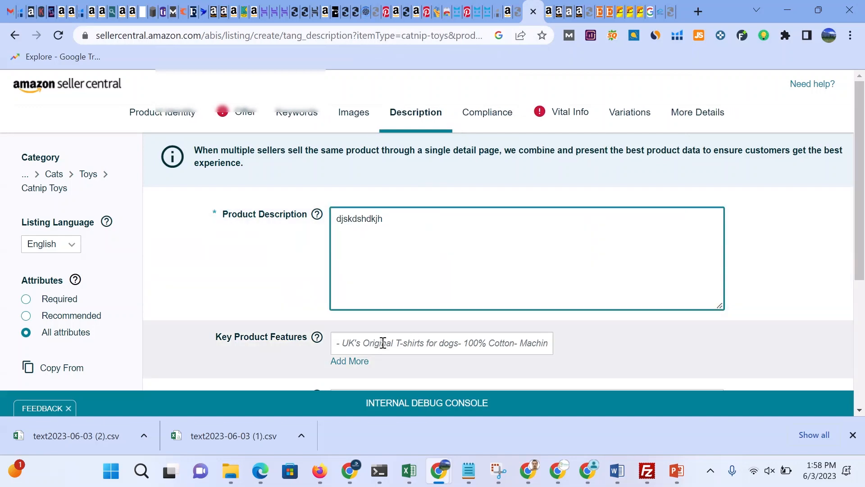
# Step: Add six more Key Product Features entry fields
pyautogui.click(383, 344)
pyautogui.scroll(-2, 431, 344)
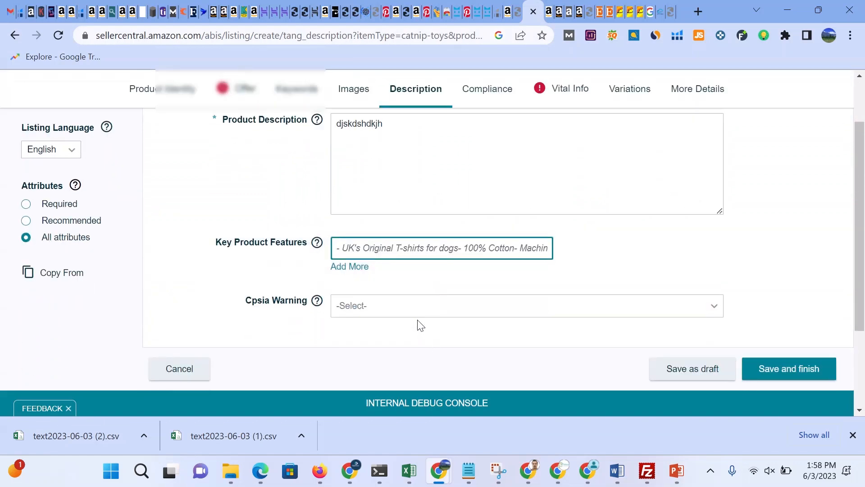
pyautogui.click(354, 270)
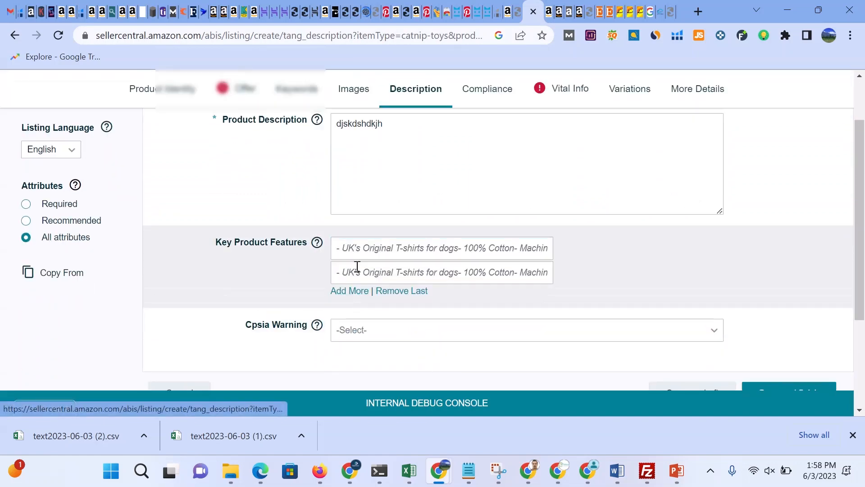
pyautogui.click(355, 290)
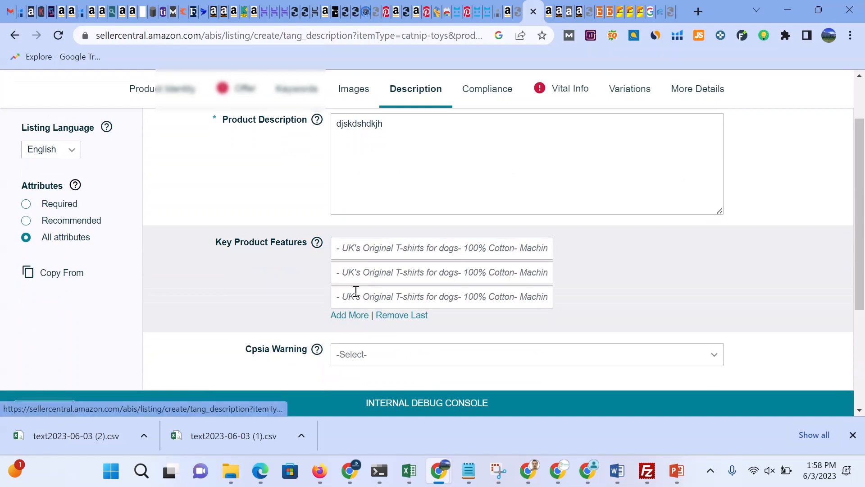
pyautogui.click(355, 317)
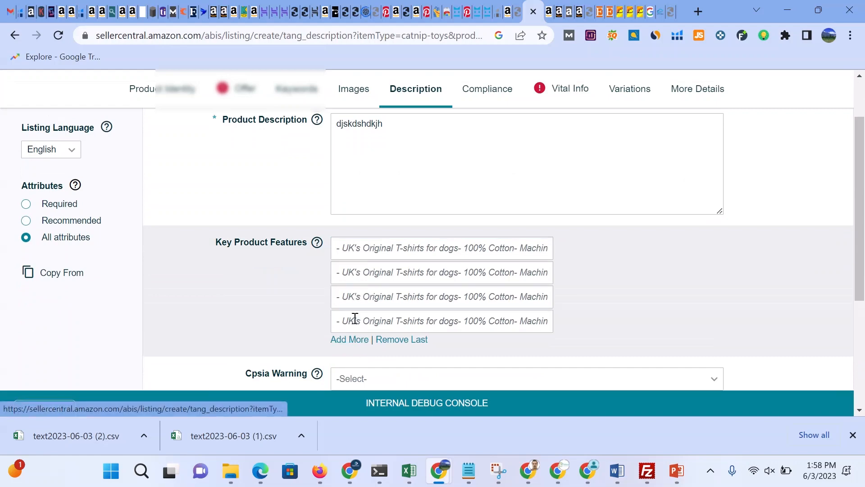
pyautogui.click(355, 342)
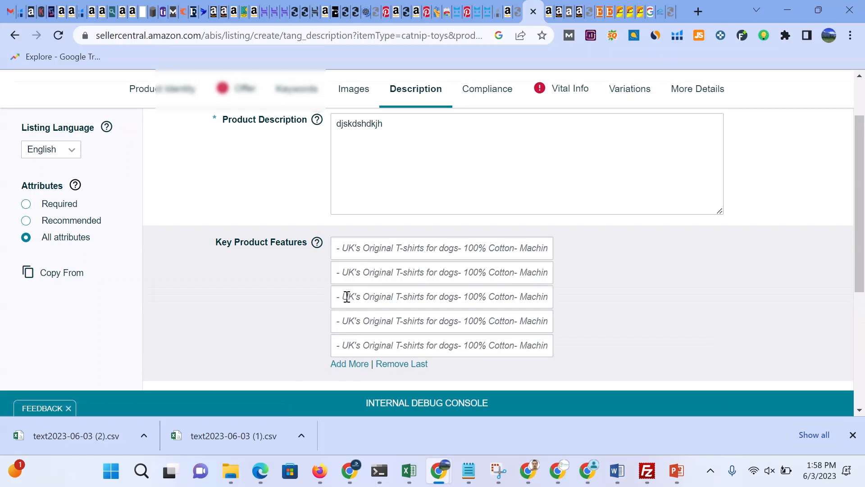
pyautogui.click(354, 365)
pyautogui.scroll(-3, 525, 276)
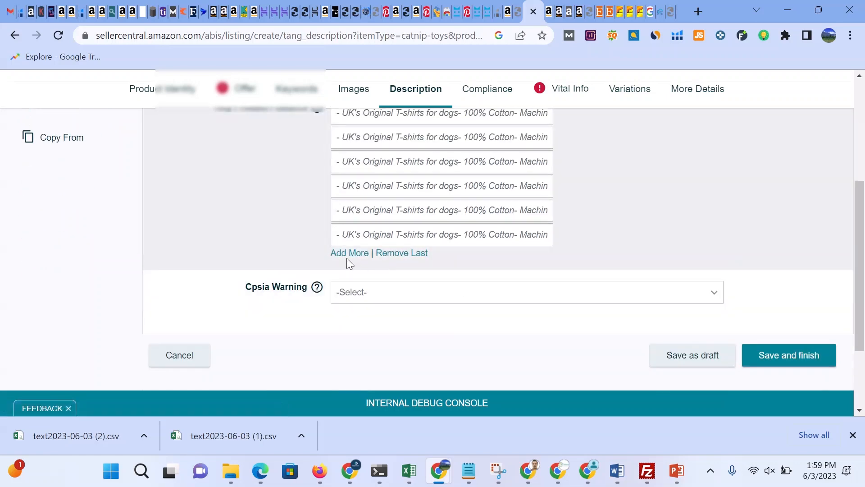
pyautogui.click(348, 254)
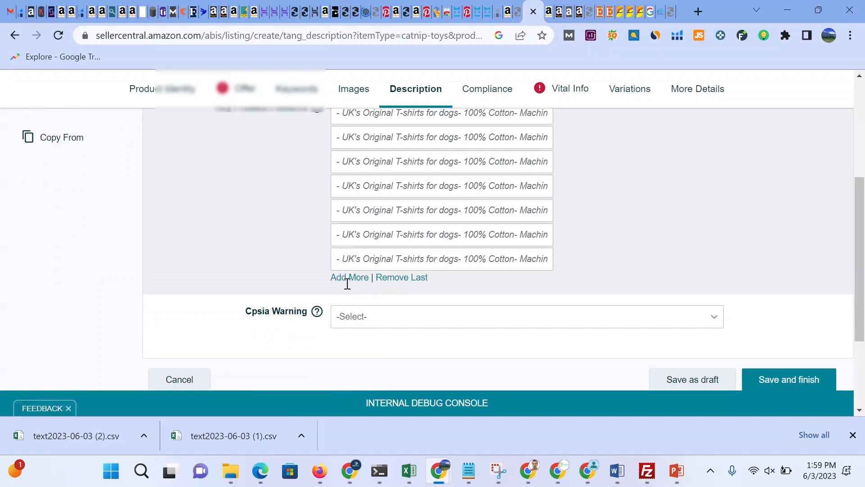
# Step: Review the Key Product Features fields and focus the first one
pyautogui.scroll(4, 385, 286)
pyautogui.scroll(-2, 375, 293)
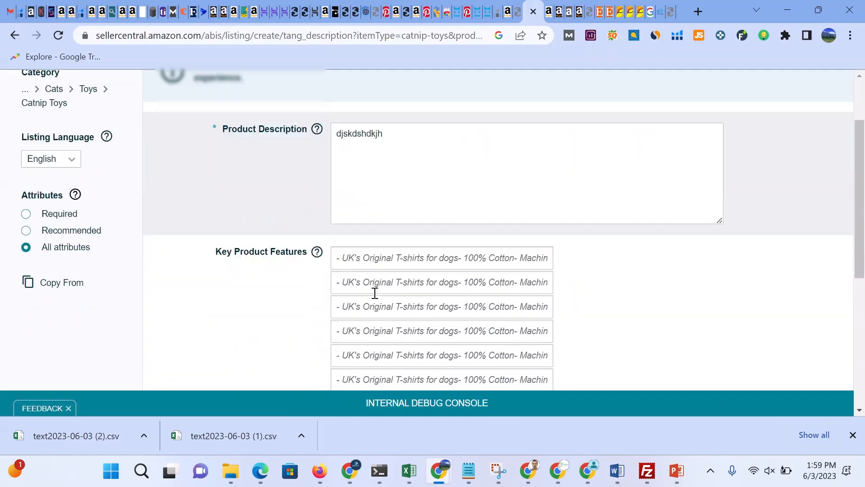
pyautogui.scroll(-3, 375, 293)
pyautogui.scroll(-2, 370, 299)
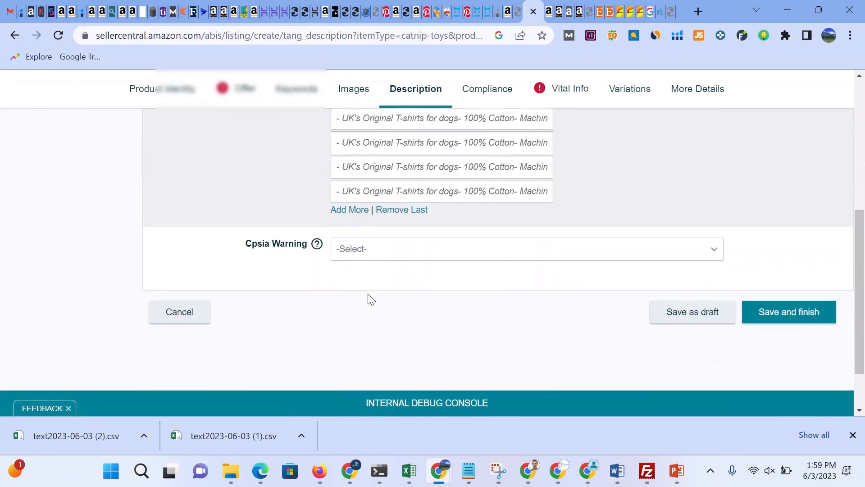
pyautogui.scroll(3, 368, 296)
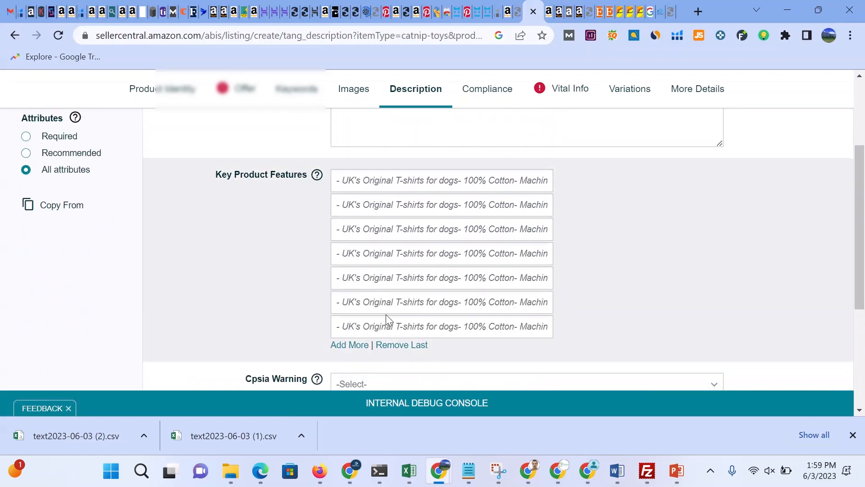
pyautogui.click(360, 180)
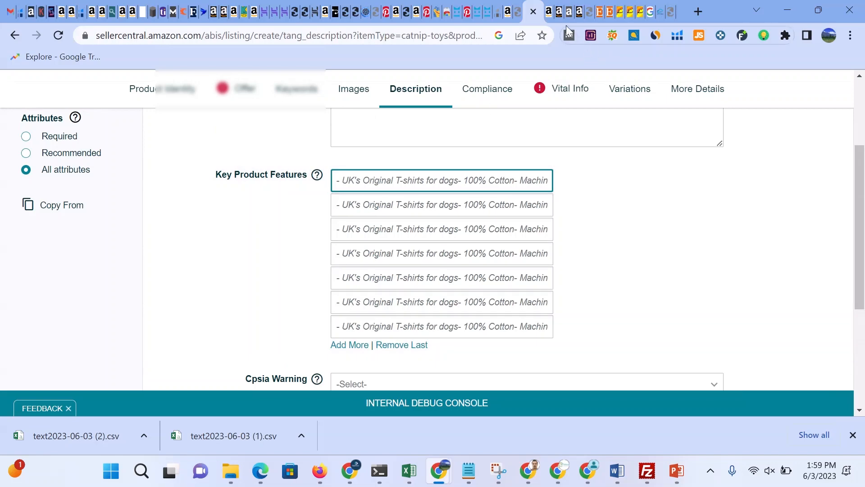
# Step: Switch to the competitor's product page and read its bullet-point features, selecting the first bullet's text
pyautogui.click(550, 14)
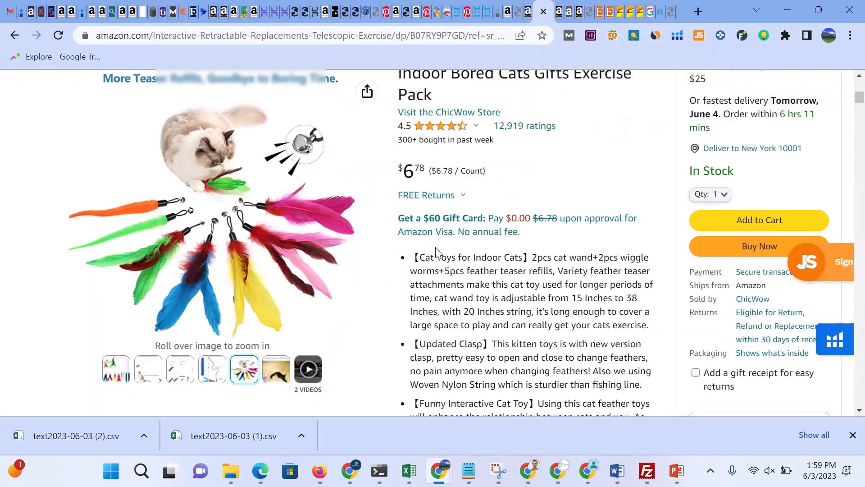
pyautogui.moveTo(413, 254); pyautogui.dragTo(478, 311)
pyautogui.scroll(-1, 478, 311)
pyautogui.scroll(-5, 478, 310)
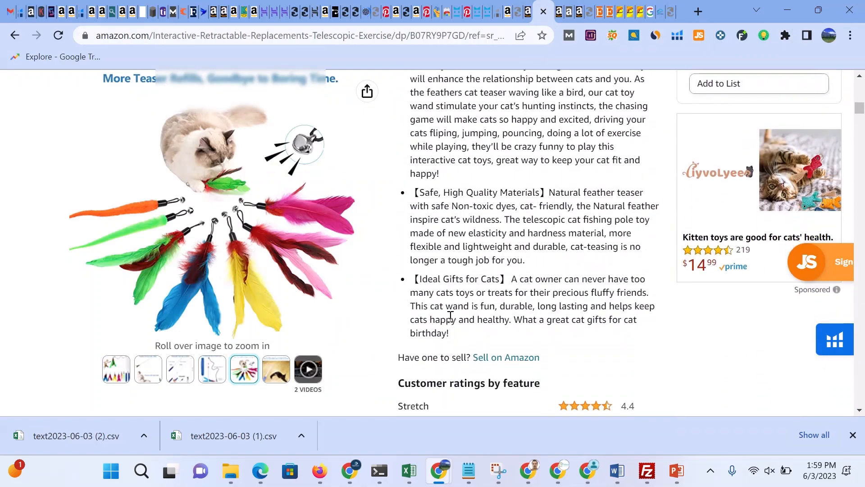
pyautogui.scroll(8, 464, 218)
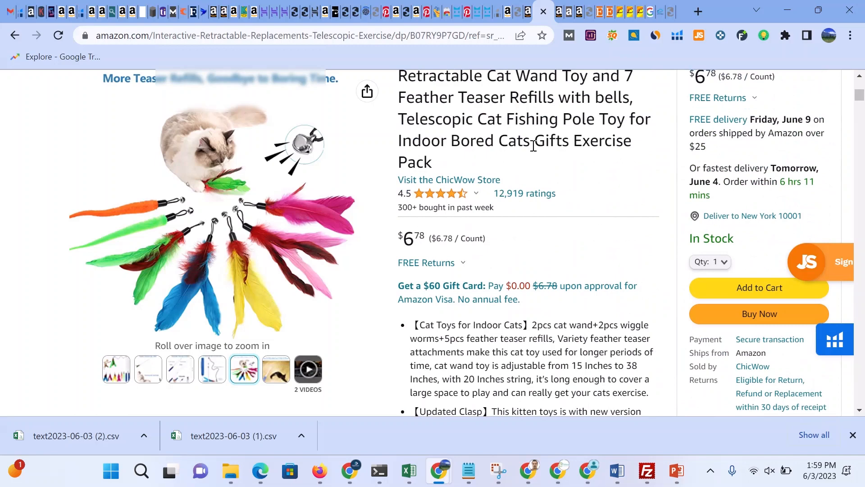
# Step: Return to the listing draft and add one more Key Product Features field
pyautogui.click(529, 15)
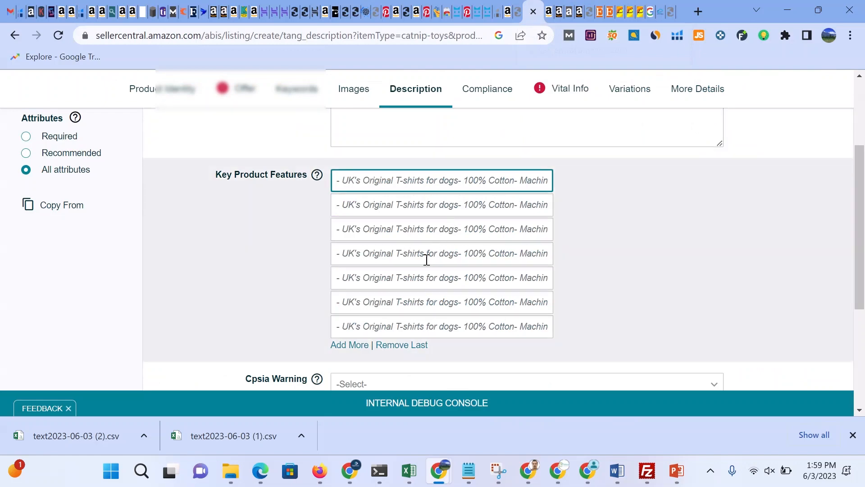
pyautogui.click(354, 345)
pyautogui.scroll(-1, 367, 293)
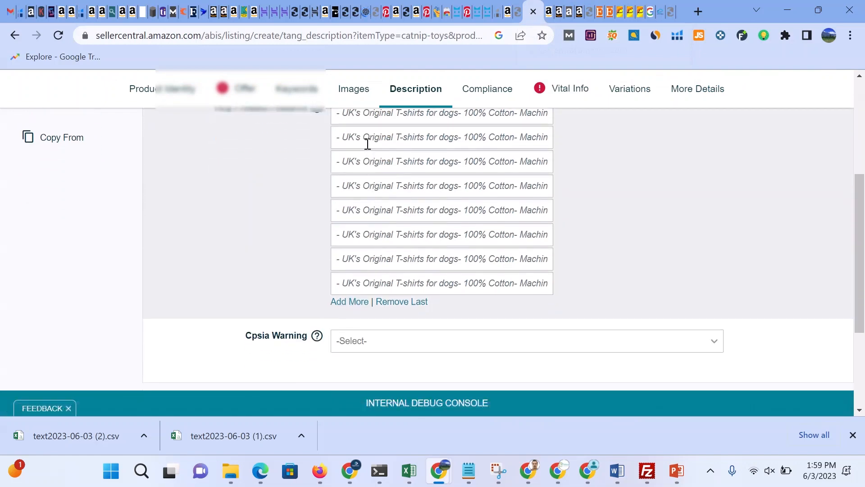
pyautogui.scroll(-3, 400, 198)
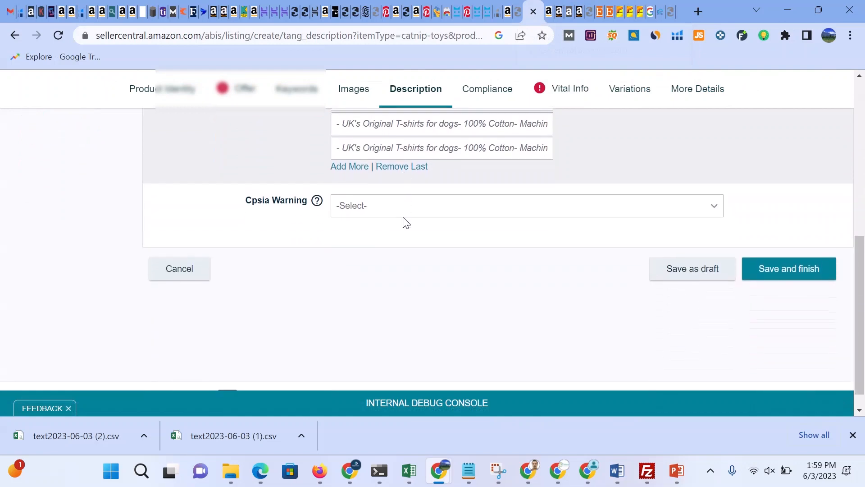
# Step: Review the Cpsia Warning options without choosing one
pyautogui.click(387, 203)
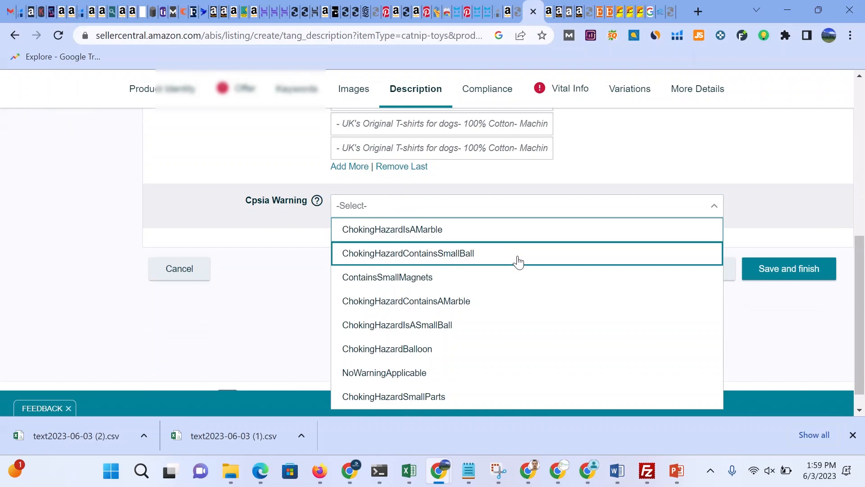
pyautogui.scroll(-1, 518, 261)
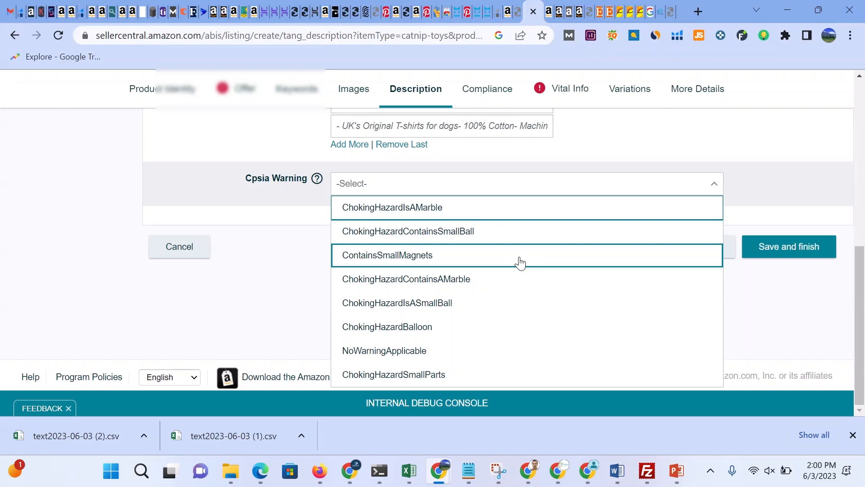
pyautogui.click(774, 162)
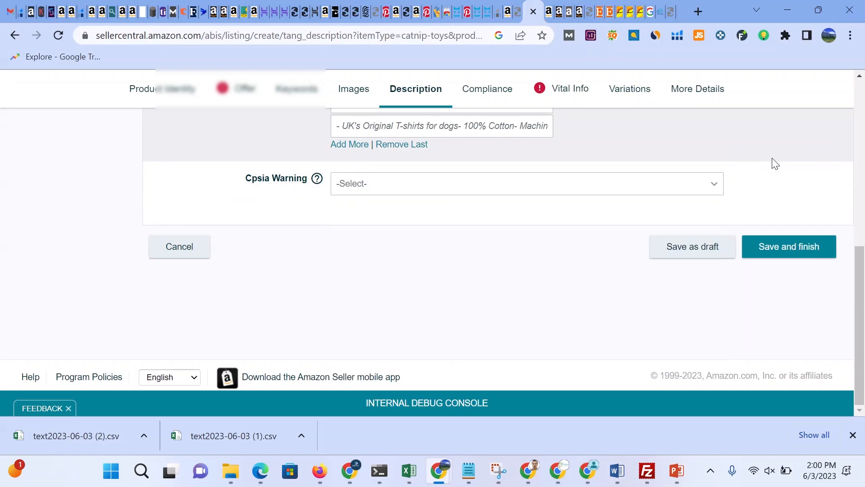
# Step: Open the Compliance section and scroll through its certification and battery fields
pyautogui.scroll(10, 598, 191)
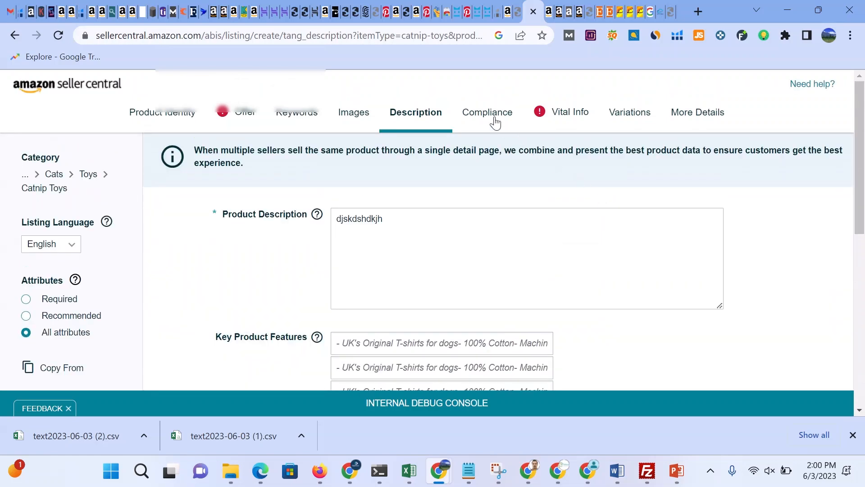
pyautogui.click(493, 118)
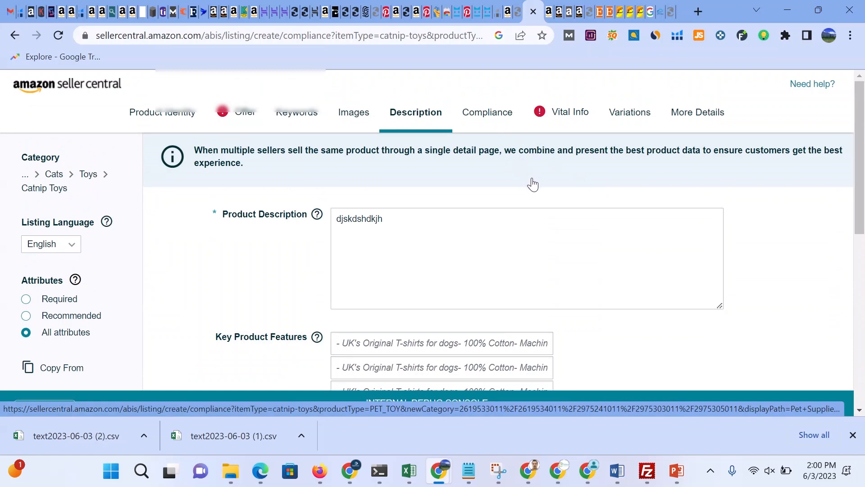
pyautogui.click(492, 124)
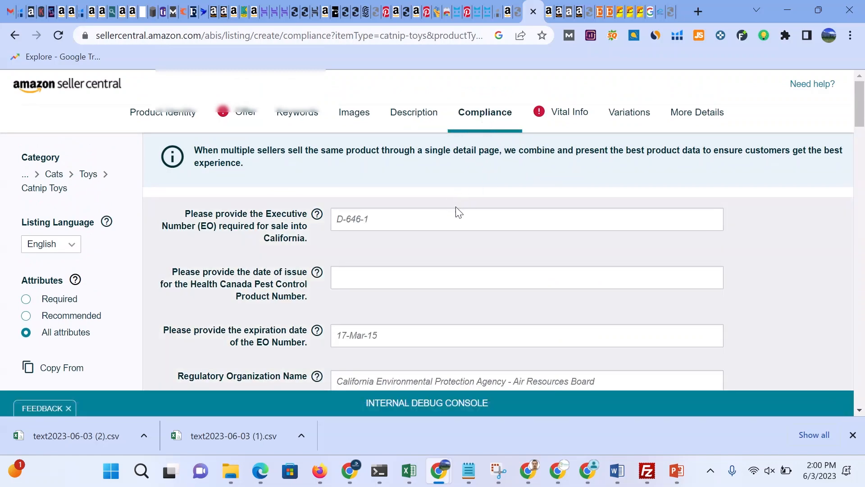
pyautogui.scroll(-2, 456, 211)
pyautogui.scroll(-4, 458, 238)
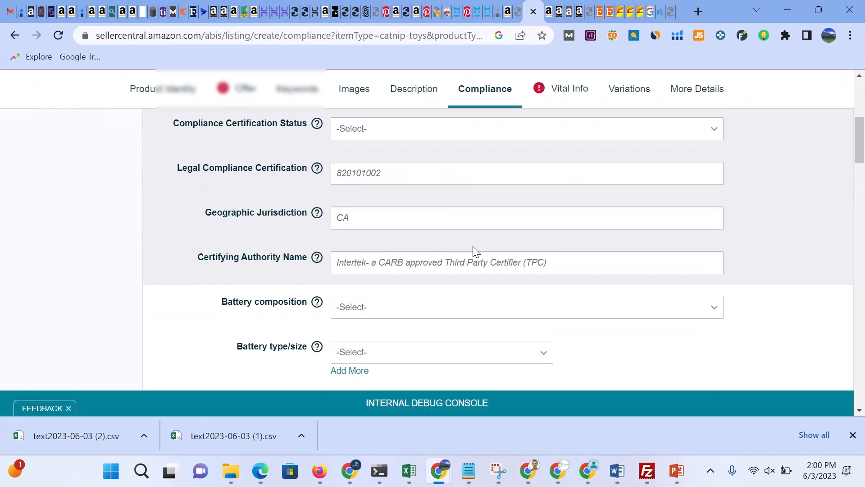
pyautogui.scroll(3, 473, 250)
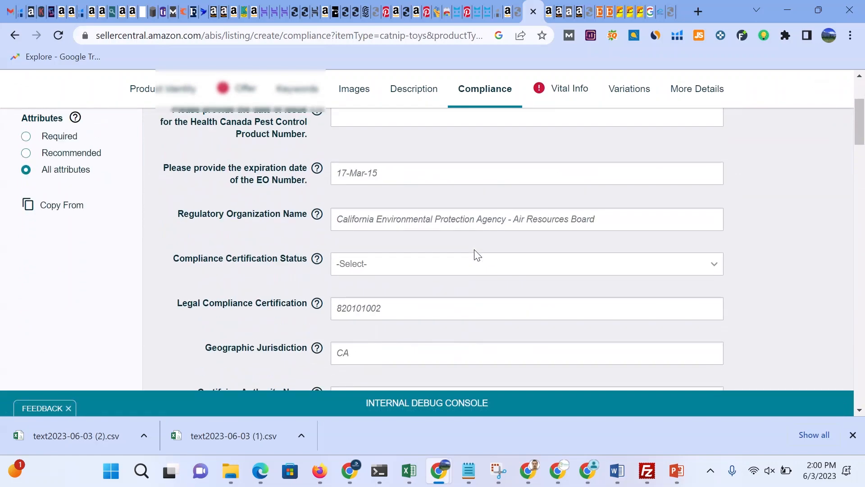
pyautogui.scroll(2, 477, 255)
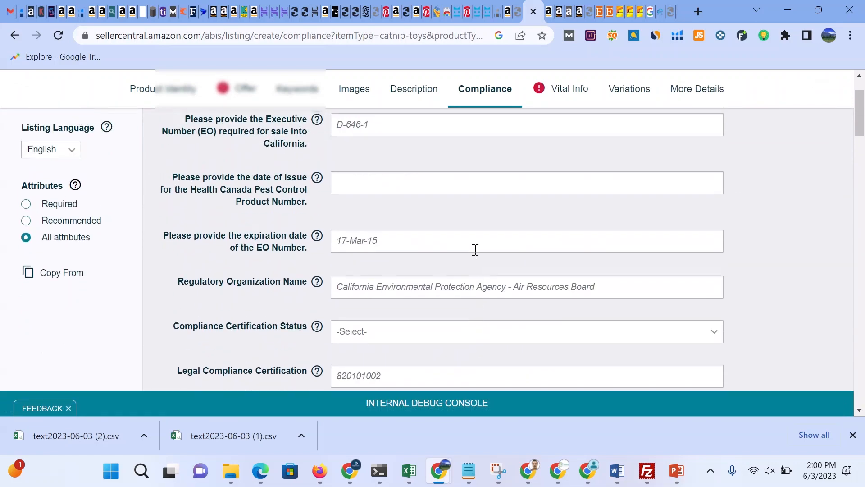
pyautogui.scroll(2, 475, 250)
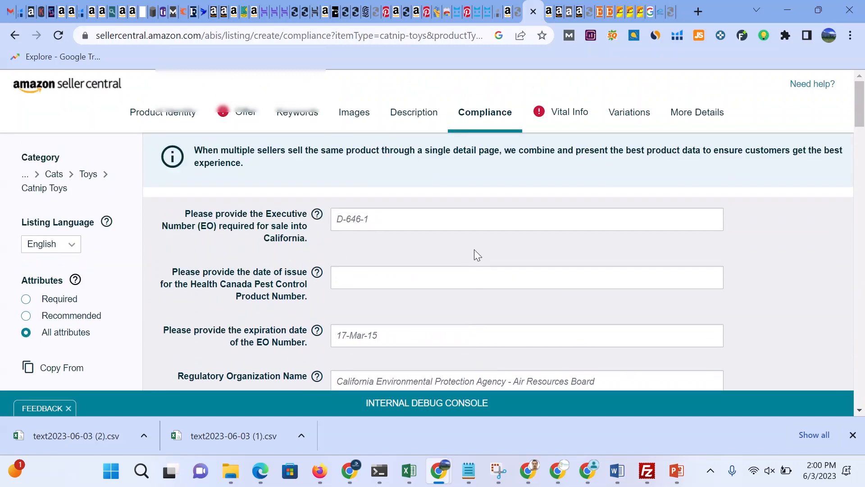
# Step: Examine the Compliance fields, including the Executive Number and Health Canada date-of-issue entries
pyautogui.click(395, 216)
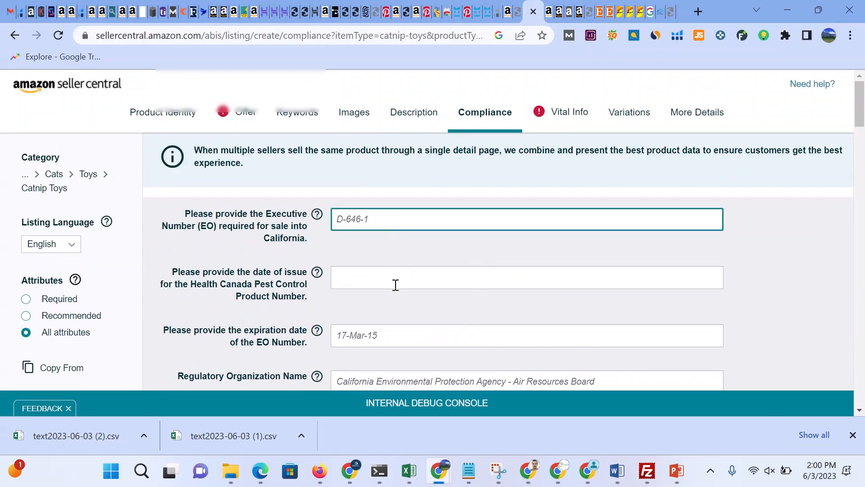
pyautogui.click(418, 289)
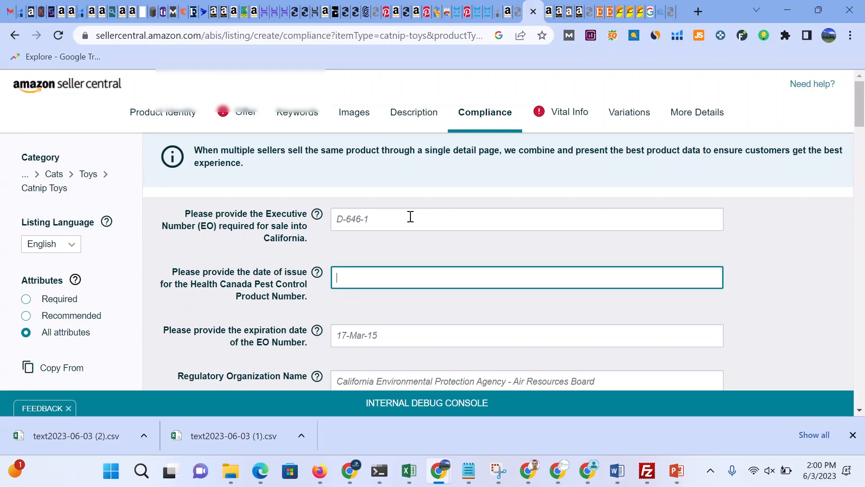
pyautogui.scroll(-5, 411, 217)
pyautogui.scroll(-6, 410, 217)
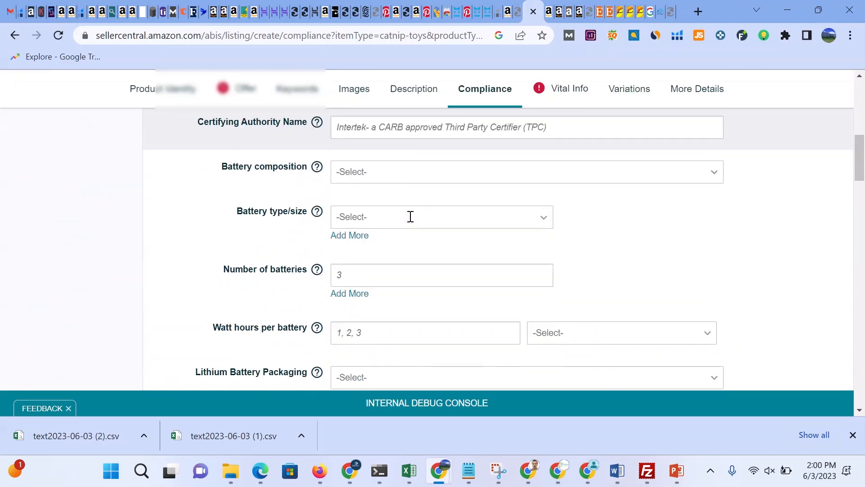
pyautogui.scroll(8, 410, 223)
pyautogui.scroll(3, 416, 243)
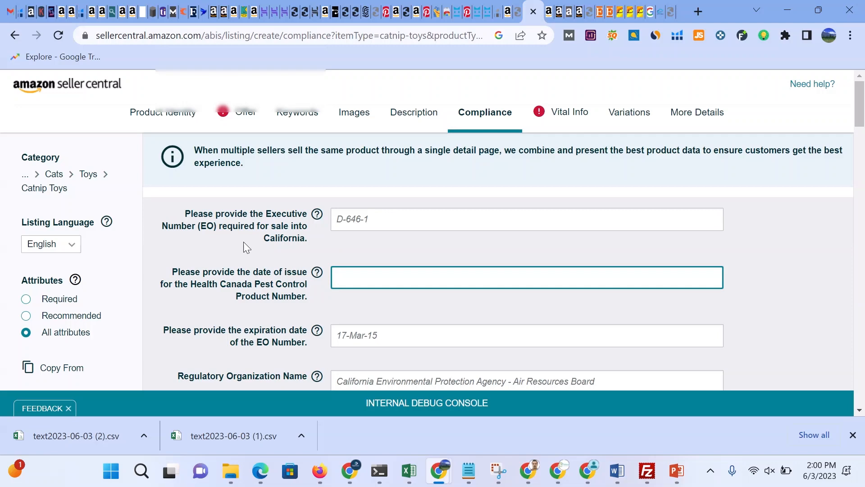
pyautogui.moveTo(298, 238); pyautogui.dragTo(284, 263)
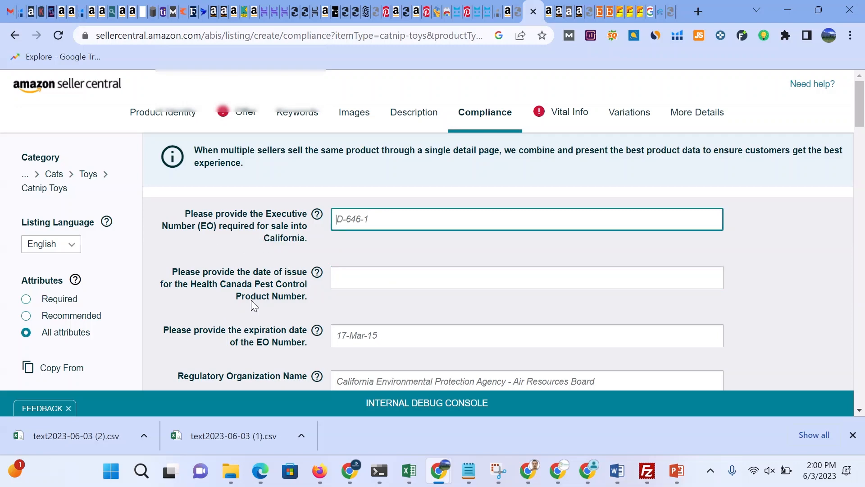
pyautogui.moveTo(236, 297); pyautogui.dragTo(295, 301)
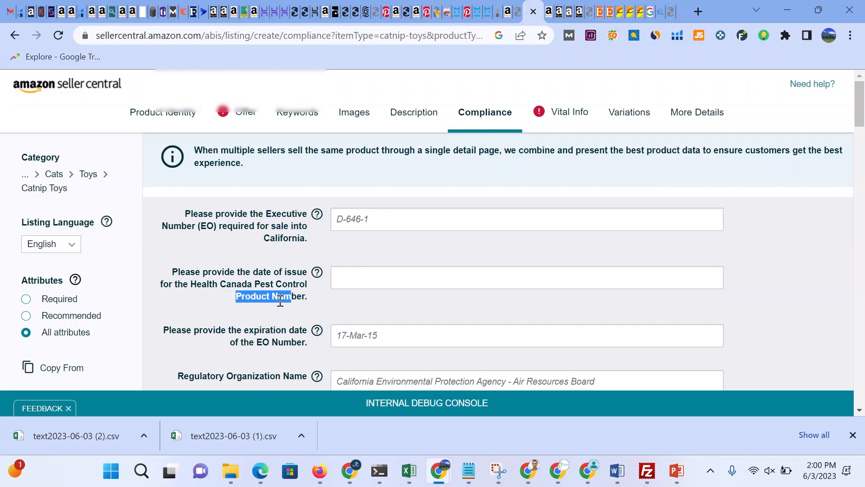
pyautogui.scroll(-2, 280, 299)
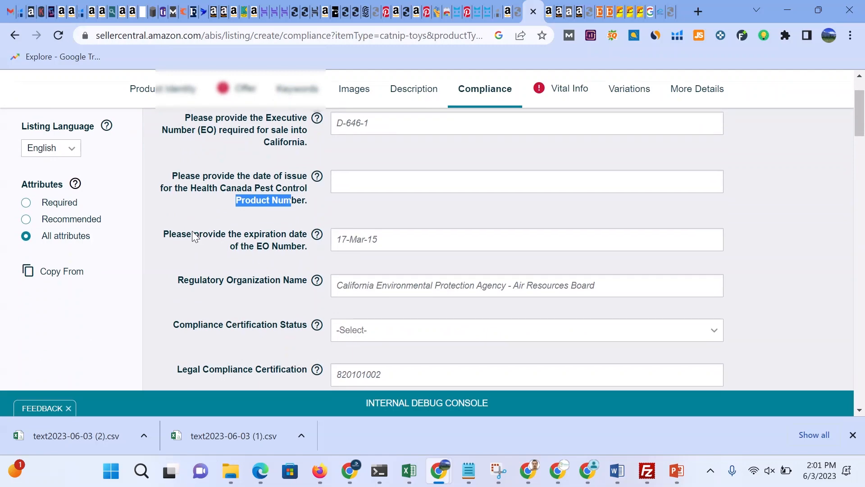
pyautogui.scroll(-2, 192, 233)
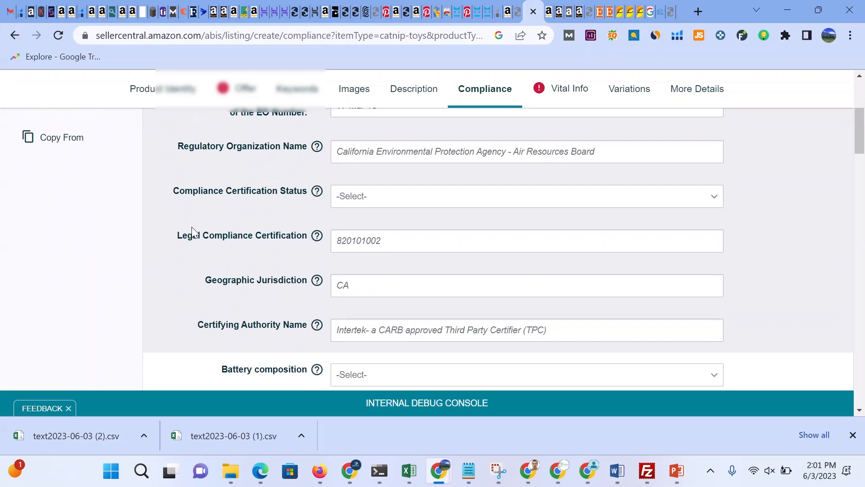
pyautogui.scroll(-1, 193, 233)
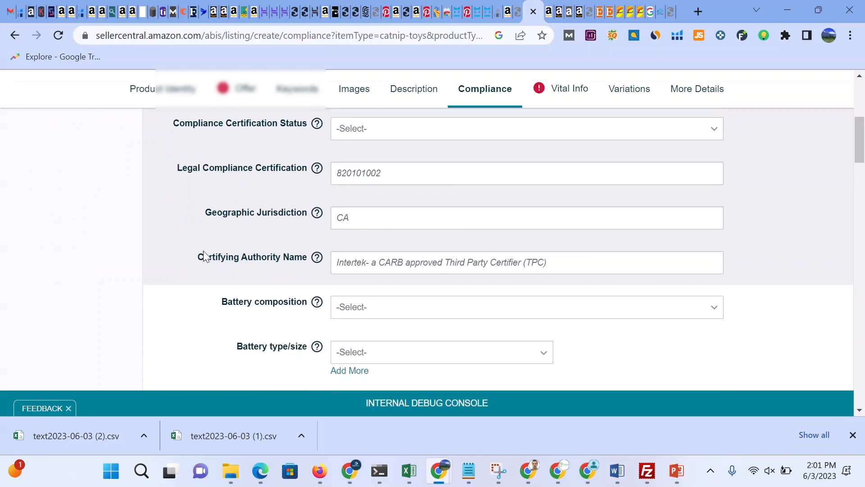
pyautogui.scroll(5, 439, 207)
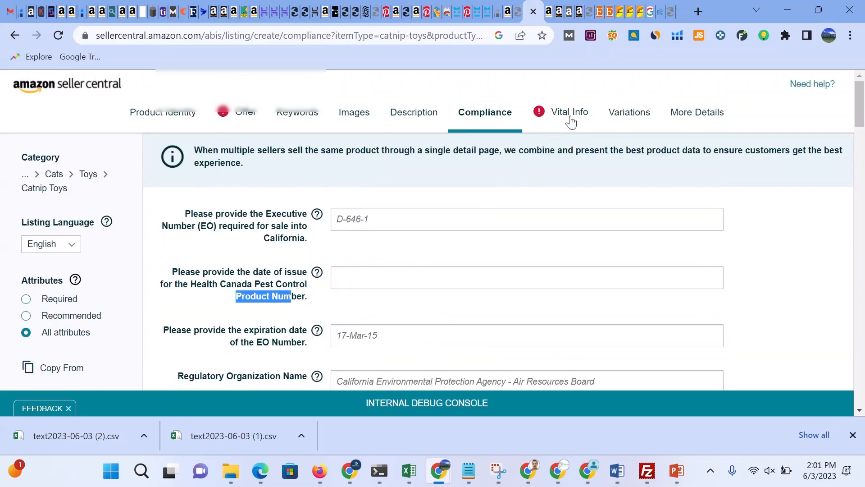
# Step: Open the Vital Info section and set the Variation Theme to Scent
pyautogui.click(568, 116)
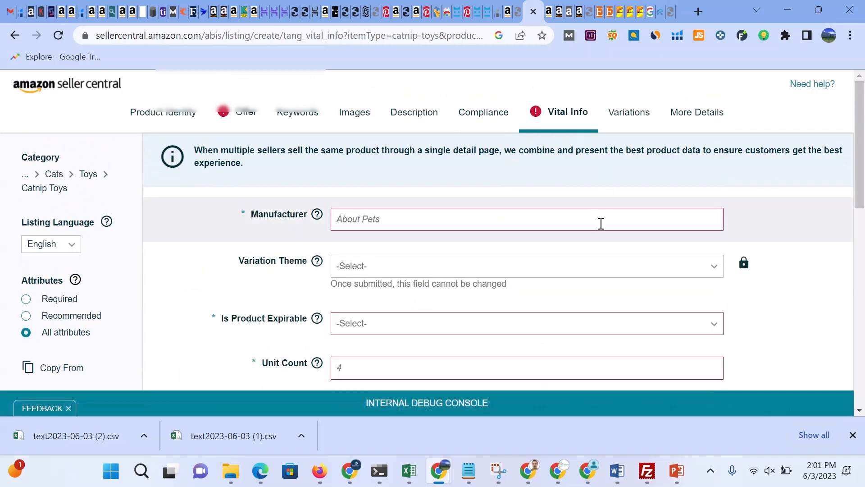
pyautogui.scroll(-2, 602, 224)
pyautogui.click(383, 126)
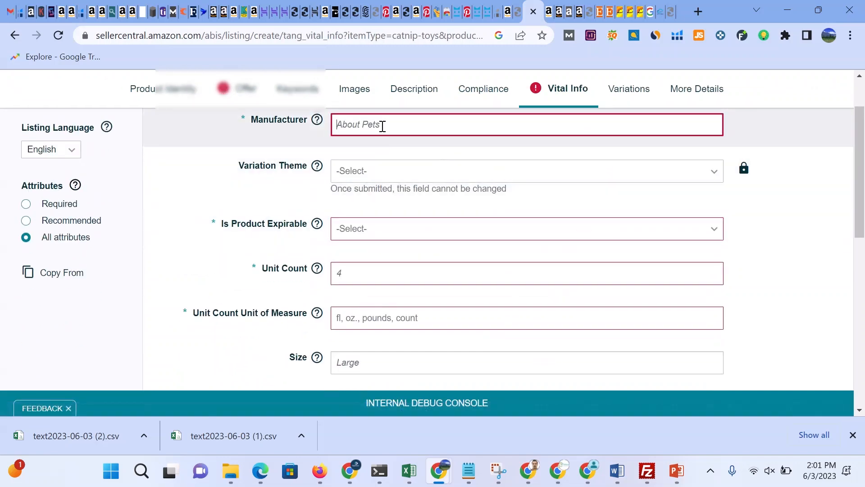
pyautogui.click(368, 175)
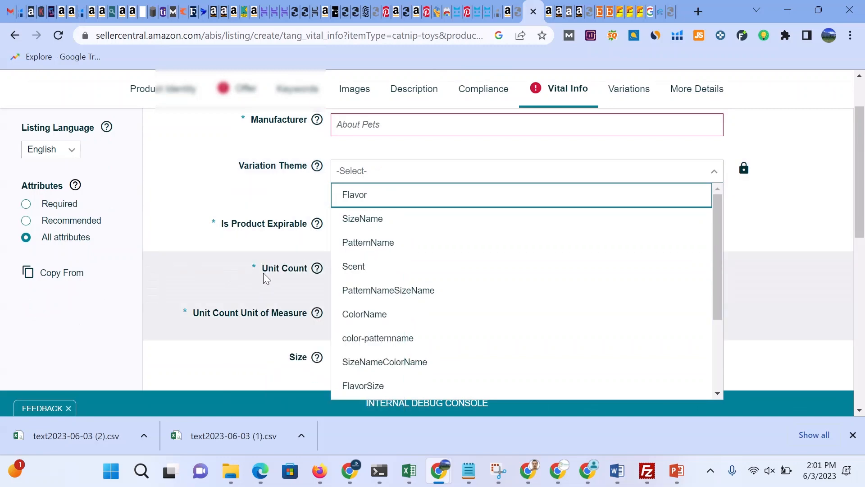
pyautogui.click(360, 273)
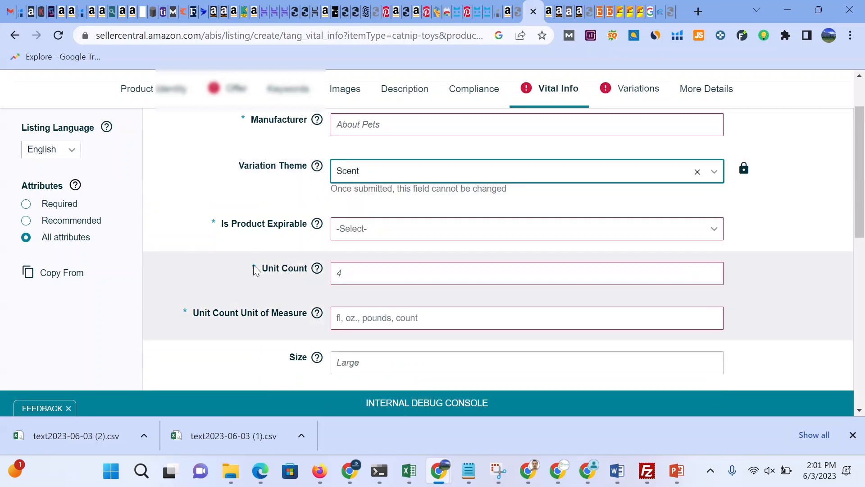
# Step: Set the Unit Count to 2000
pyautogui.click(364, 270)
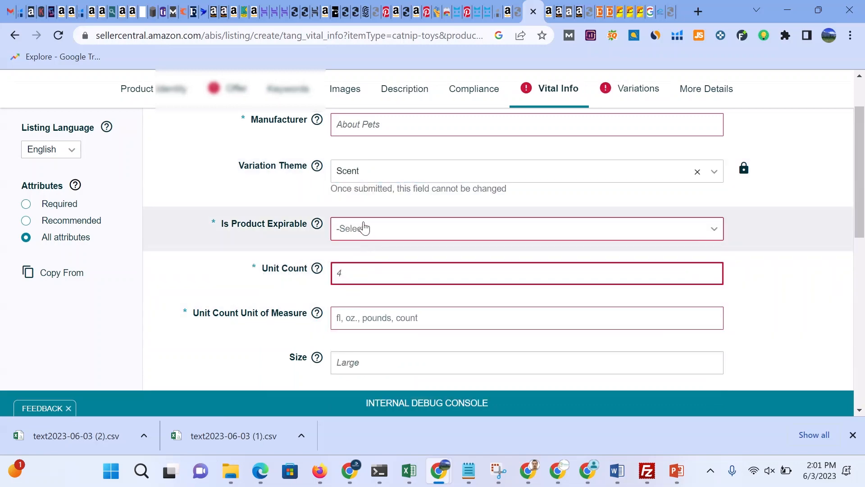
pyautogui.write('fff')
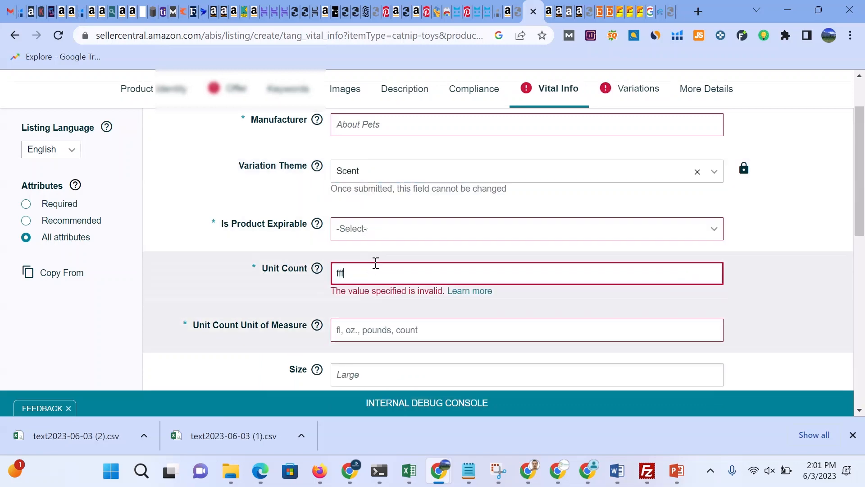
pyautogui.press('BackSpace')
pyautogui.press('BackSpace')
pyautogui.press('BackSpace')
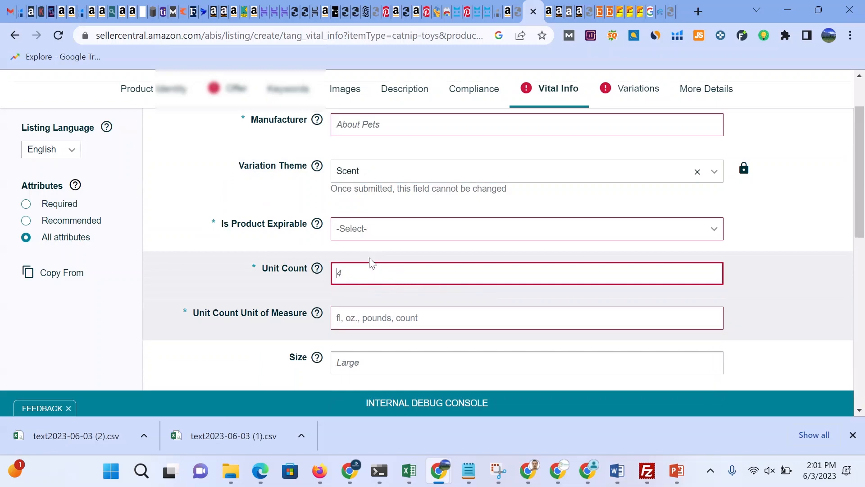
pyautogui.write('2')
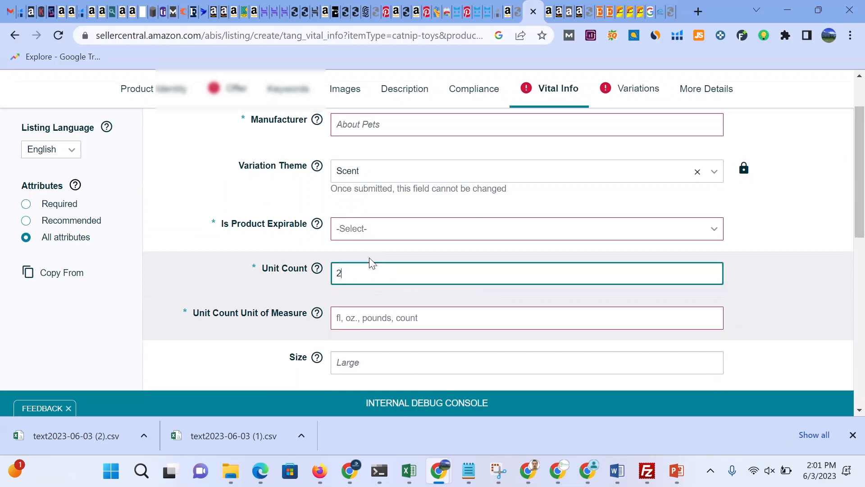
pyautogui.write('000')
# Step: Scroll through the remaining Vital Info fields down to the item dimensions, then open the Variations section
pyautogui.scroll(-1, 373, 264)
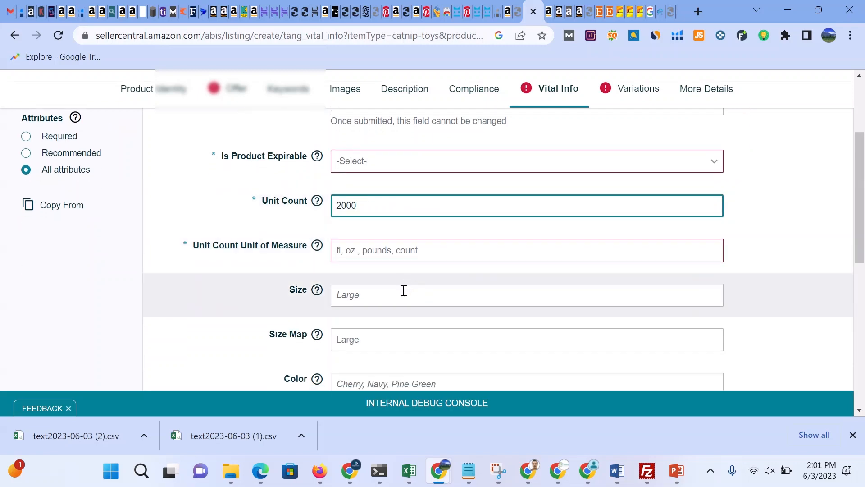
pyautogui.click(398, 298)
pyautogui.scroll(-1, 399, 318)
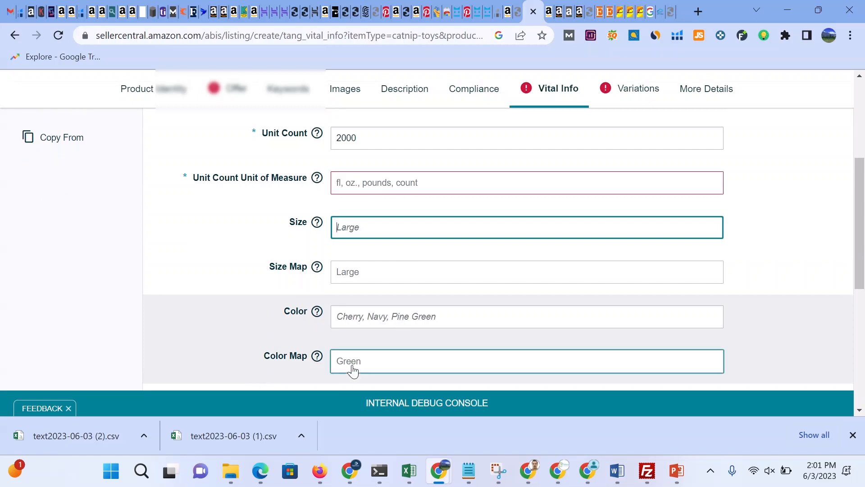
pyautogui.scroll(-1, 353, 370)
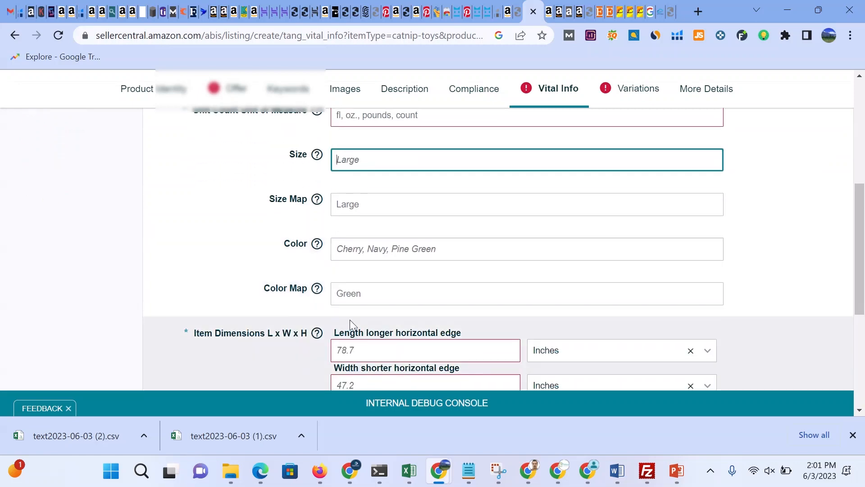
pyautogui.scroll(-1, 350, 320)
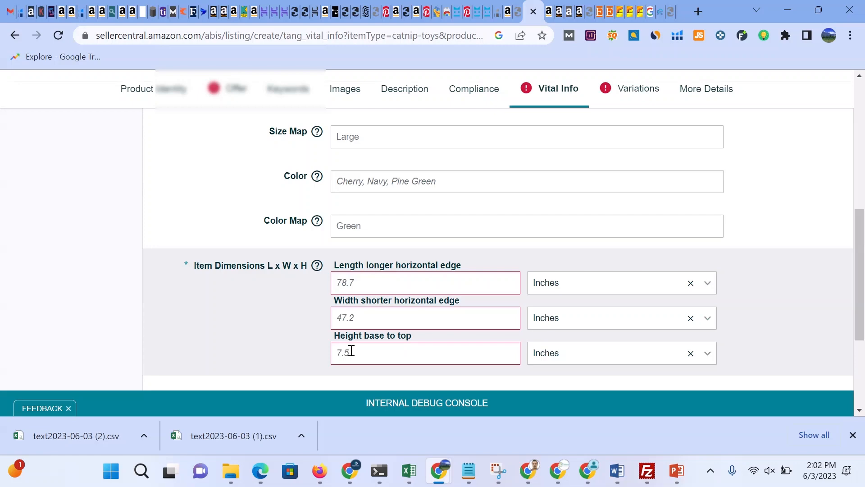
pyautogui.scroll(-3, 352, 350)
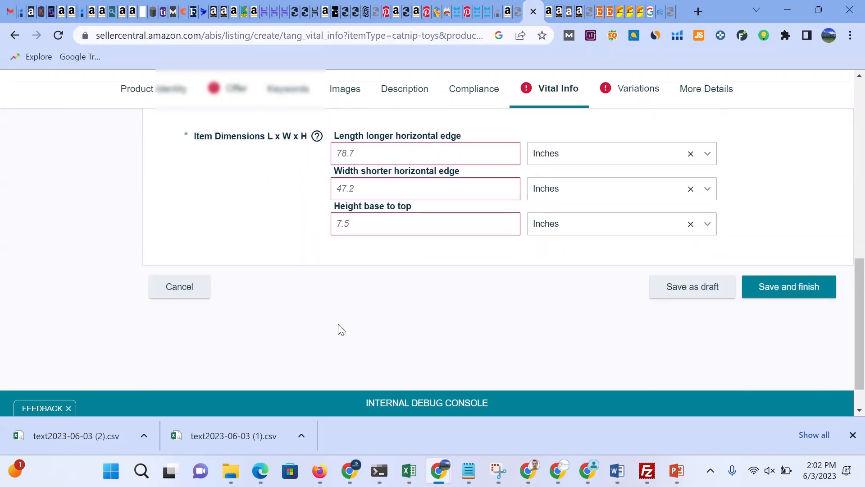
pyautogui.scroll(9, 371, 223)
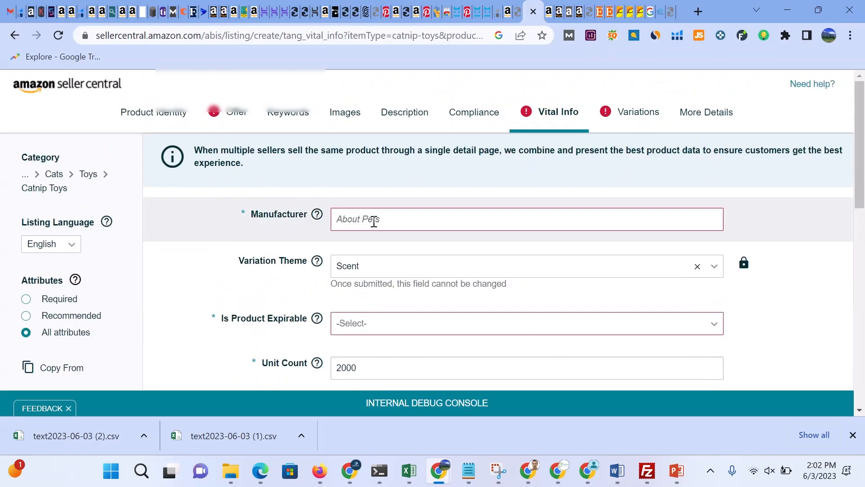
pyautogui.click(633, 112)
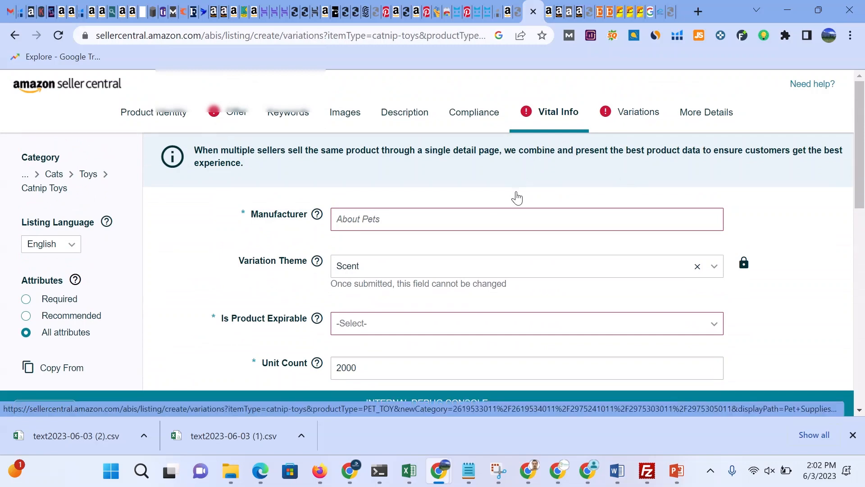
# Step: Review the variation type choices in the Variations section, then open the More Details section
pyautogui.click(643, 113)
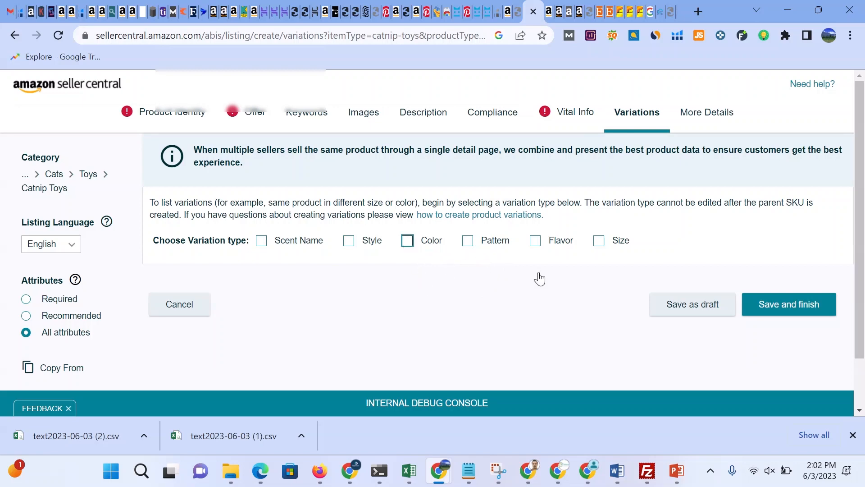
pyautogui.click(694, 118)
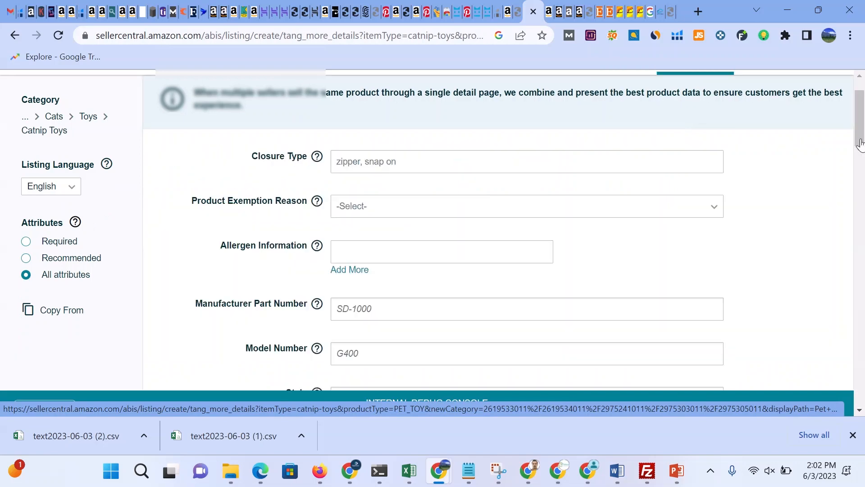
pyautogui.moveTo(860, 144); pyautogui.dragTo(860, 132)
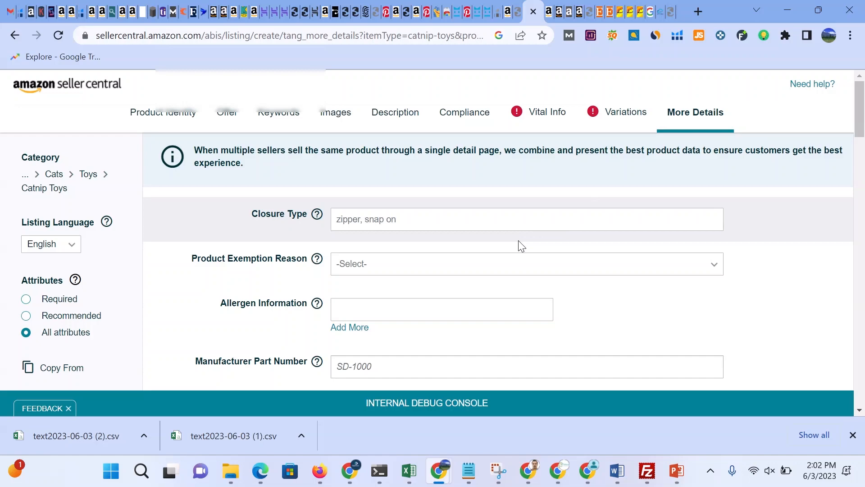
# Step: Examine the options available for the Product Exemption Reason without choosing one
pyautogui.click(424, 267)
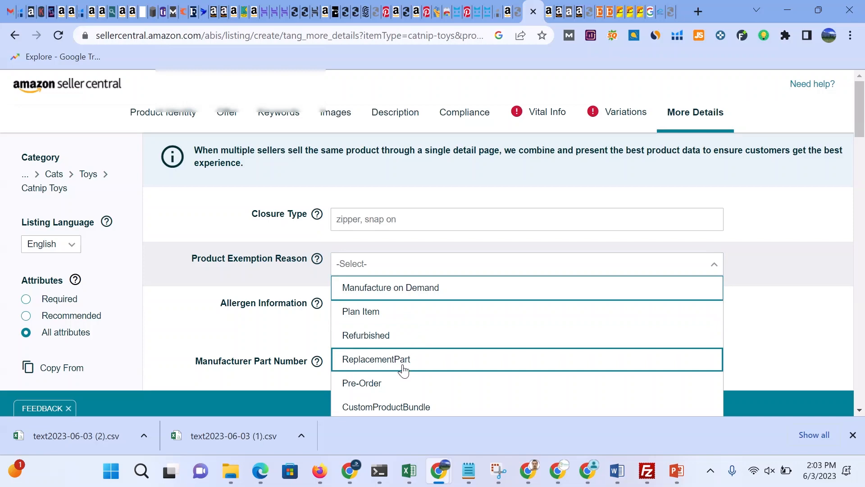
pyautogui.scroll(-2, 403, 371)
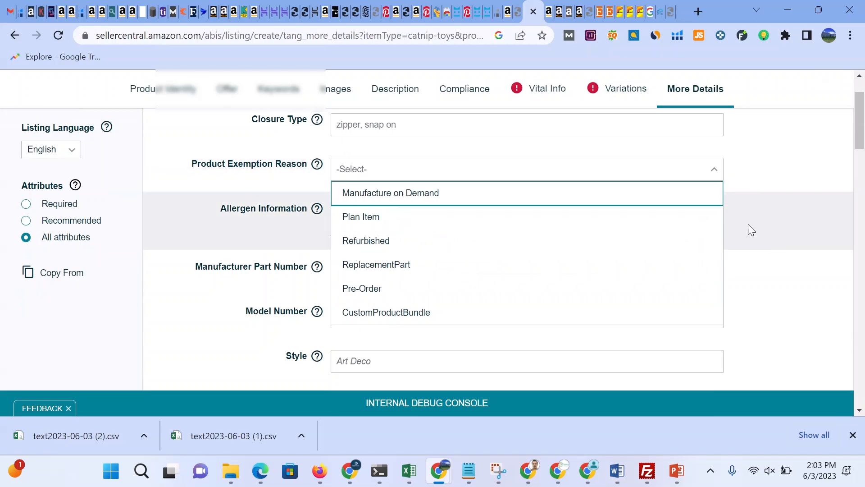
pyautogui.click(140, 232)
# Step: Browse through the Allergen Information option list without selecting an allergen
pyautogui.click(376, 219)
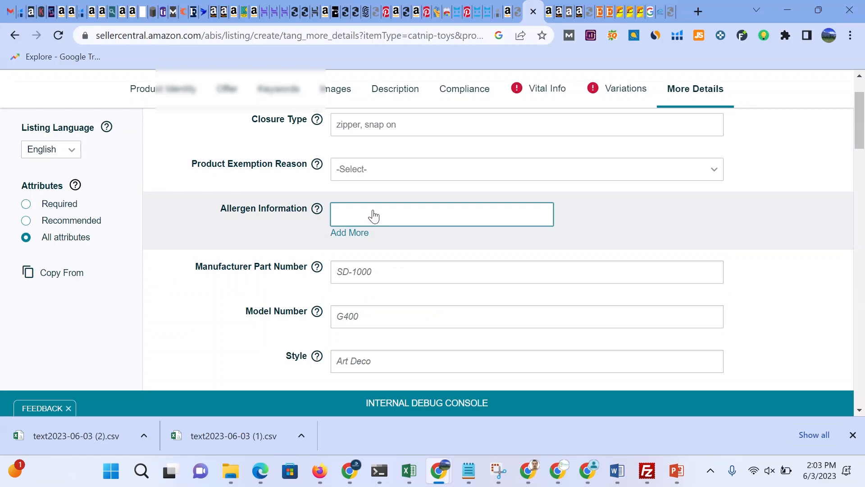
pyautogui.click(373, 216)
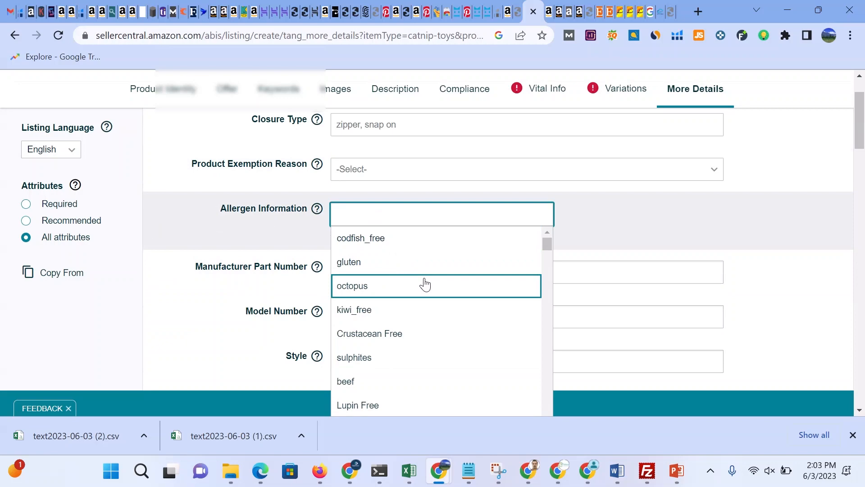
pyautogui.scroll(-3, 425, 284)
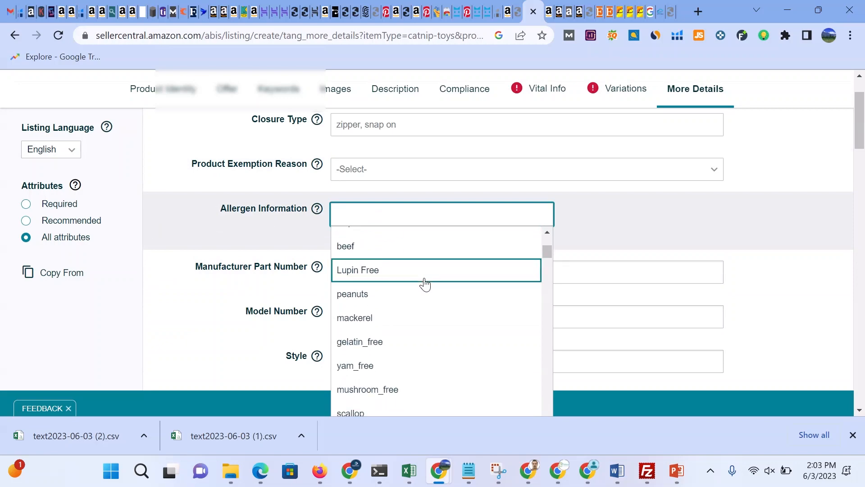
pyautogui.scroll(-3, 425, 284)
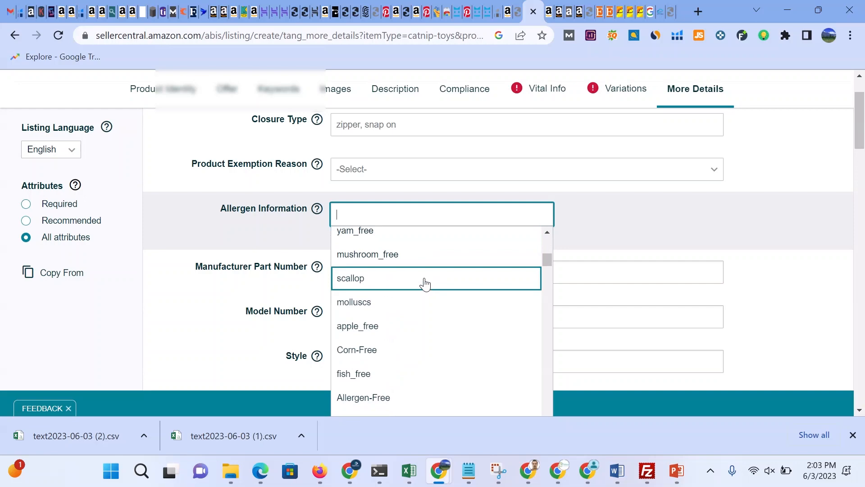
pyautogui.scroll(-3, 425, 284)
pyautogui.scroll(5, 425, 285)
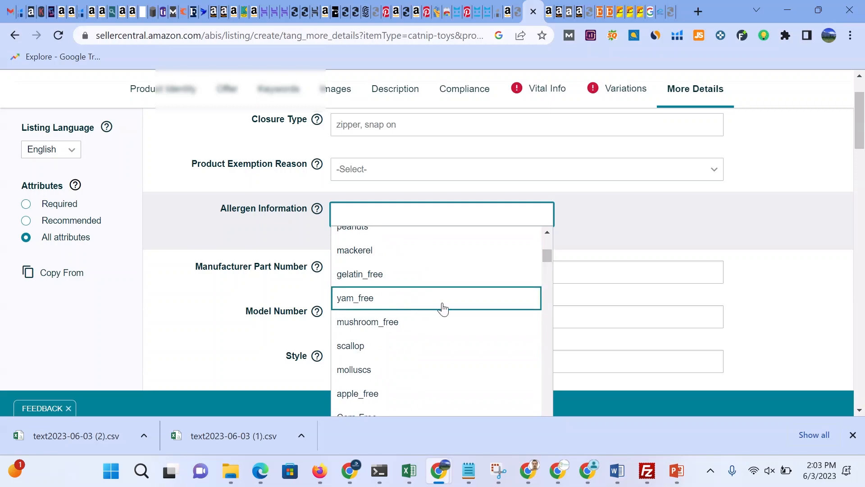
pyautogui.scroll(-3, 444, 309)
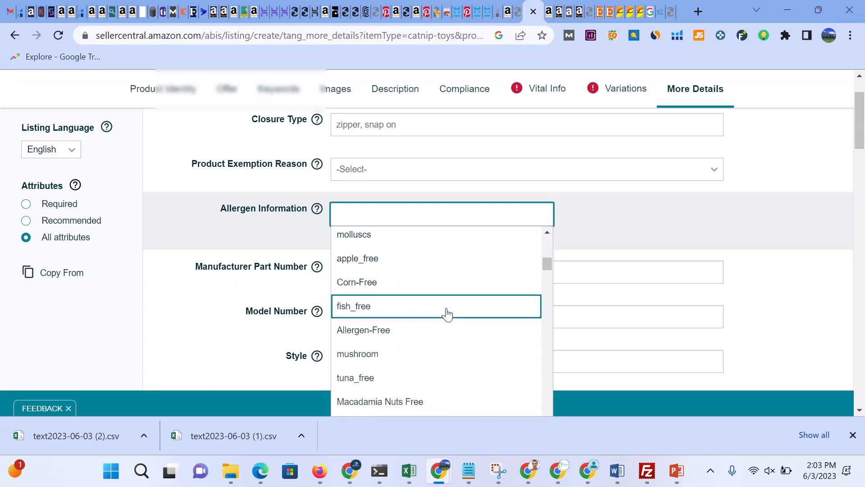
pyautogui.scroll(-3, 447, 314)
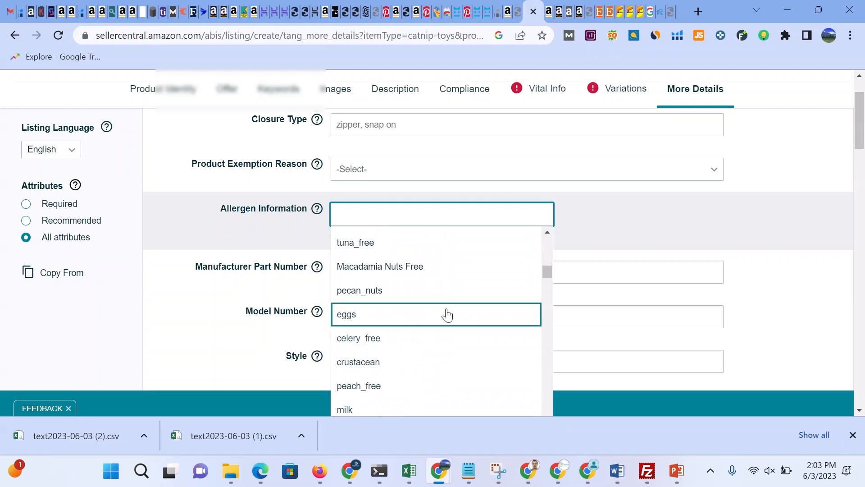
pyautogui.scroll(-3, 447, 315)
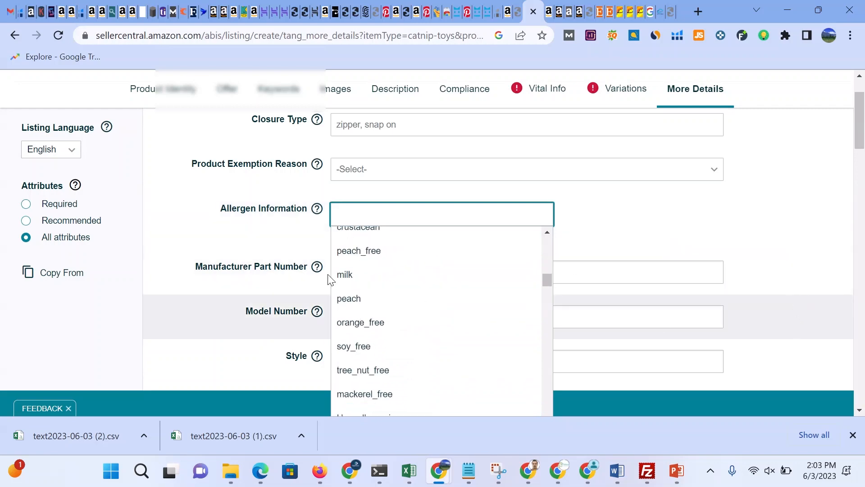
pyautogui.click(255, 251)
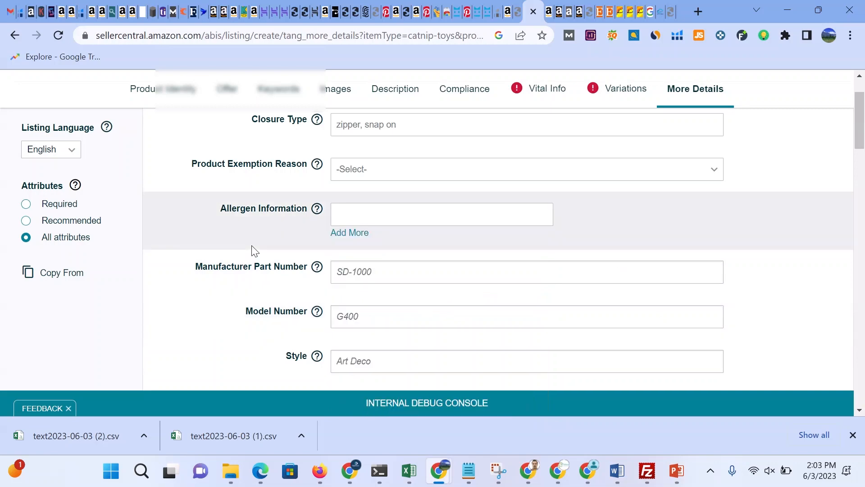
# Step: Examine the More Details fields from Manufacturer Part Number through Product Expiration Type options and Number of Items
pyautogui.scroll(-1, 488, 274)
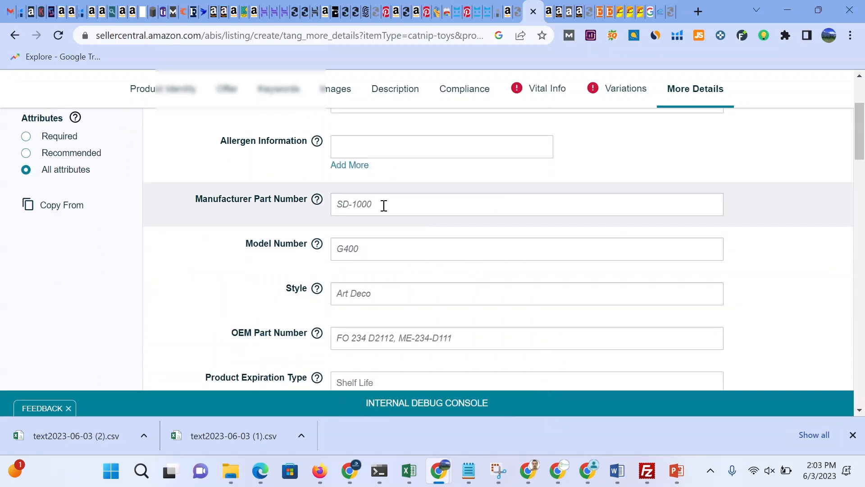
pyautogui.click(383, 205)
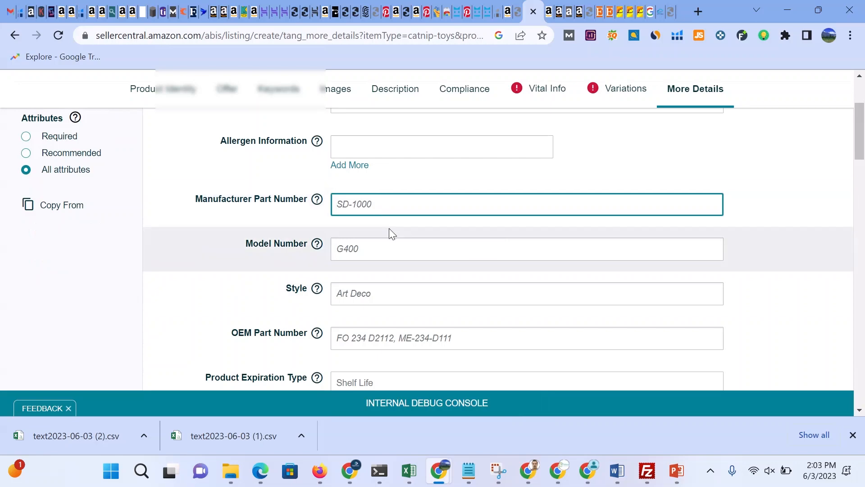
pyautogui.click(396, 251)
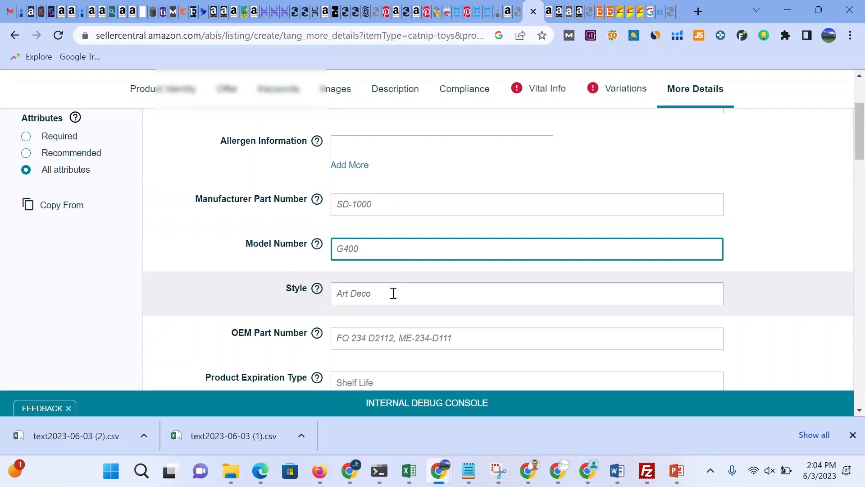
pyautogui.click(393, 293)
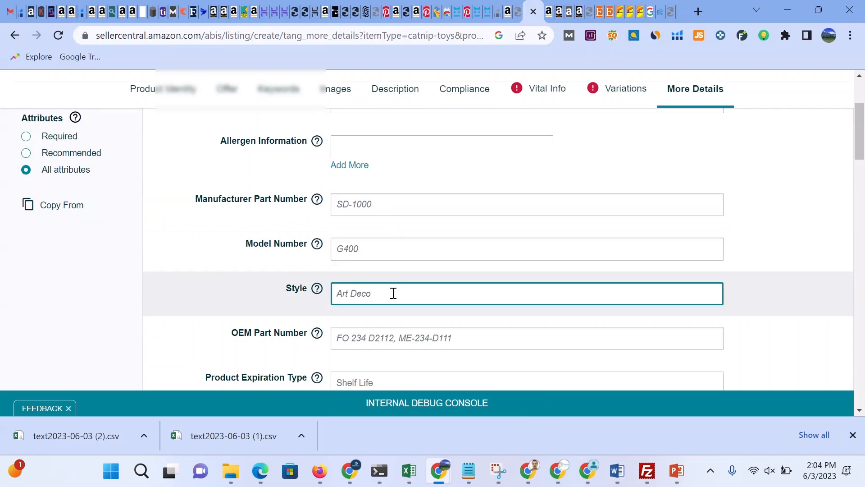
pyautogui.scroll(-3, 393, 293)
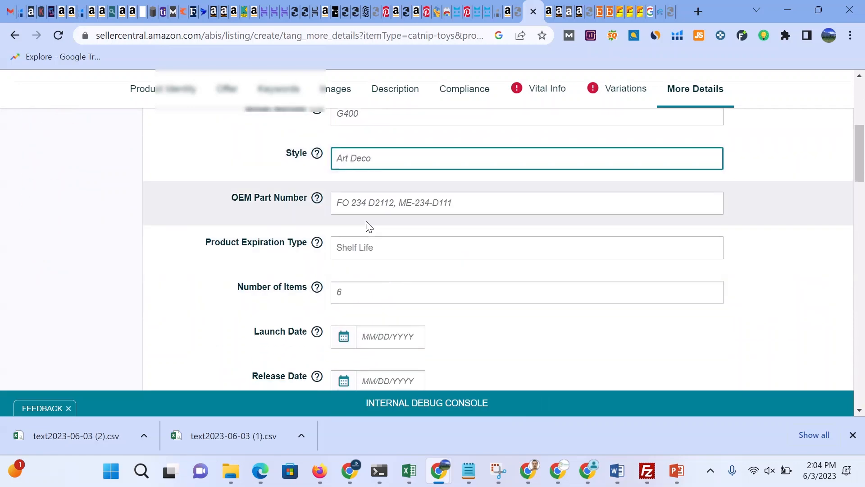
pyautogui.click(354, 199)
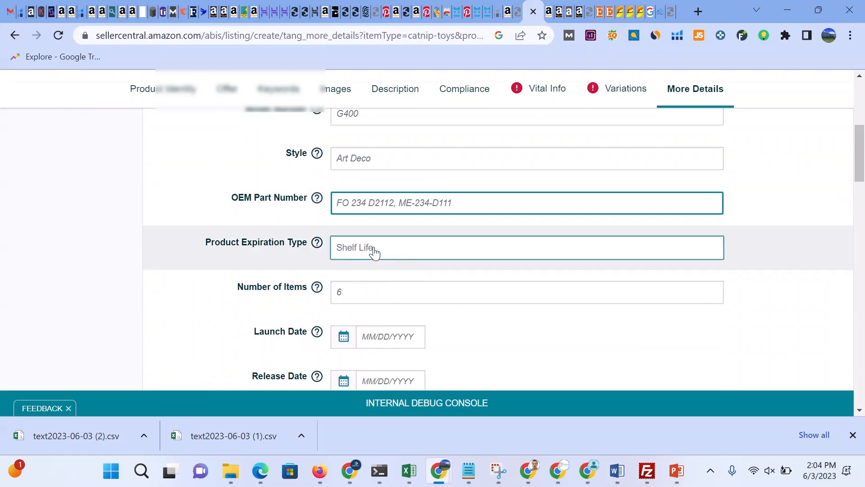
pyautogui.click(411, 248)
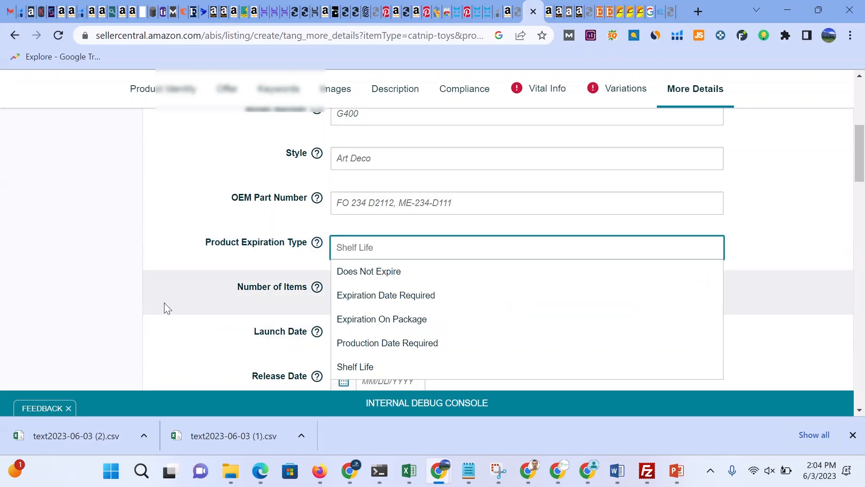
pyautogui.click(221, 300)
pyautogui.click(365, 291)
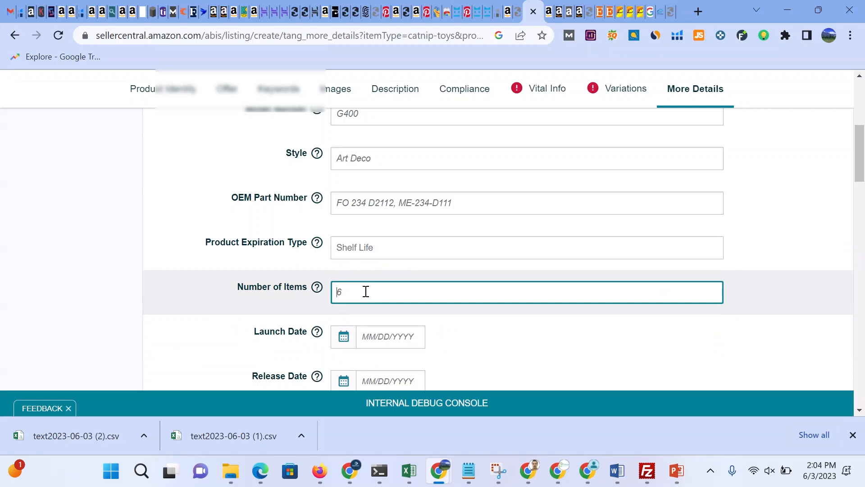
pyautogui.scroll(-1, 366, 292)
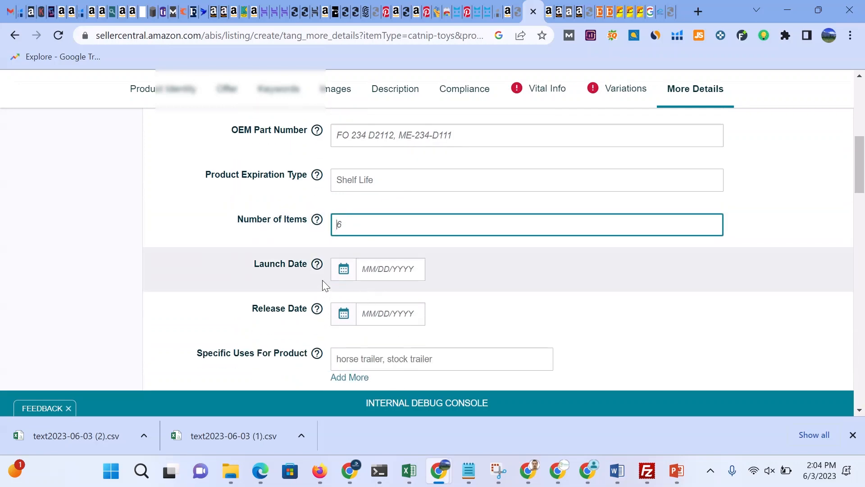
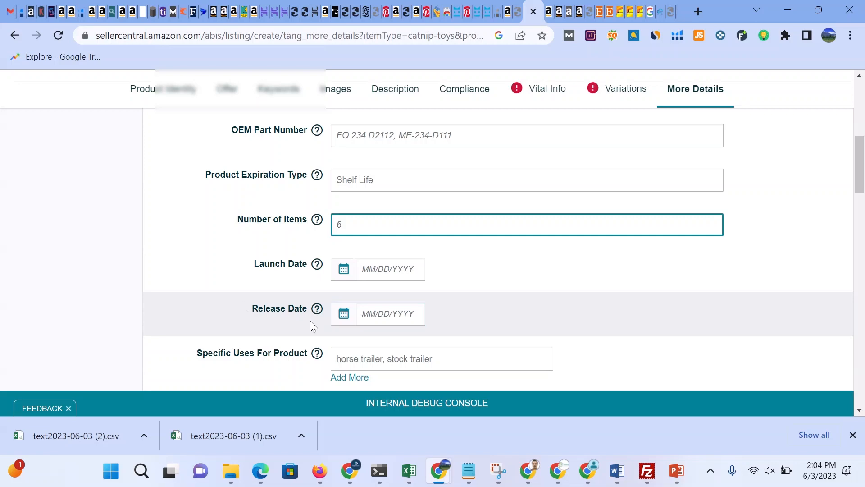
# Step: Examine the More Details fields from Specific Uses For Product through Product Care Instructions, including the Country/Region of Origin list
pyautogui.scroll(-3, 310, 320)
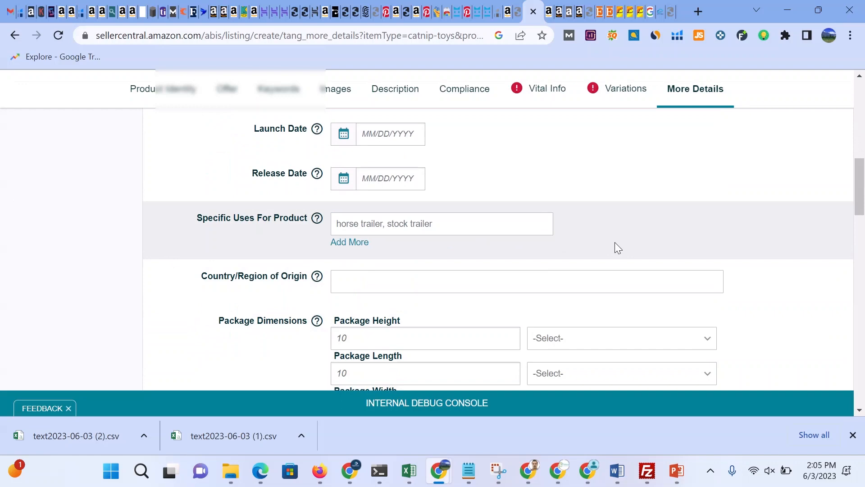
pyautogui.click(499, 232)
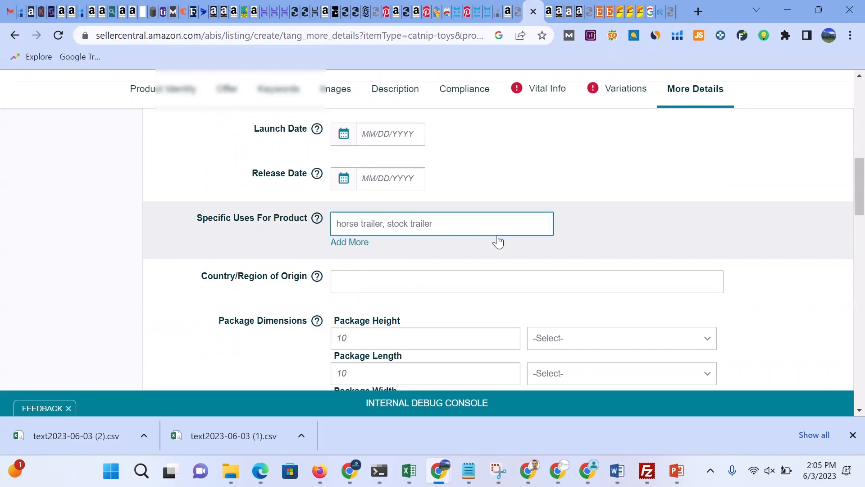
pyautogui.scroll(-3, 498, 237)
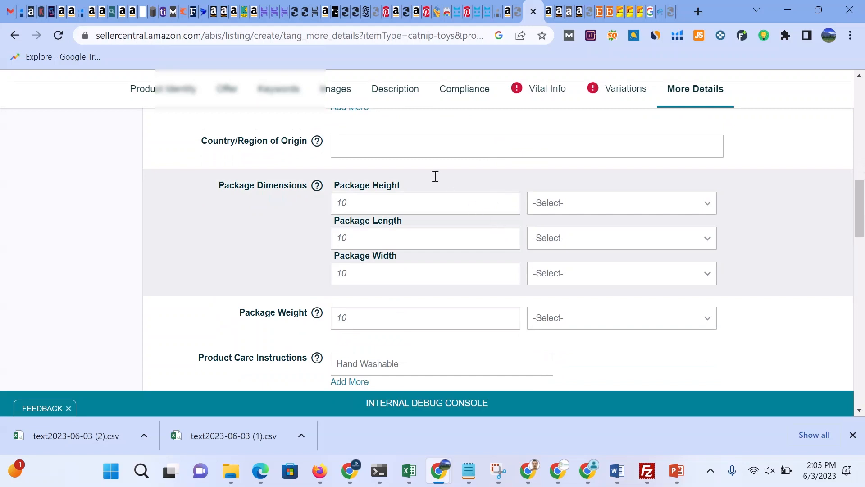
pyautogui.click(397, 151)
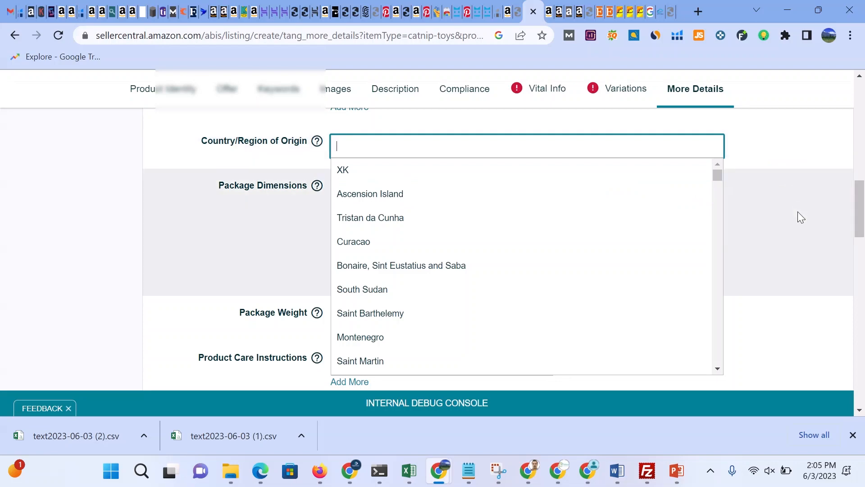
pyautogui.click(797, 212)
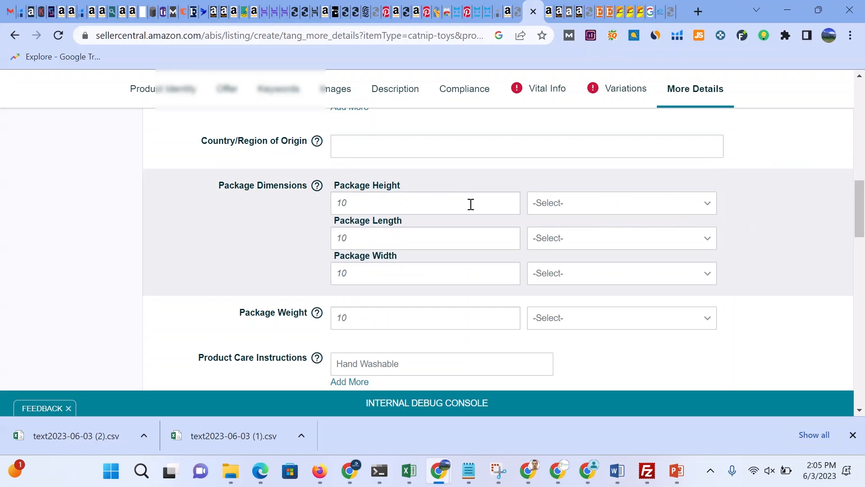
pyautogui.scroll(-1, 470, 202)
pyautogui.scroll(-1, 427, 204)
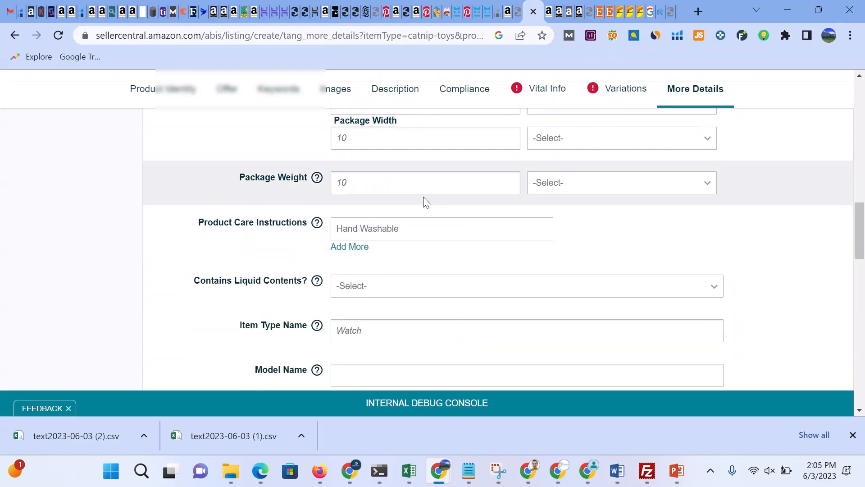
pyautogui.click(377, 226)
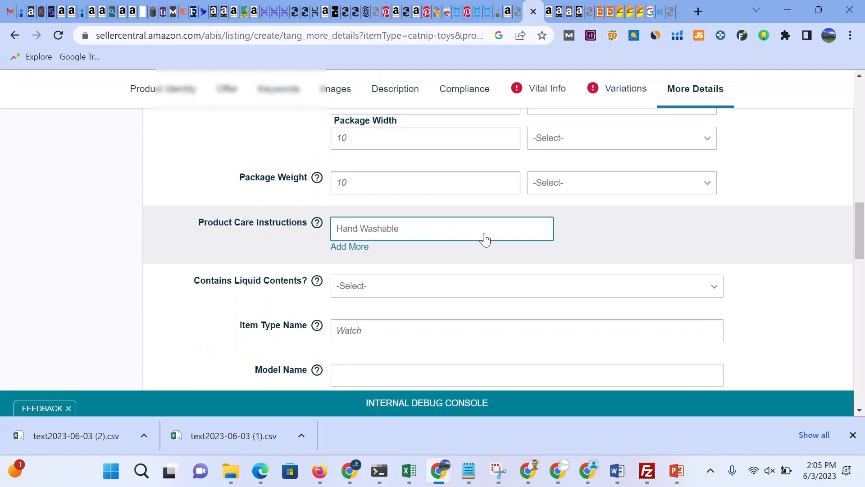
pyautogui.scroll(-1, 486, 239)
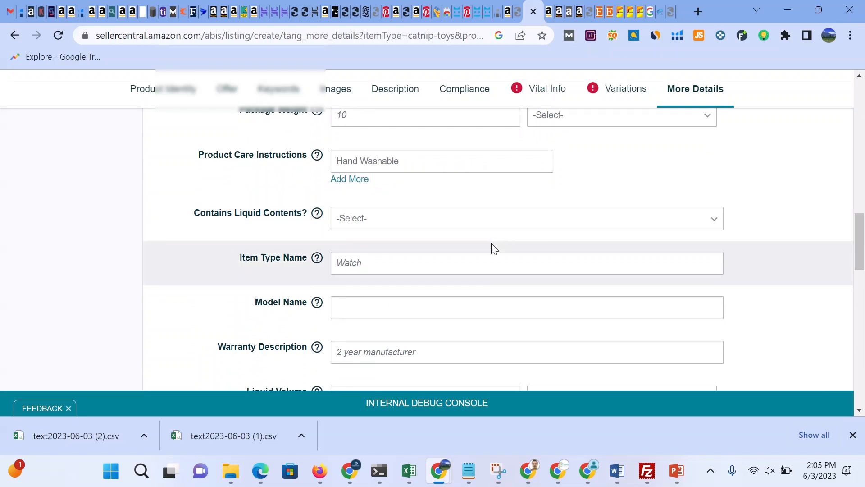
# Step: Set Contains Liquid Contents to No and enter pet as the Item Type Name
pyautogui.click(418, 224)
pyautogui.click(418, 224)
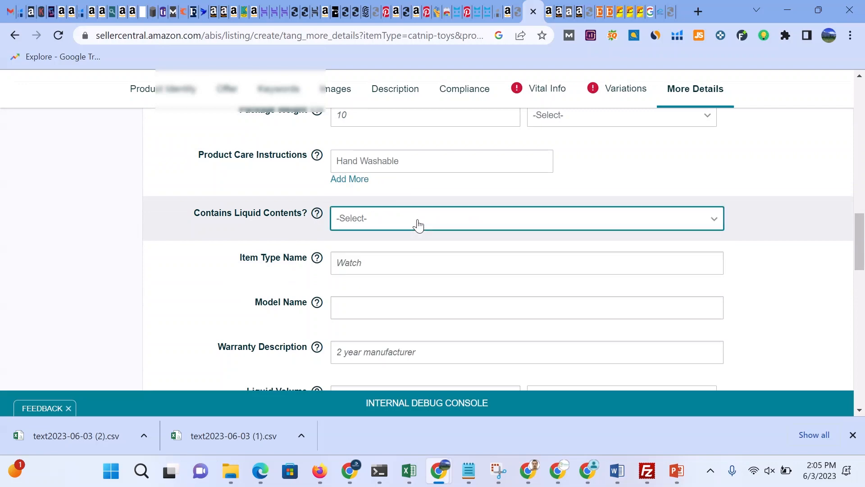
pyautogui.click(418, 224)
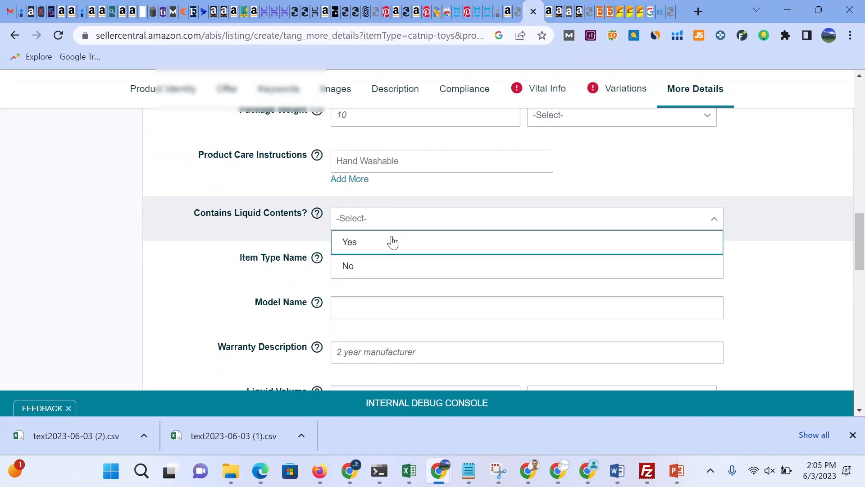
pyautogui.click(363, 264)
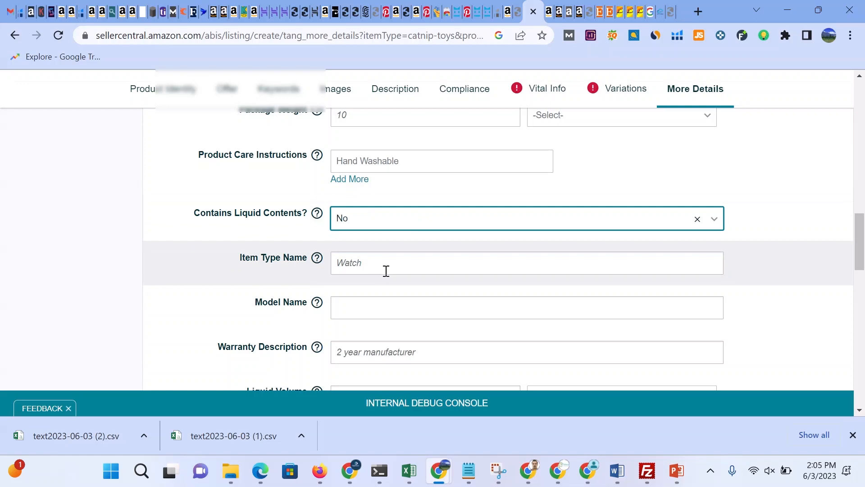
pyautogui.click(387, 261)
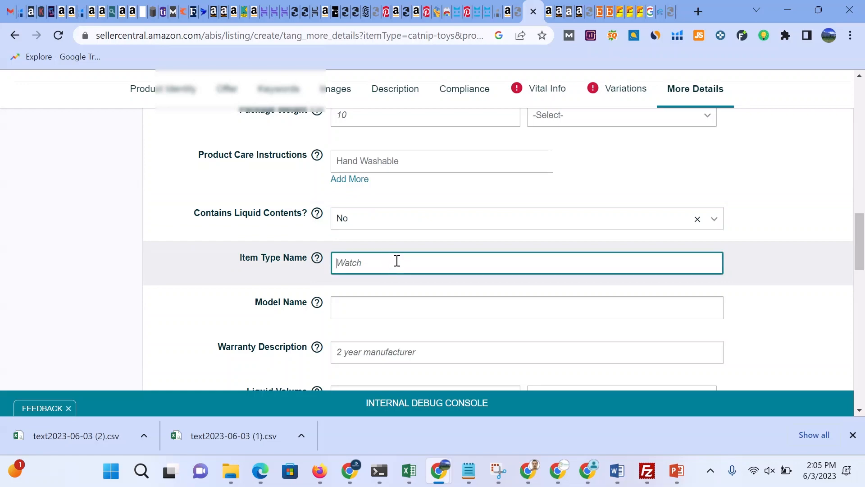
pyautogui.write('oet')
pyautogui.scroll(-1, 396, 270)
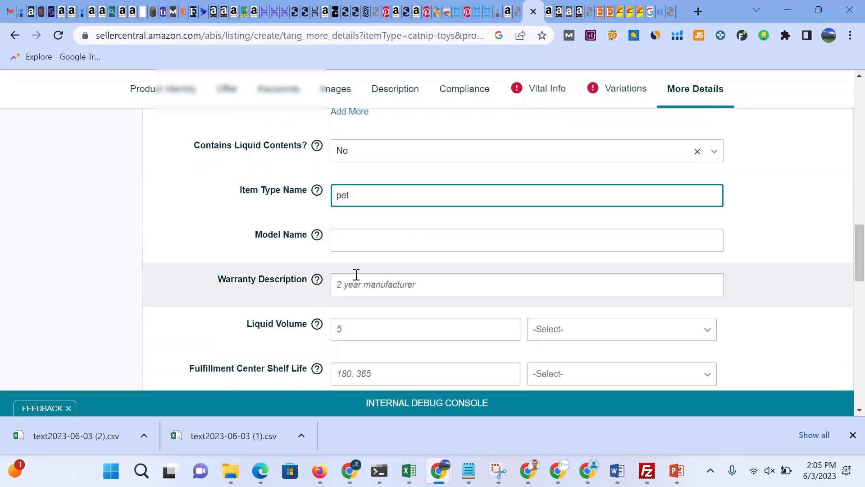
# Step: Review the remaining More Details fields from Model Name down to the save buttons
pyautogui.click(354, 238)
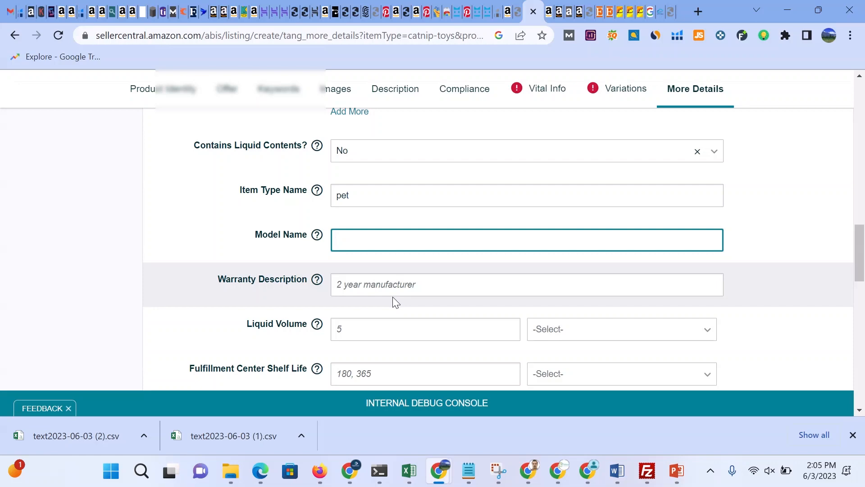
pyautogui.scroll(-3, 395, 302)
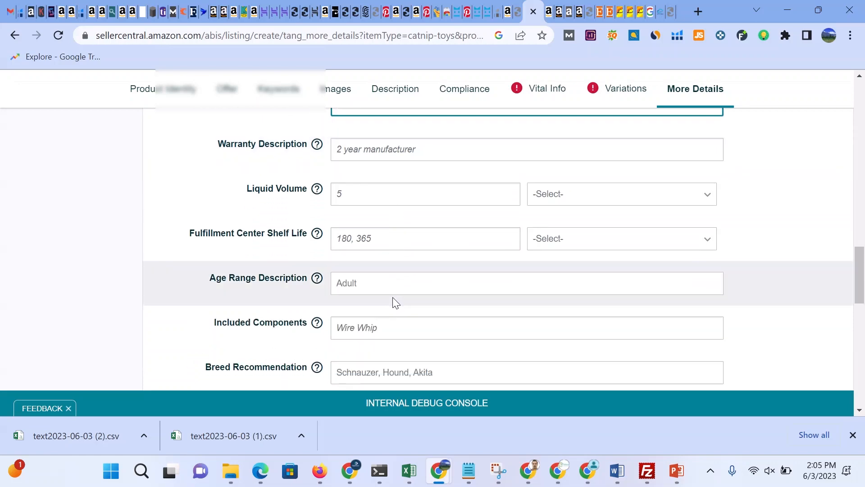
pyautogui.scroll(-15, 395, 301)
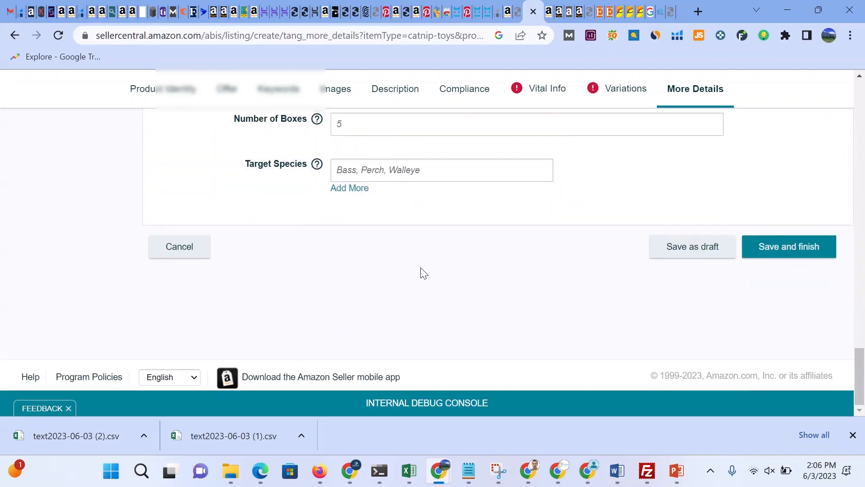
pyautogui.scroll(5, 421, 271)
pyautogui.scroll(15, 423, 260)
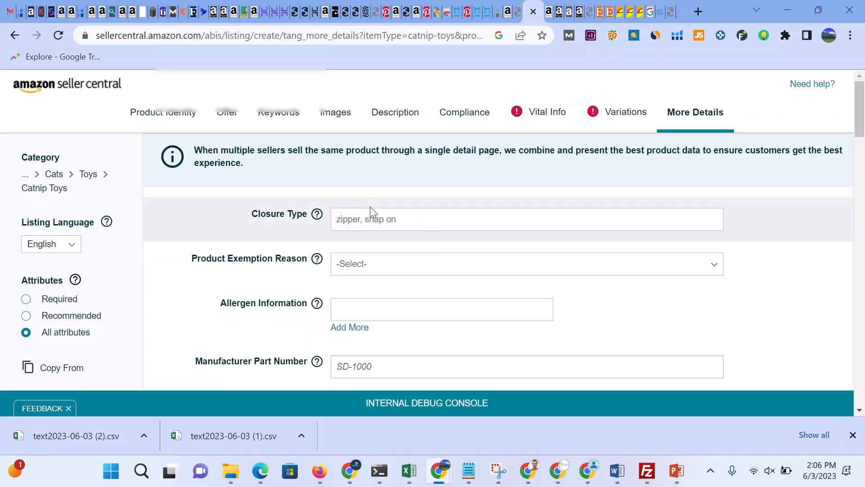
# Step: Return to the Product Identity section, then leave the listing for the Seller Central home page
pyautogui.click(176, 117)
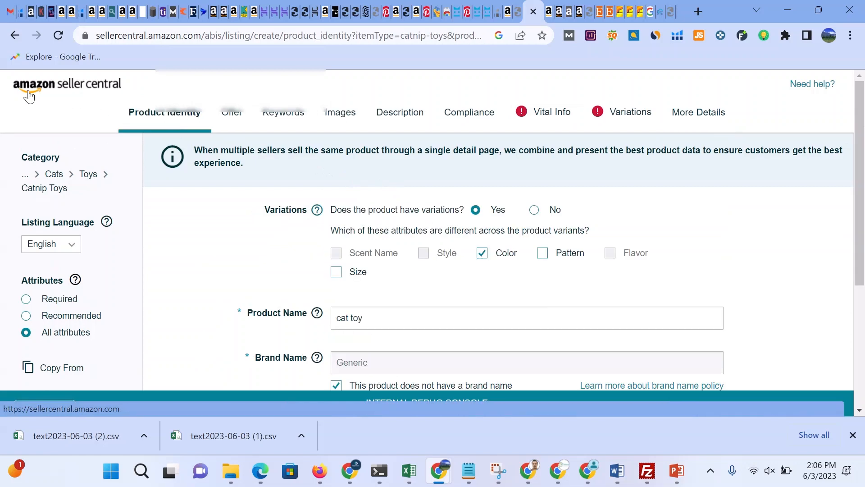
pyautogui.click(52, 88)
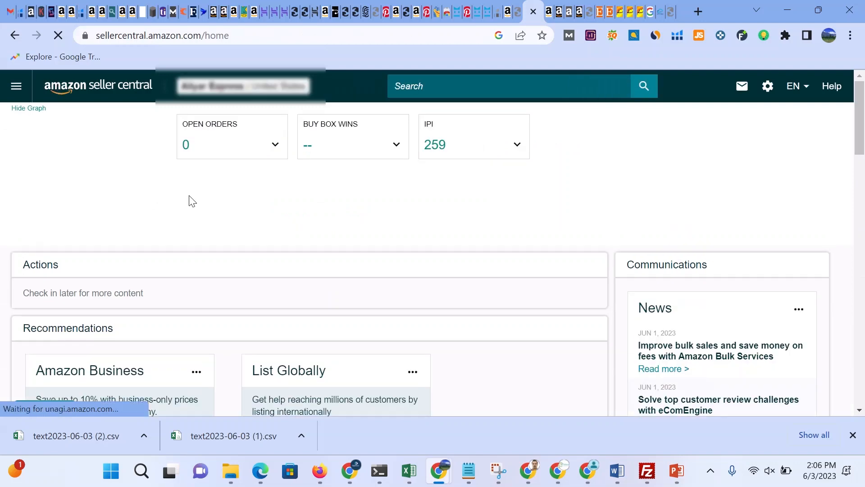
# Step: Open Complete Your Drafts from the Catalog menu and check the incomplete listings
pyautogui.click(13, 90)
pyautogui.moveTo(34, 131)
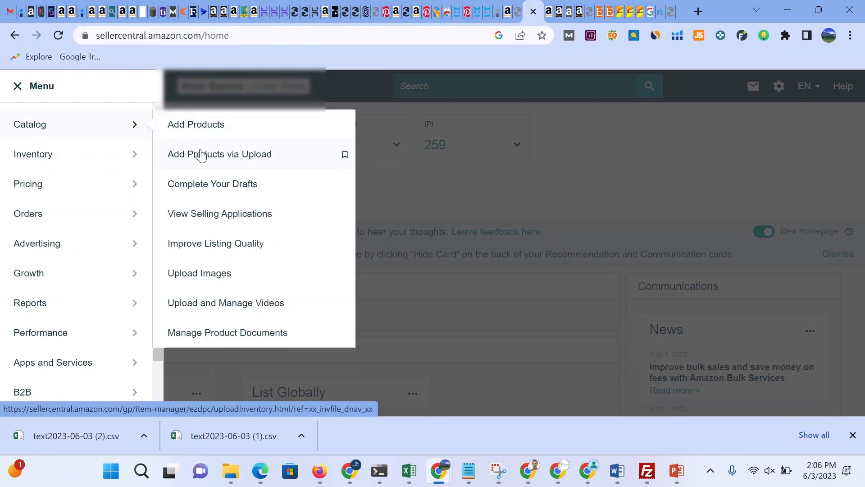
pyautogui.click(228, 191)
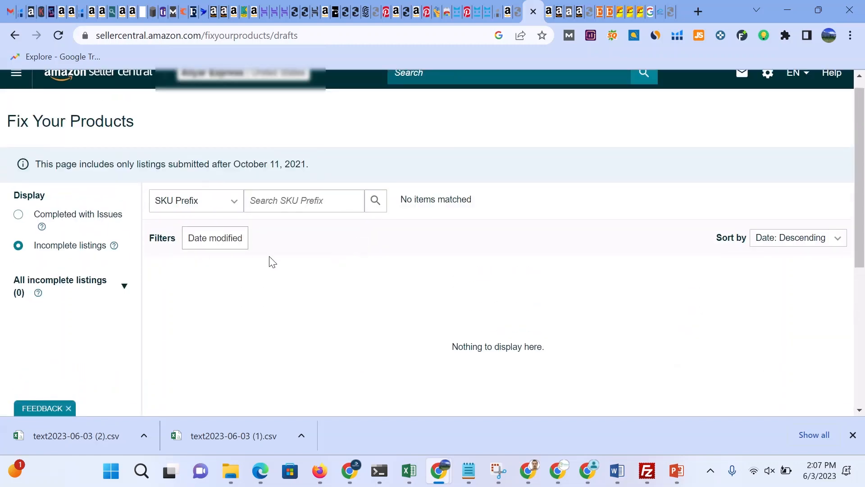
pyautogui.scroll(-4, 293, 264)
pyautogui.scroll(3, 311, 265)
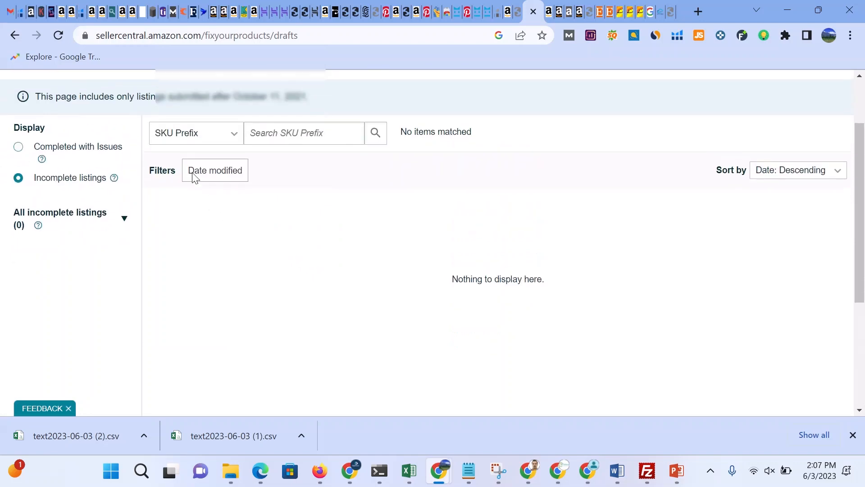
pyautogui.scroll(2, 45, 112)
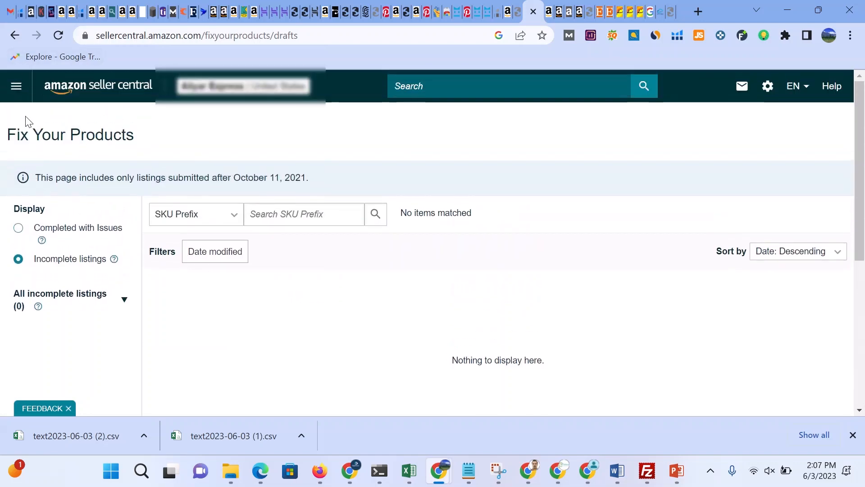
# Step: Open the Listing Quality Dashboard from the Catalog menu and review its improvement list
pyautogui.click(13, 86)
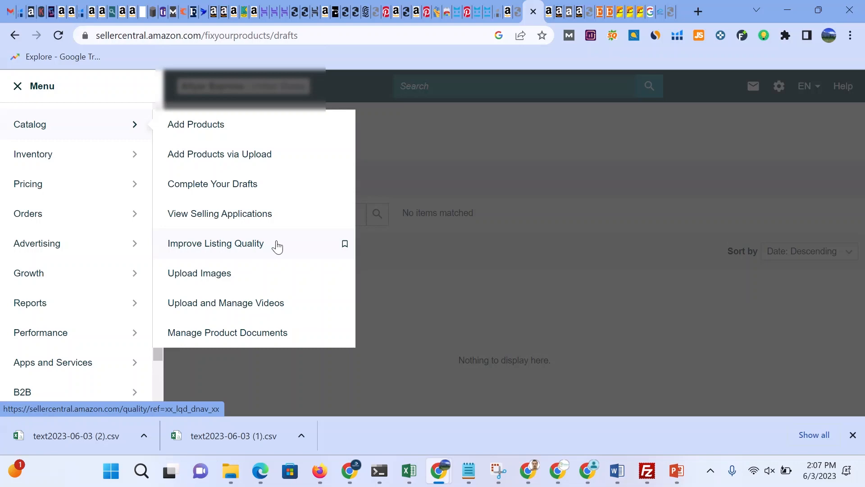
pyautogui.click(276, 246)
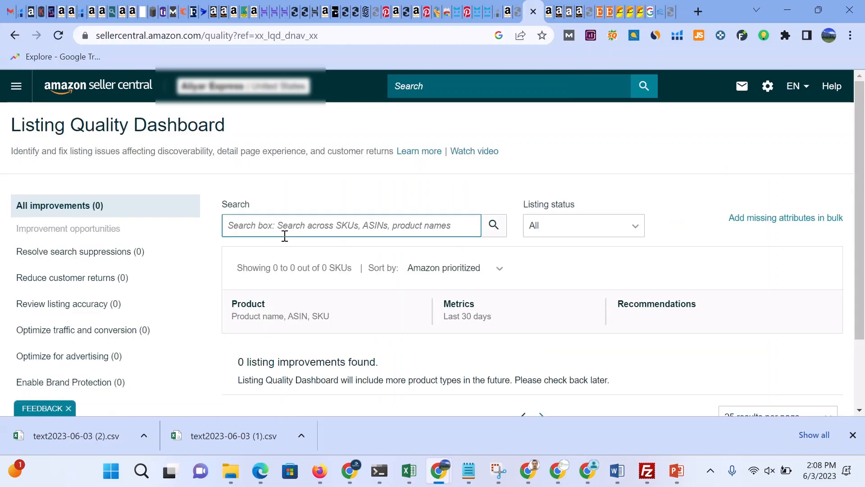
pyautogui.scroll(-3, 434, 260)
pyautogui.scroll(3, 436, 262)
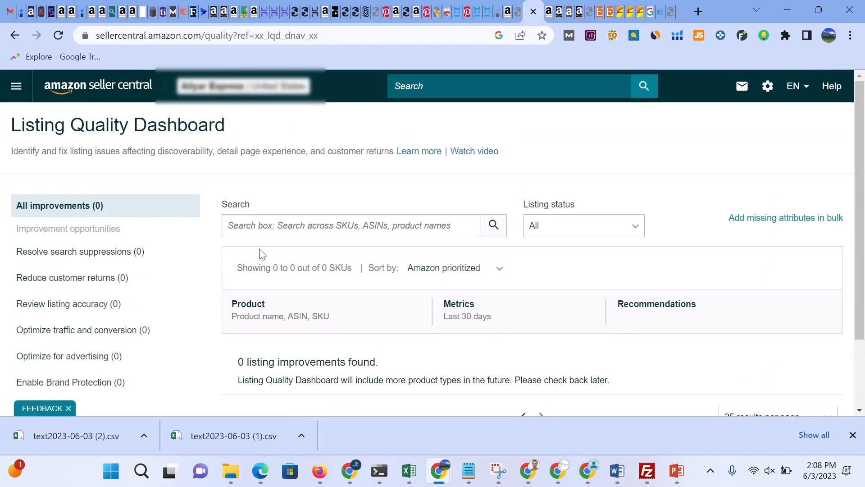
# Step: Open Manage Product Documents from the Catalog menu
pyautogui.click(16, 86)
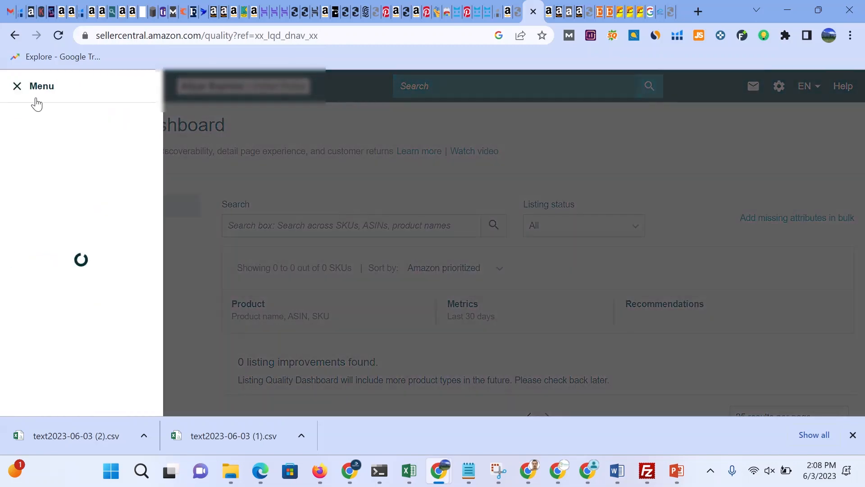
pyautogui.moveTo(82, 122)
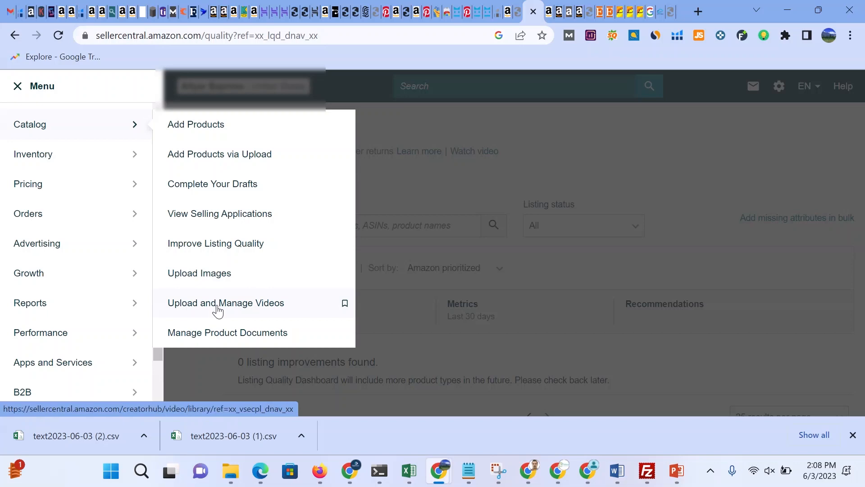
pyautogui.click(220, 333)
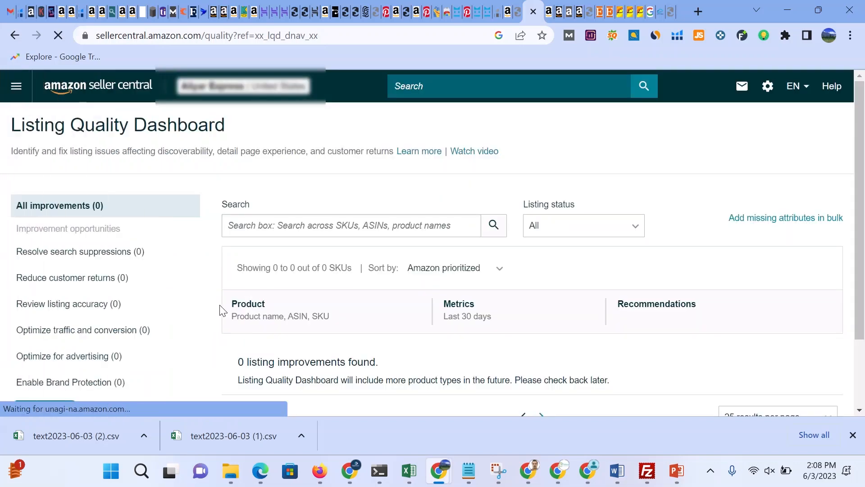